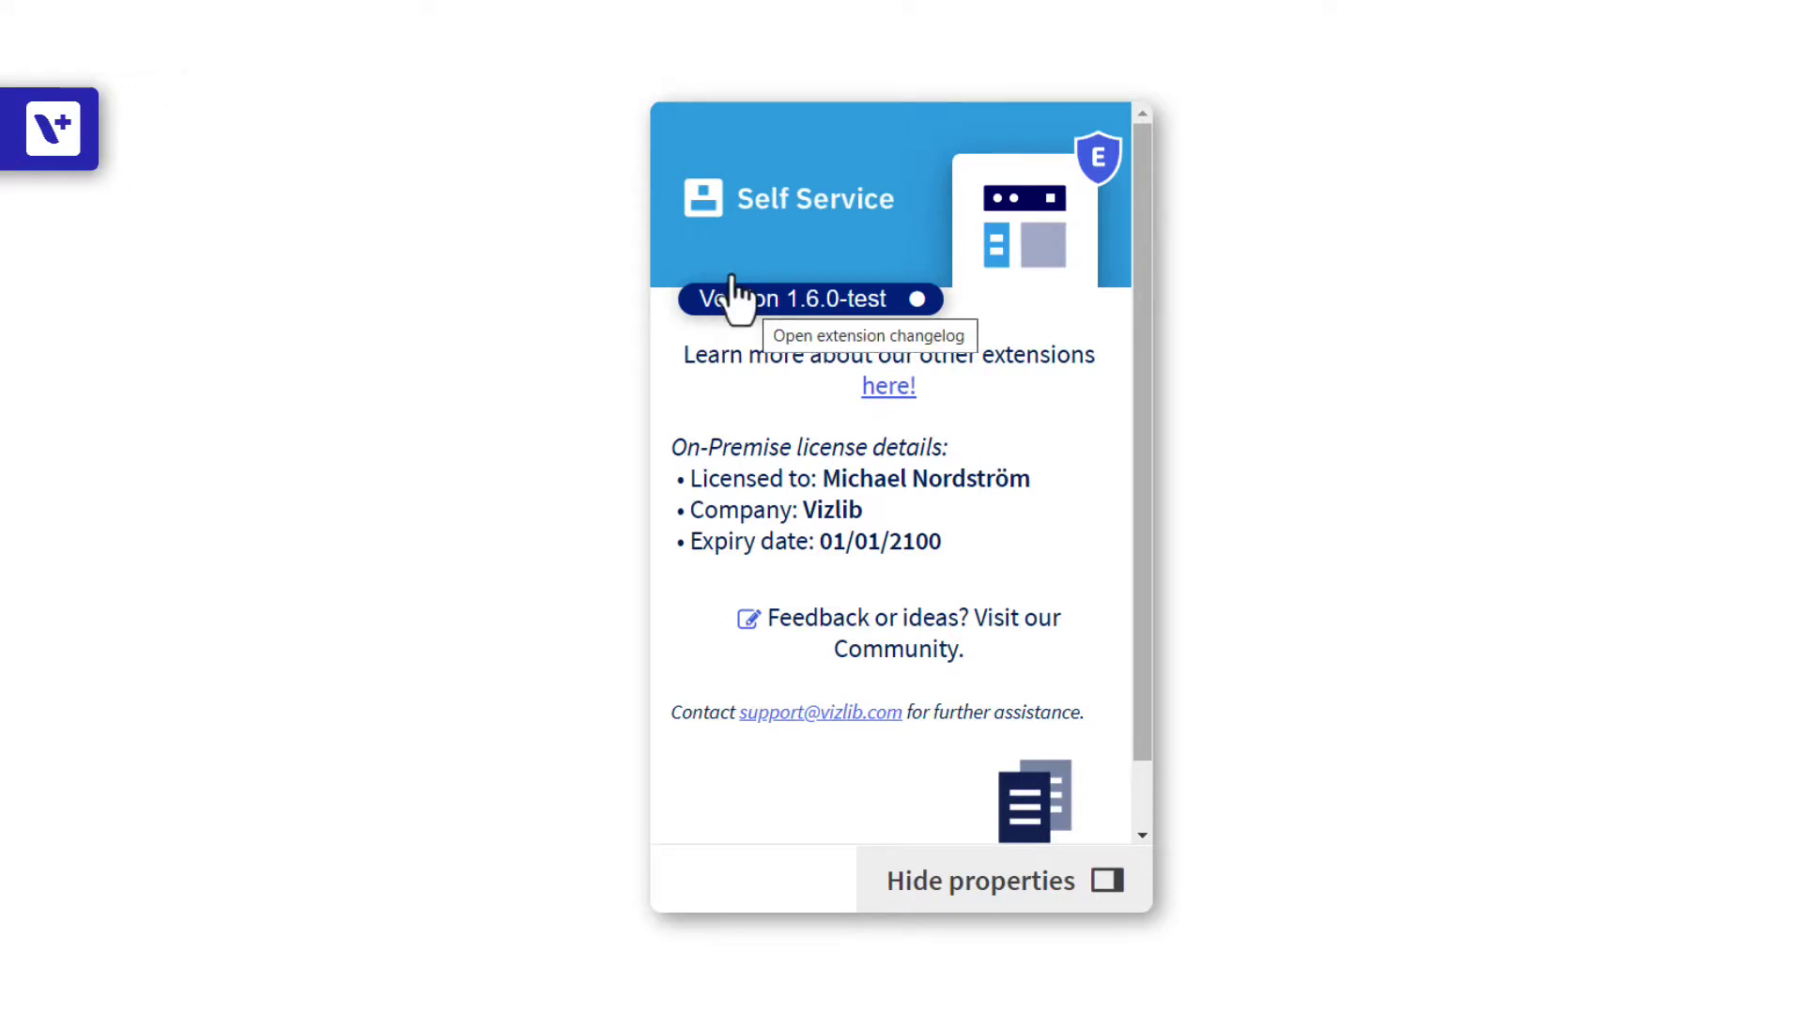
Open the extension's changelog and review the detailed release notes for Vizlib Toolbar v1.6.0.
click(733, 298)
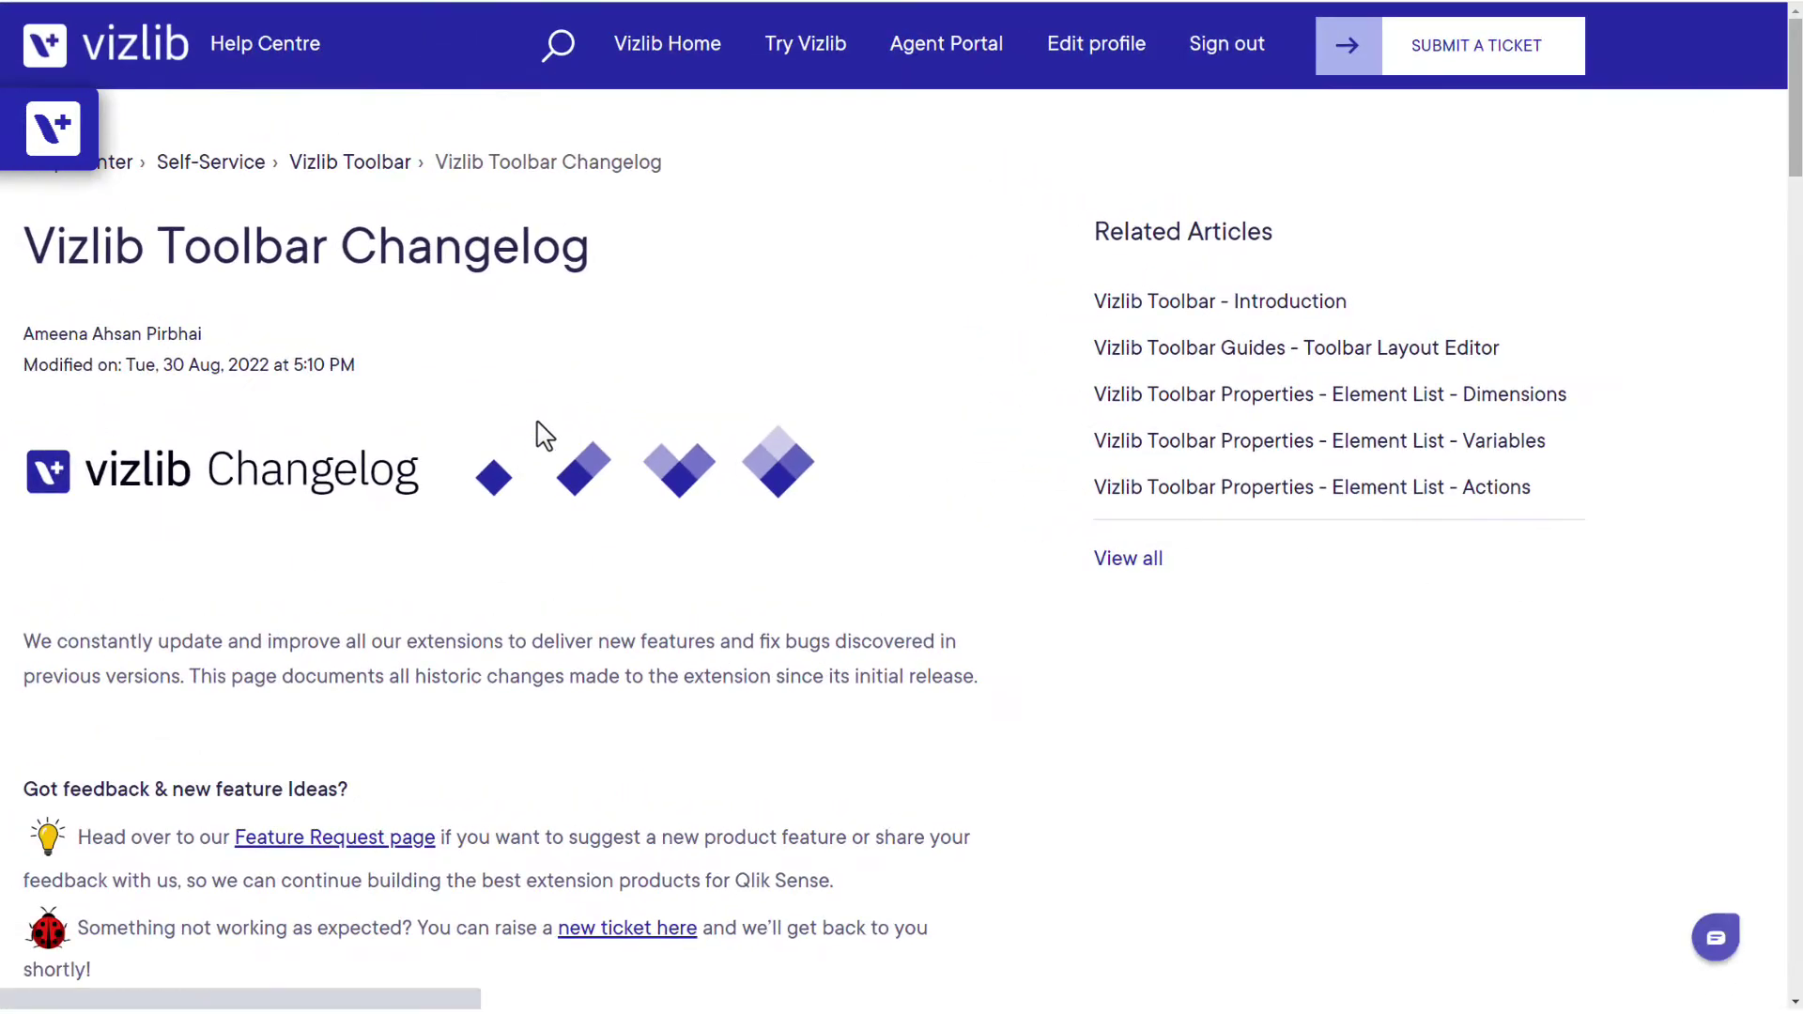
scroll(527, 430, down, 8)
scroll(533, 420, down, 2)
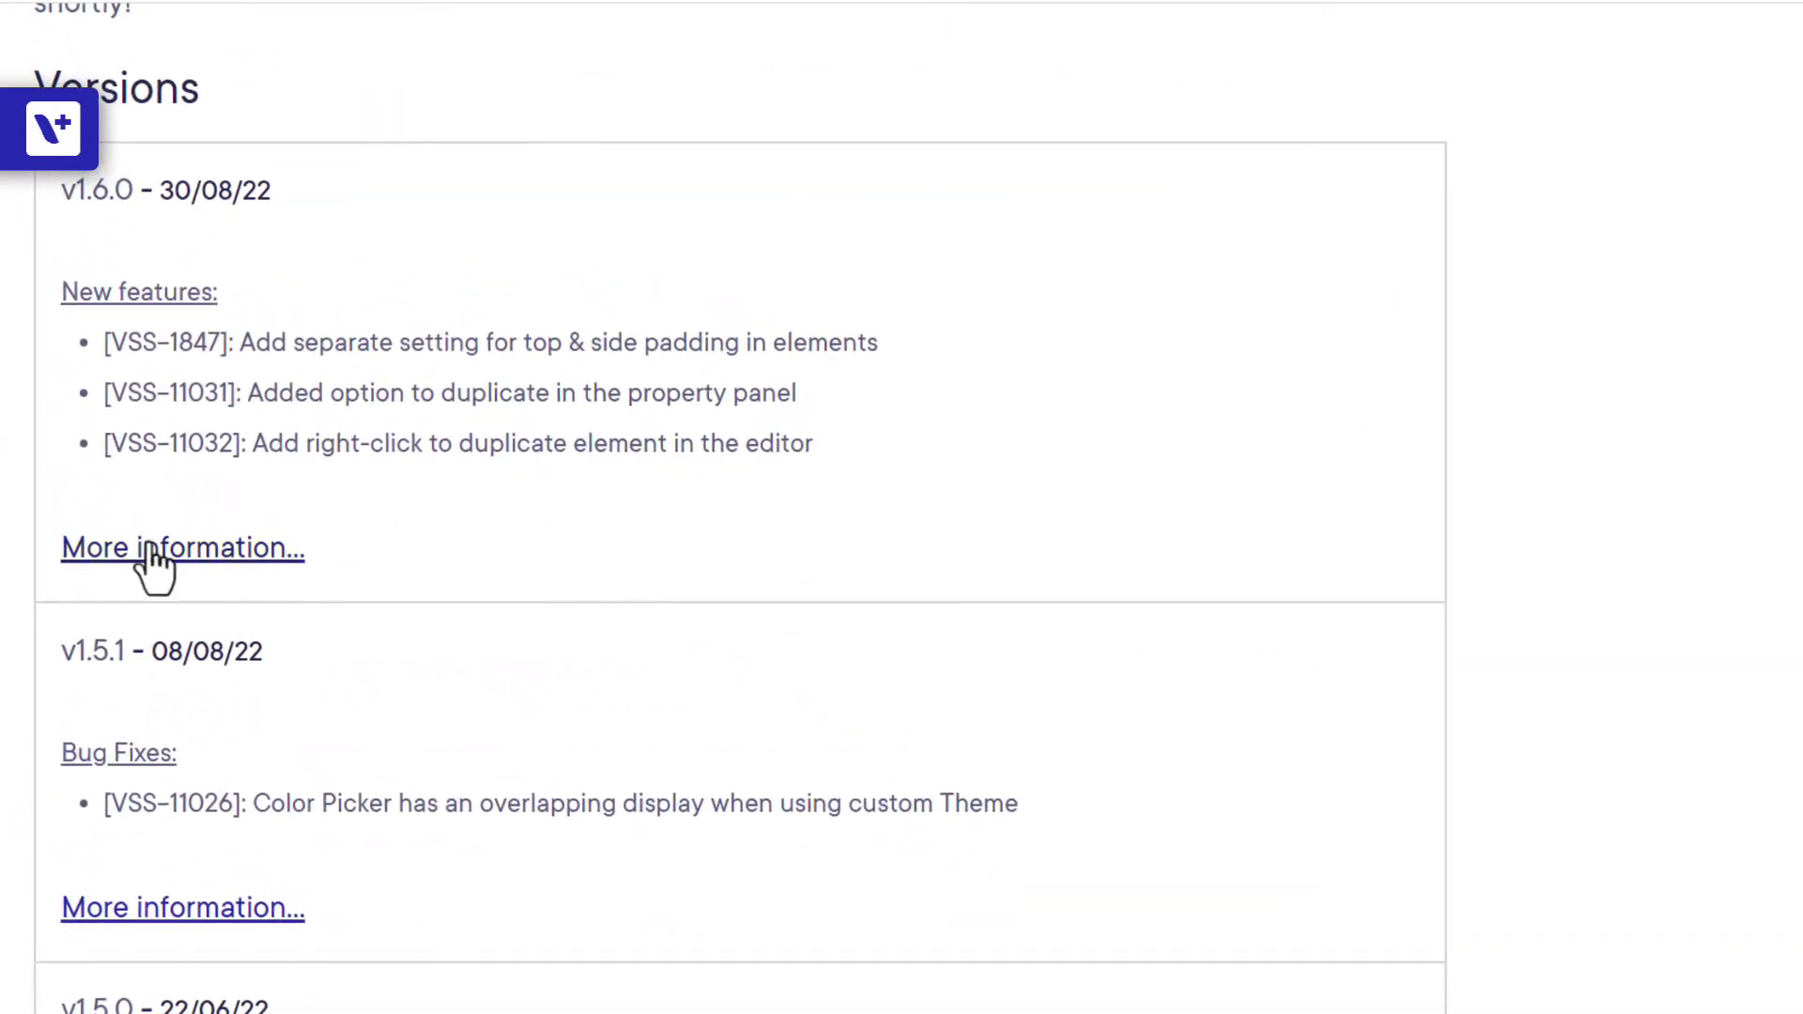
click(153, 554)
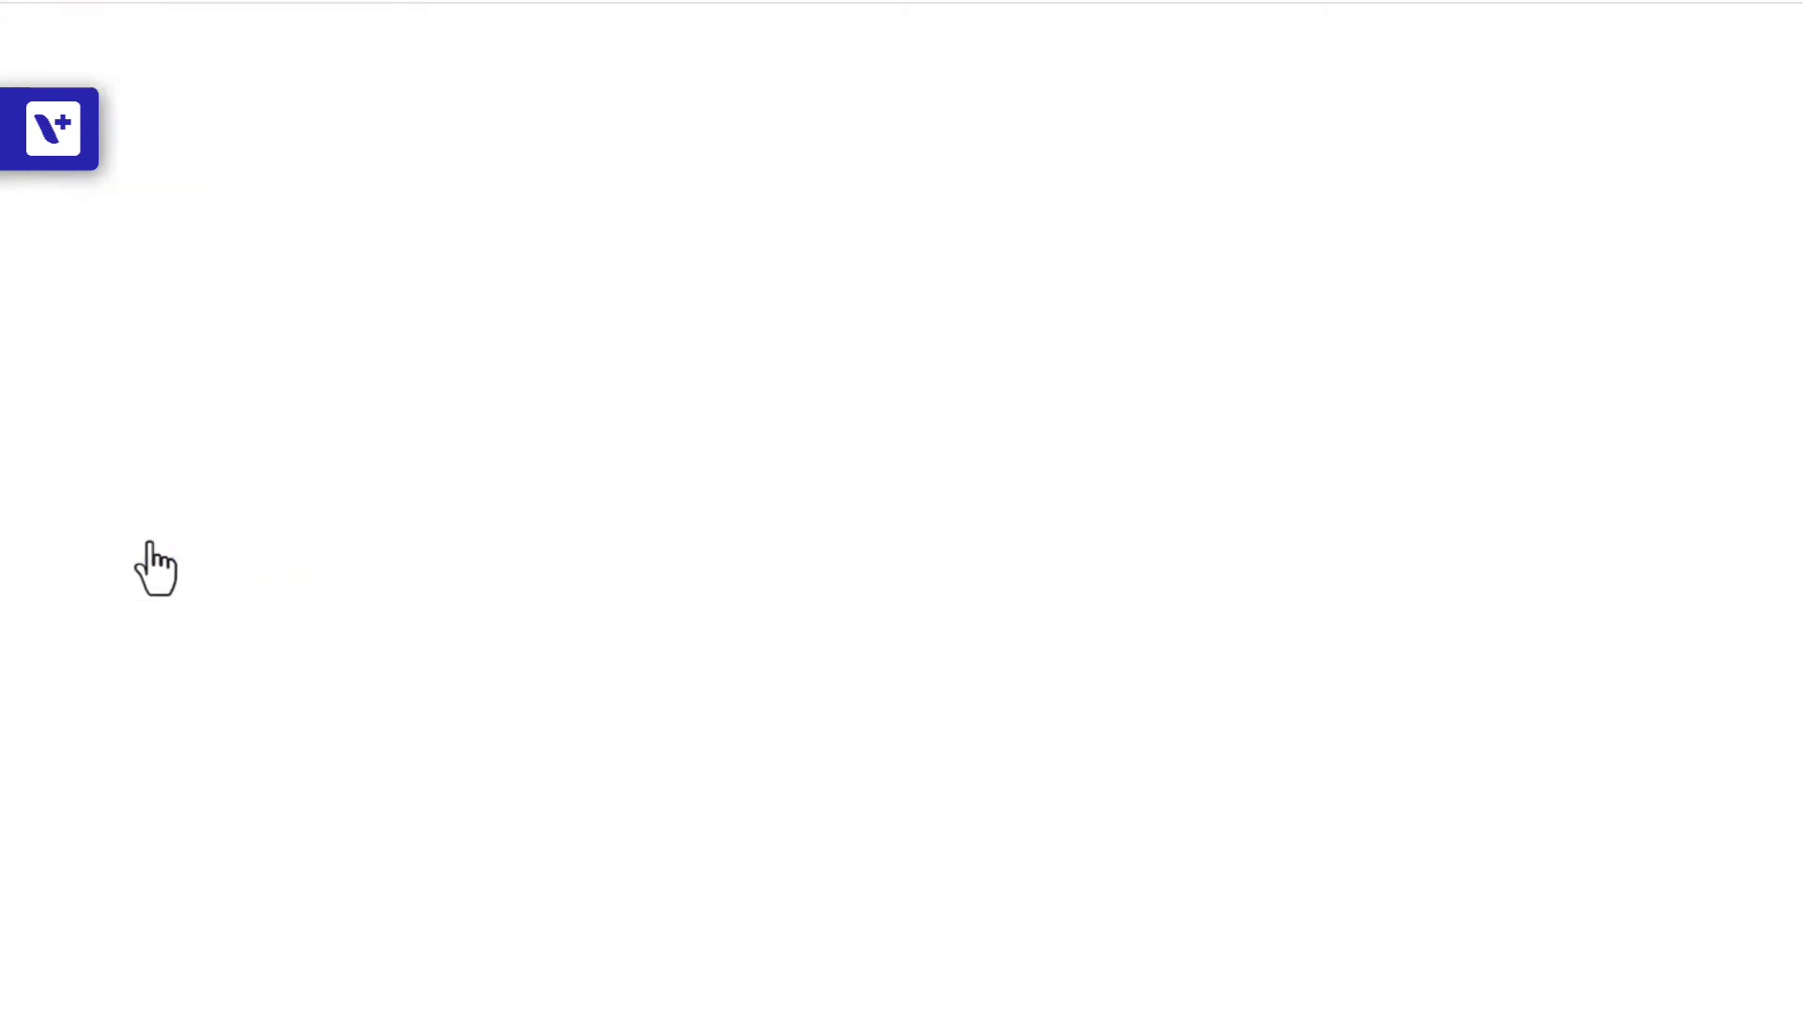
scroll(310, 455, down, 5)
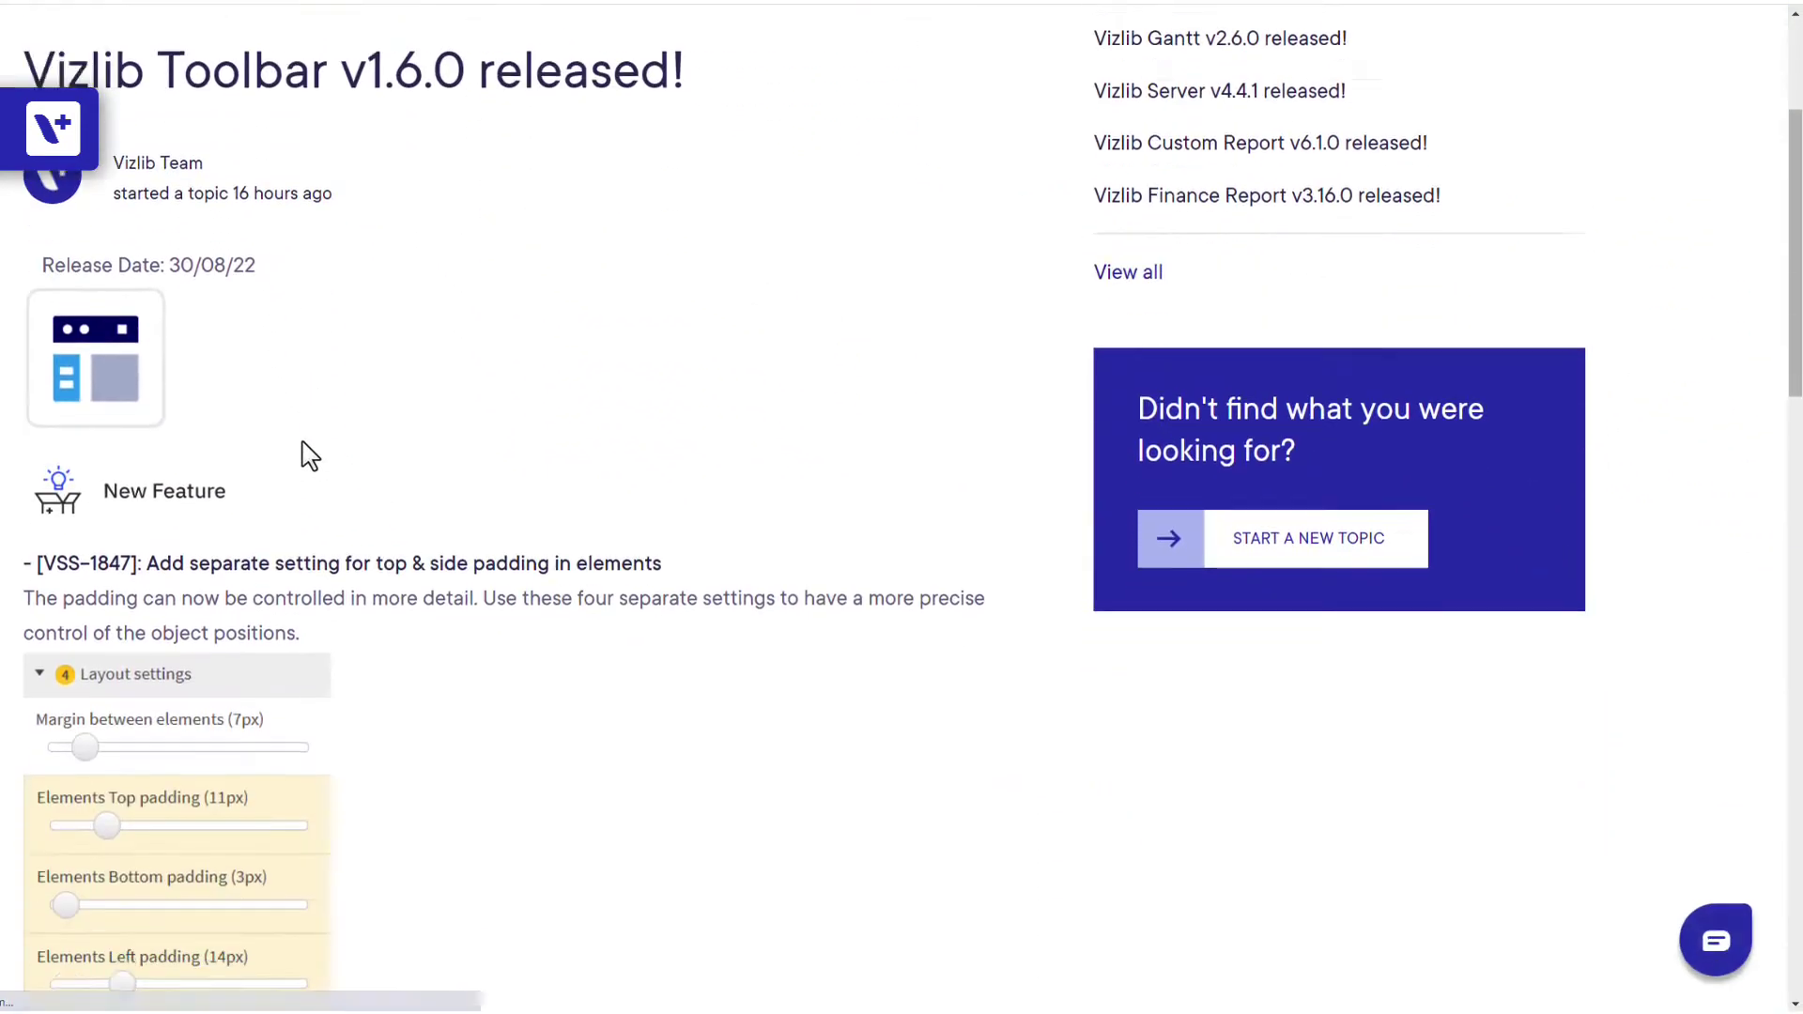
scroll(310, 456, down, 9)
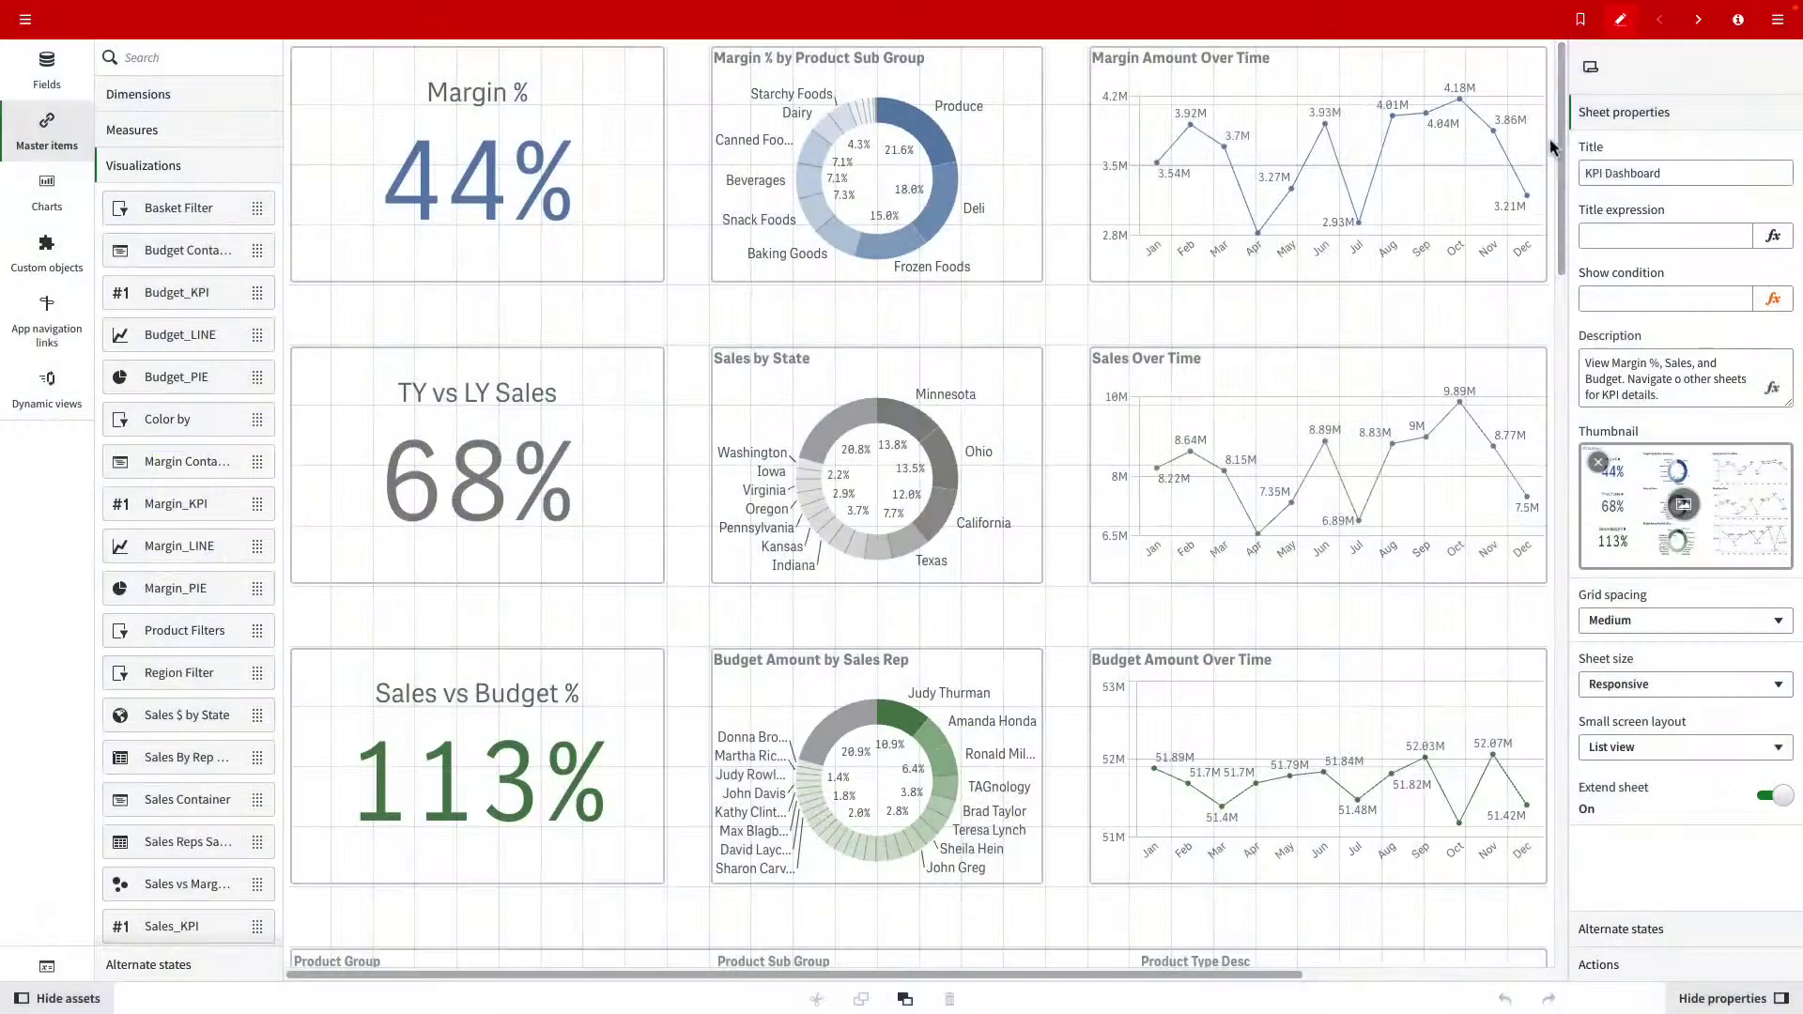
Leave edit mode on the KPI Dashboard sheet and filter Product Sub Group to Bagels and Beer.
mouse_move(1563, 133)
mouse_down()
mouse_move(1580, 487)
mouse_move(1576, 128)
mouse_up()
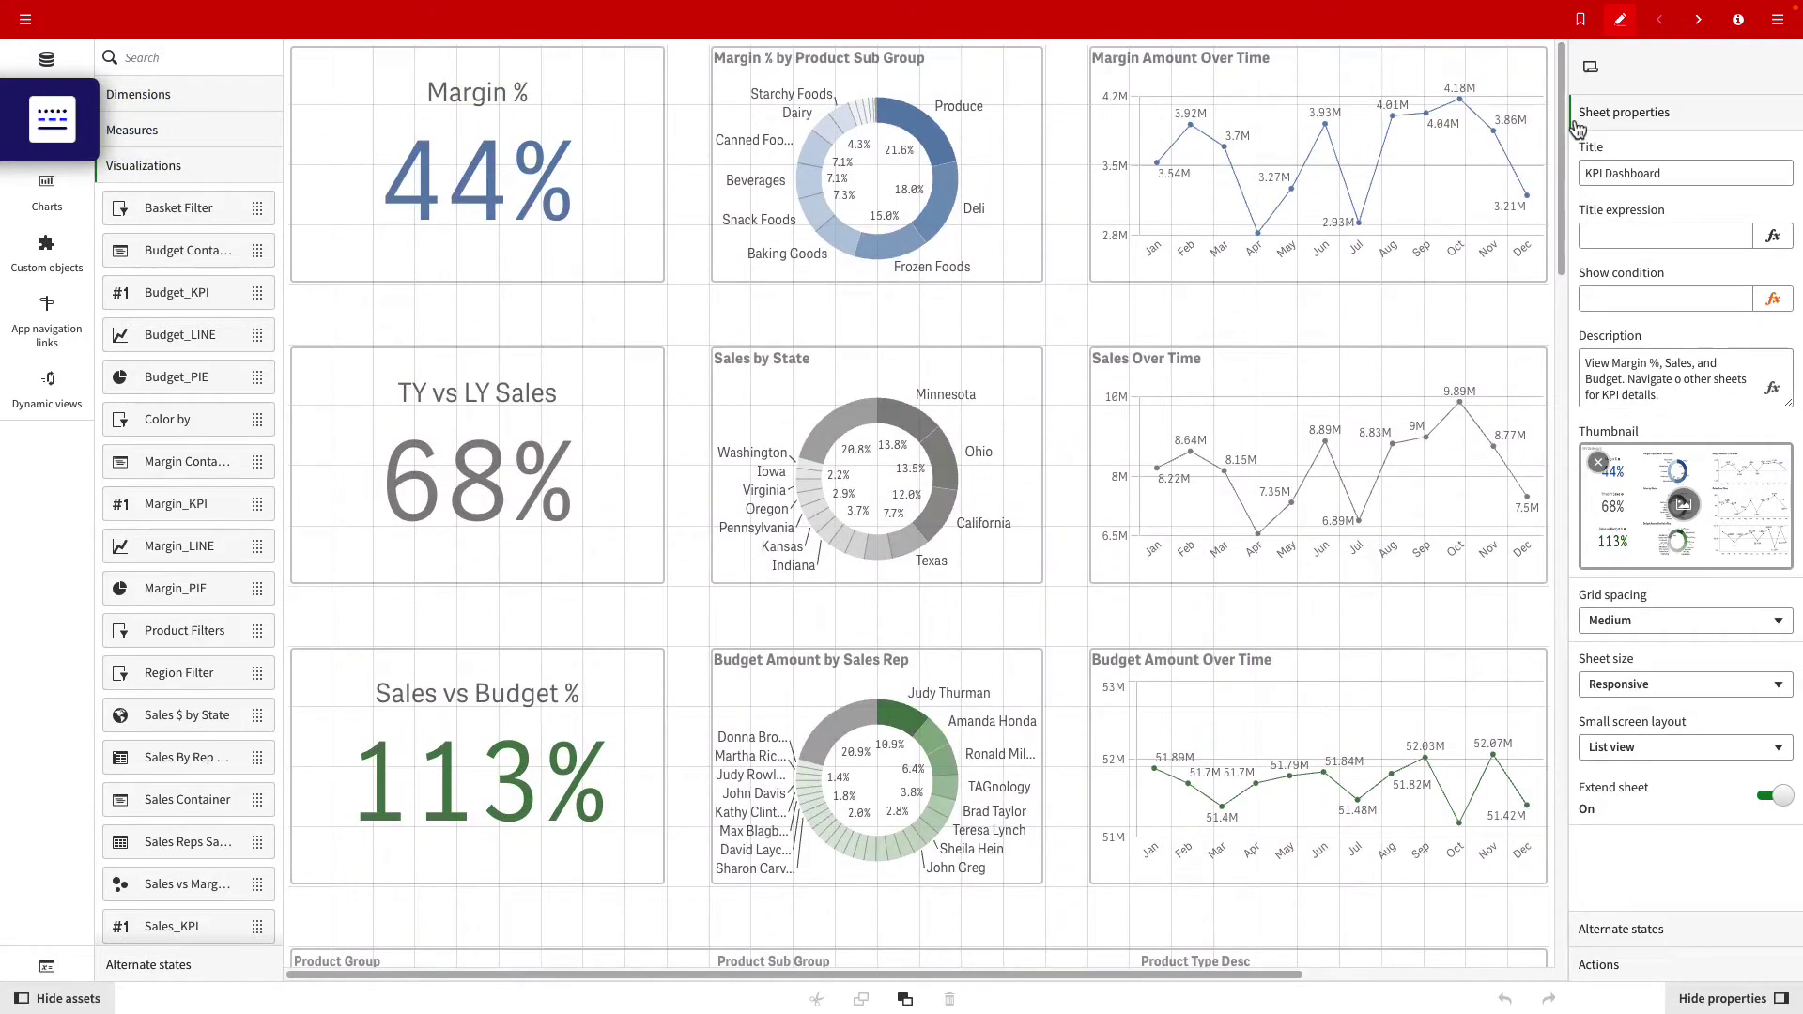
click(1621, 22)
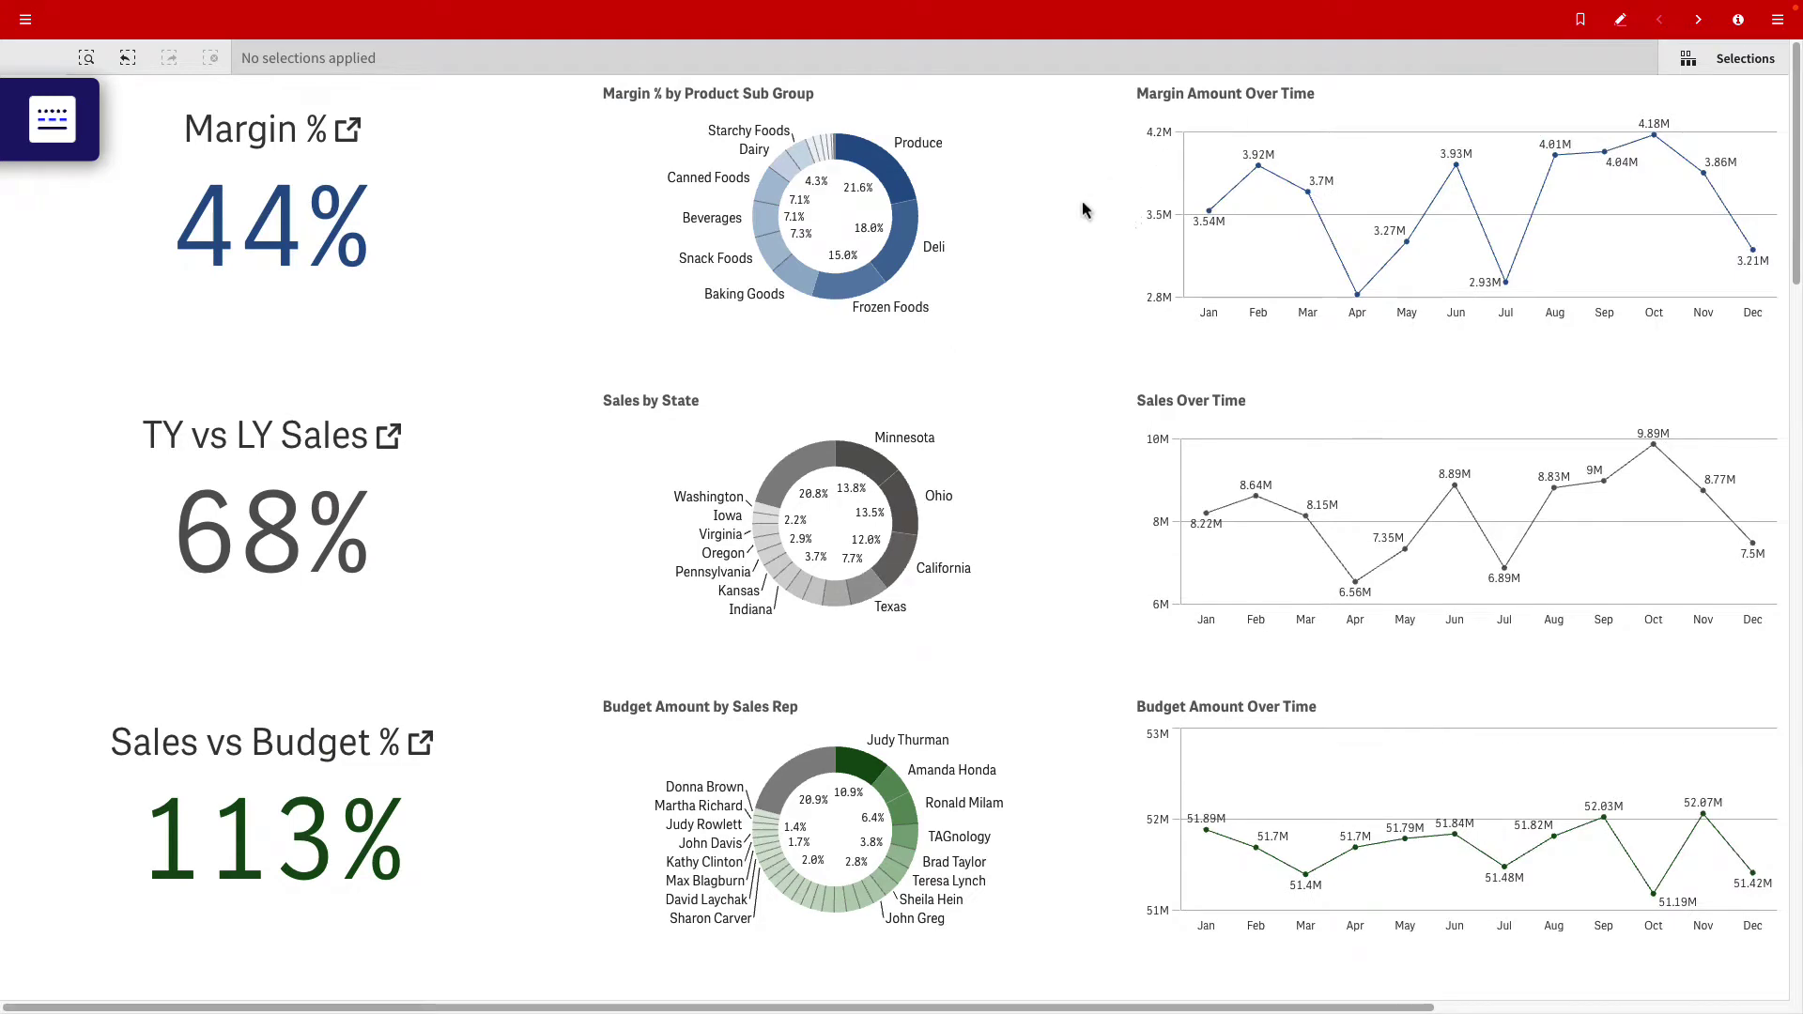
scroll(1063, 308, down, 5)
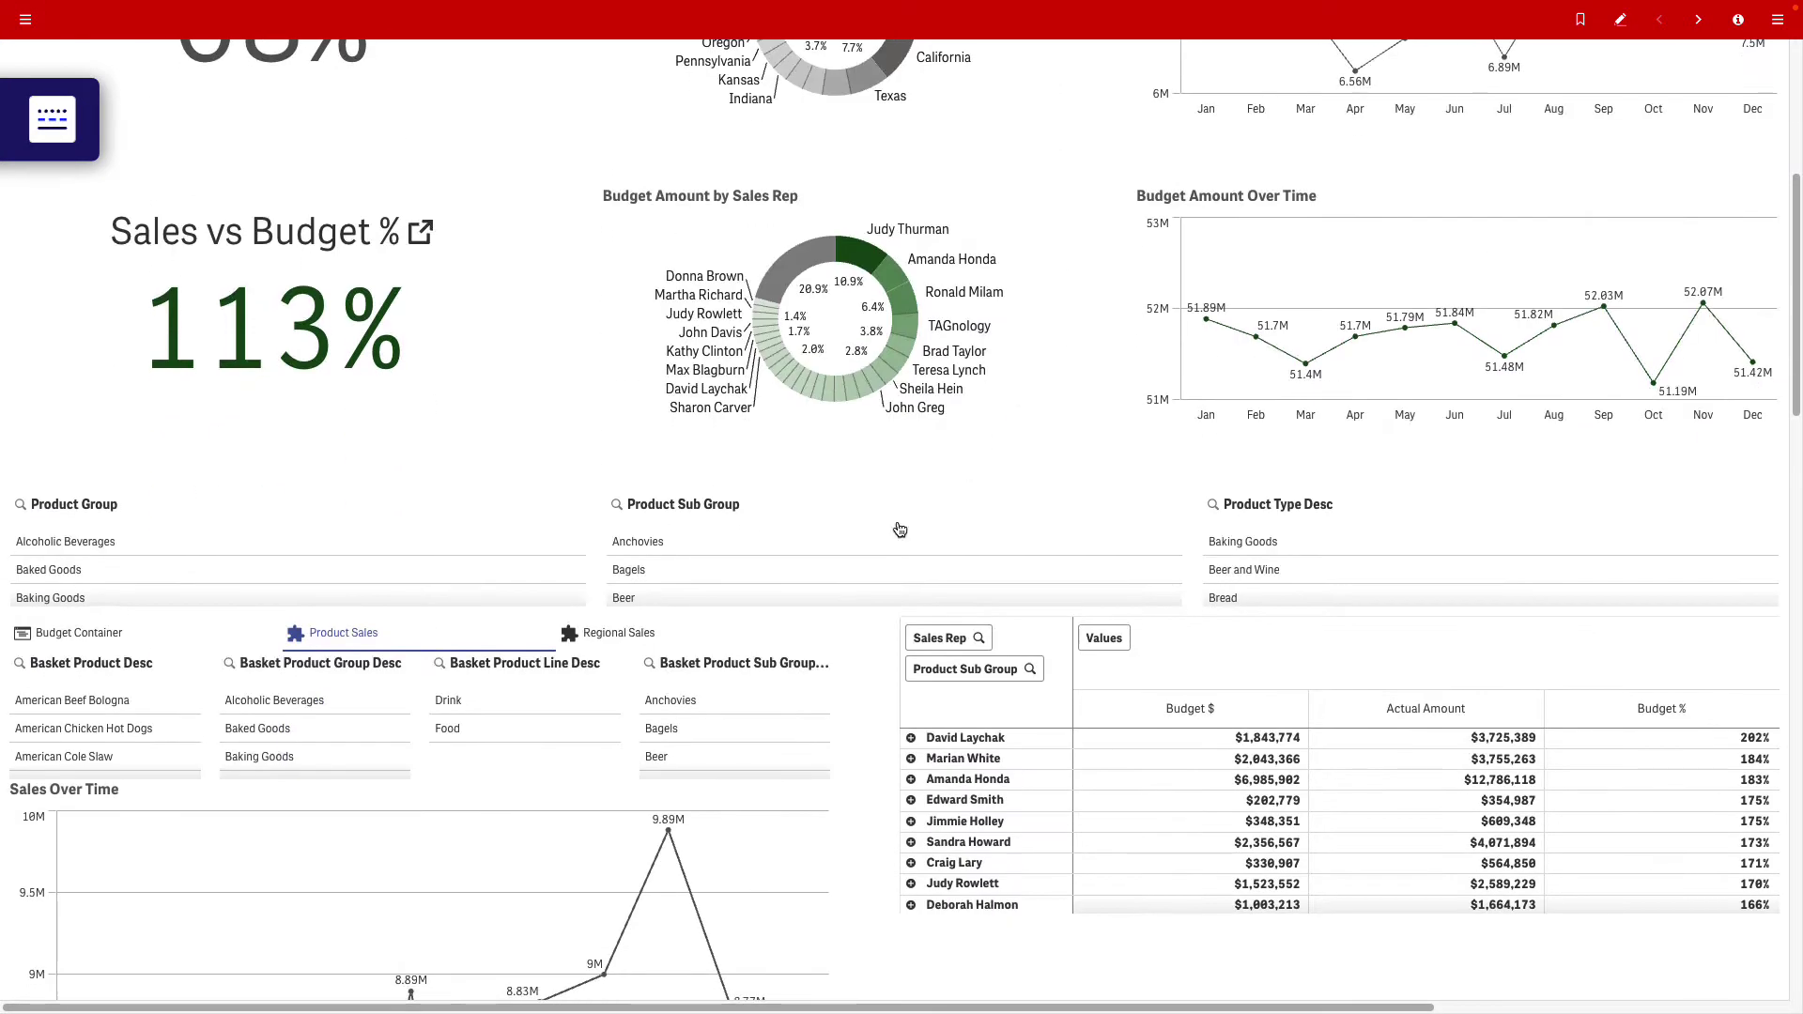
scroll(821, 568, down, 2)
scroll(821, 567, up, 2)
click(810, 575)
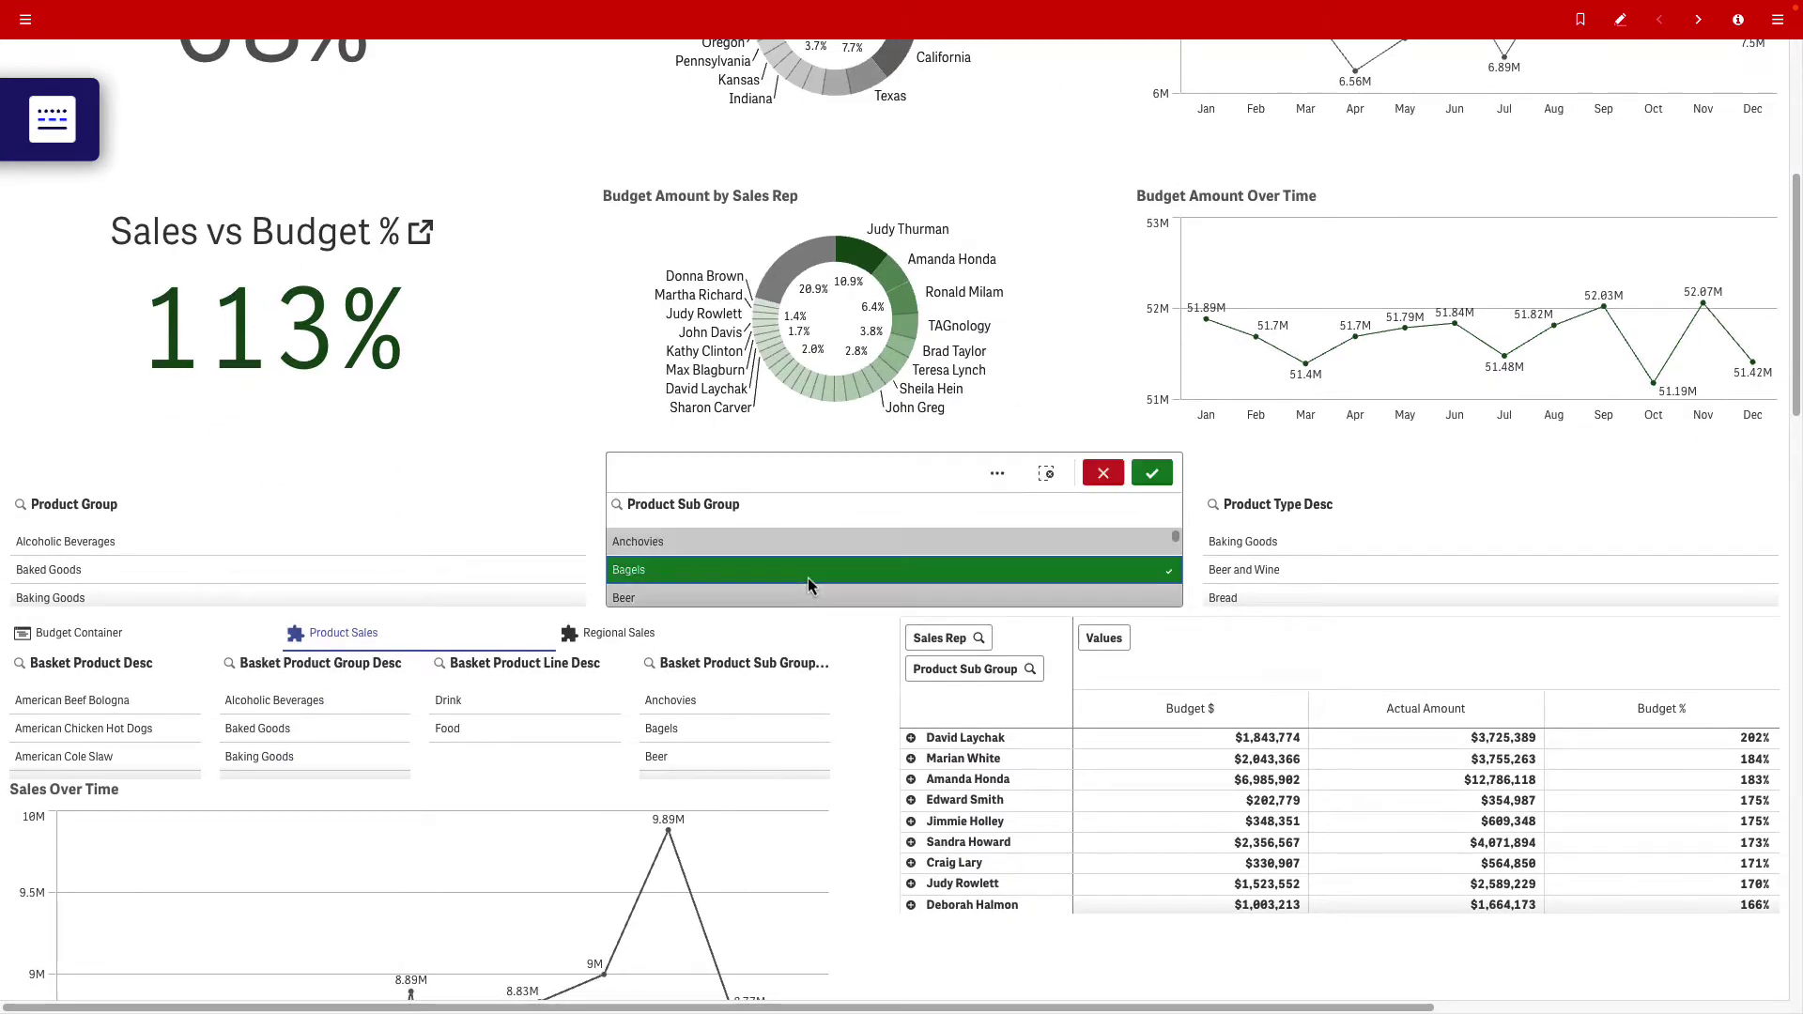
click(812, 598)
click(1149, 474)
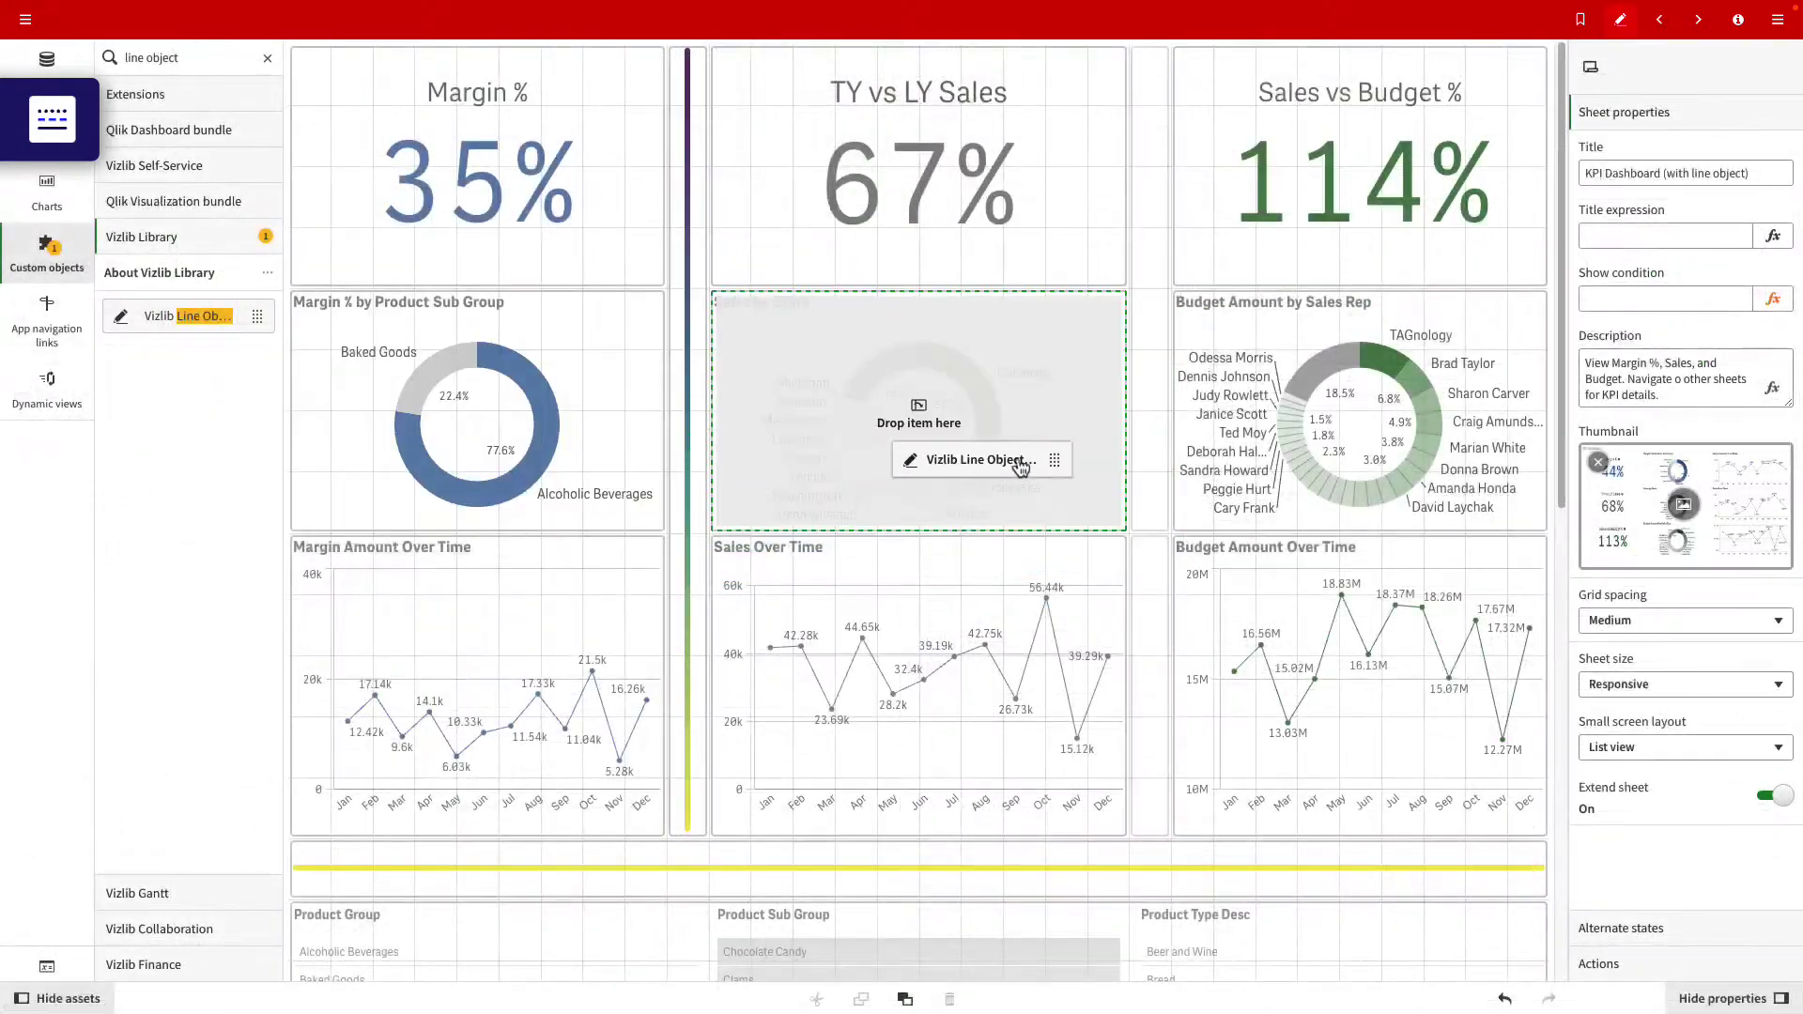
Add a Vizlib Line Object between the TY vs LY Sales and Sales vs Budget columns with the Viridis gradient.
drag(866, 457, 1153, 438)
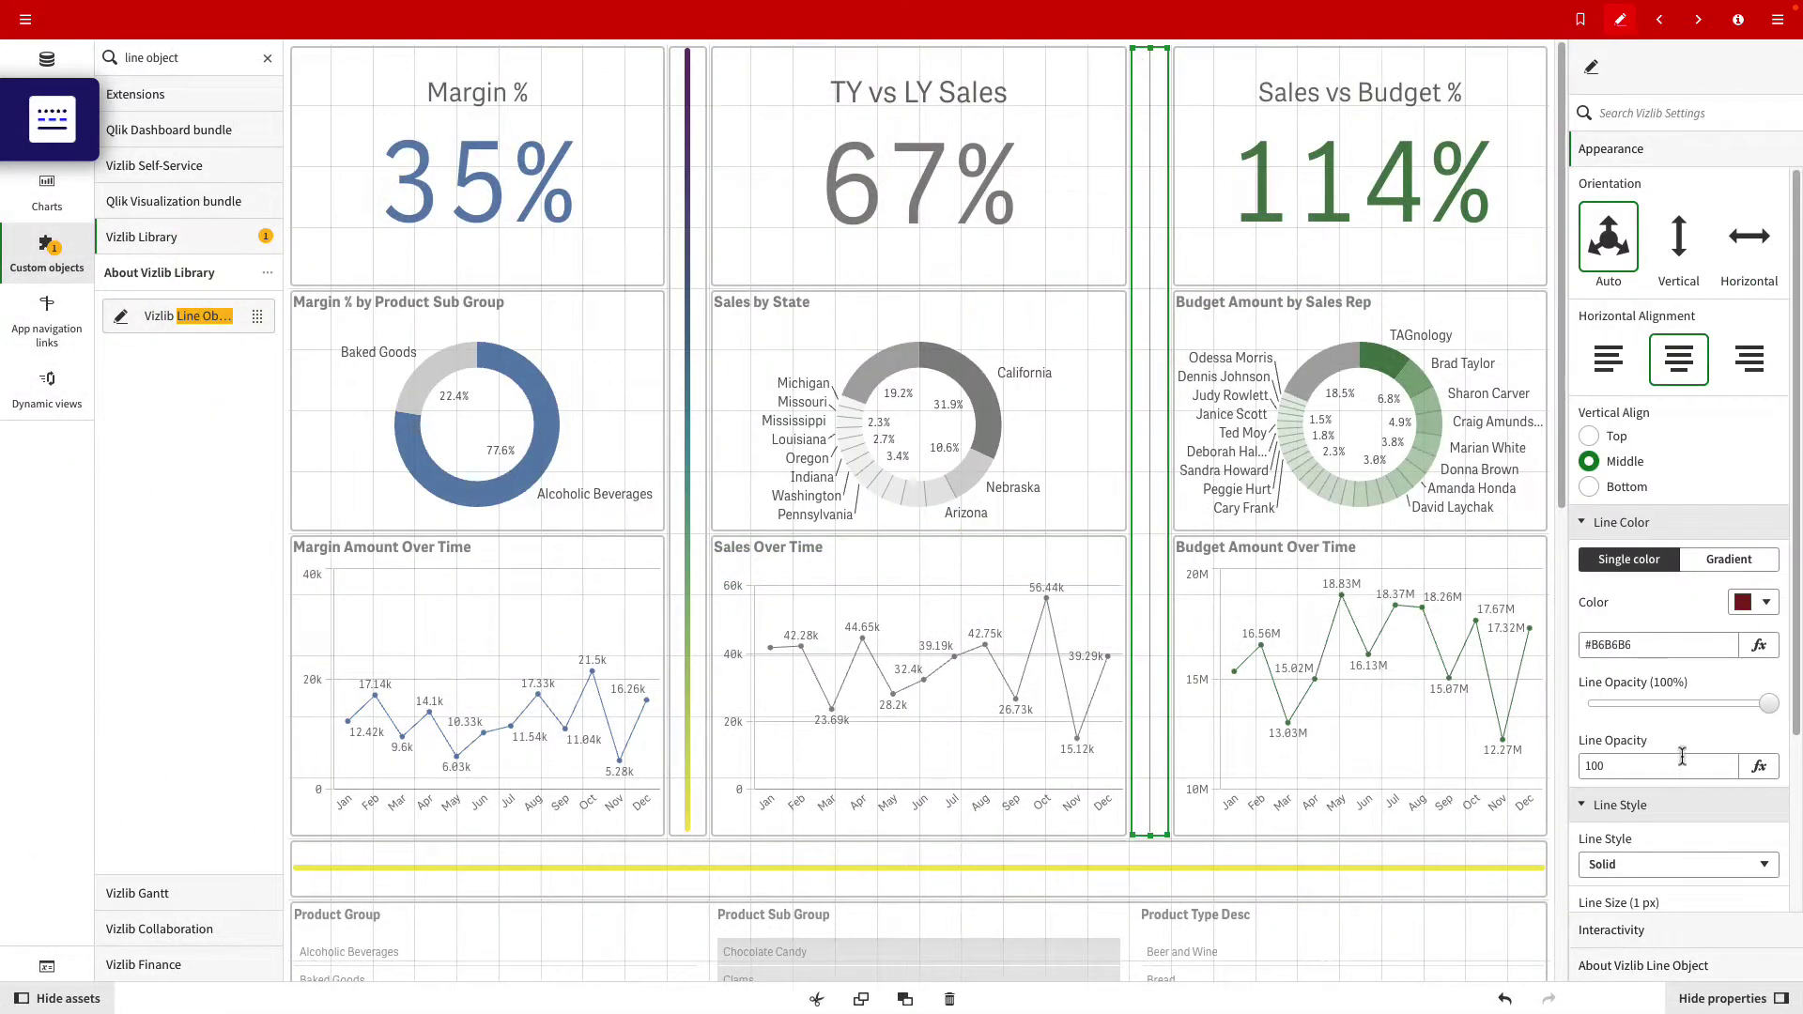
click(1730, 561)
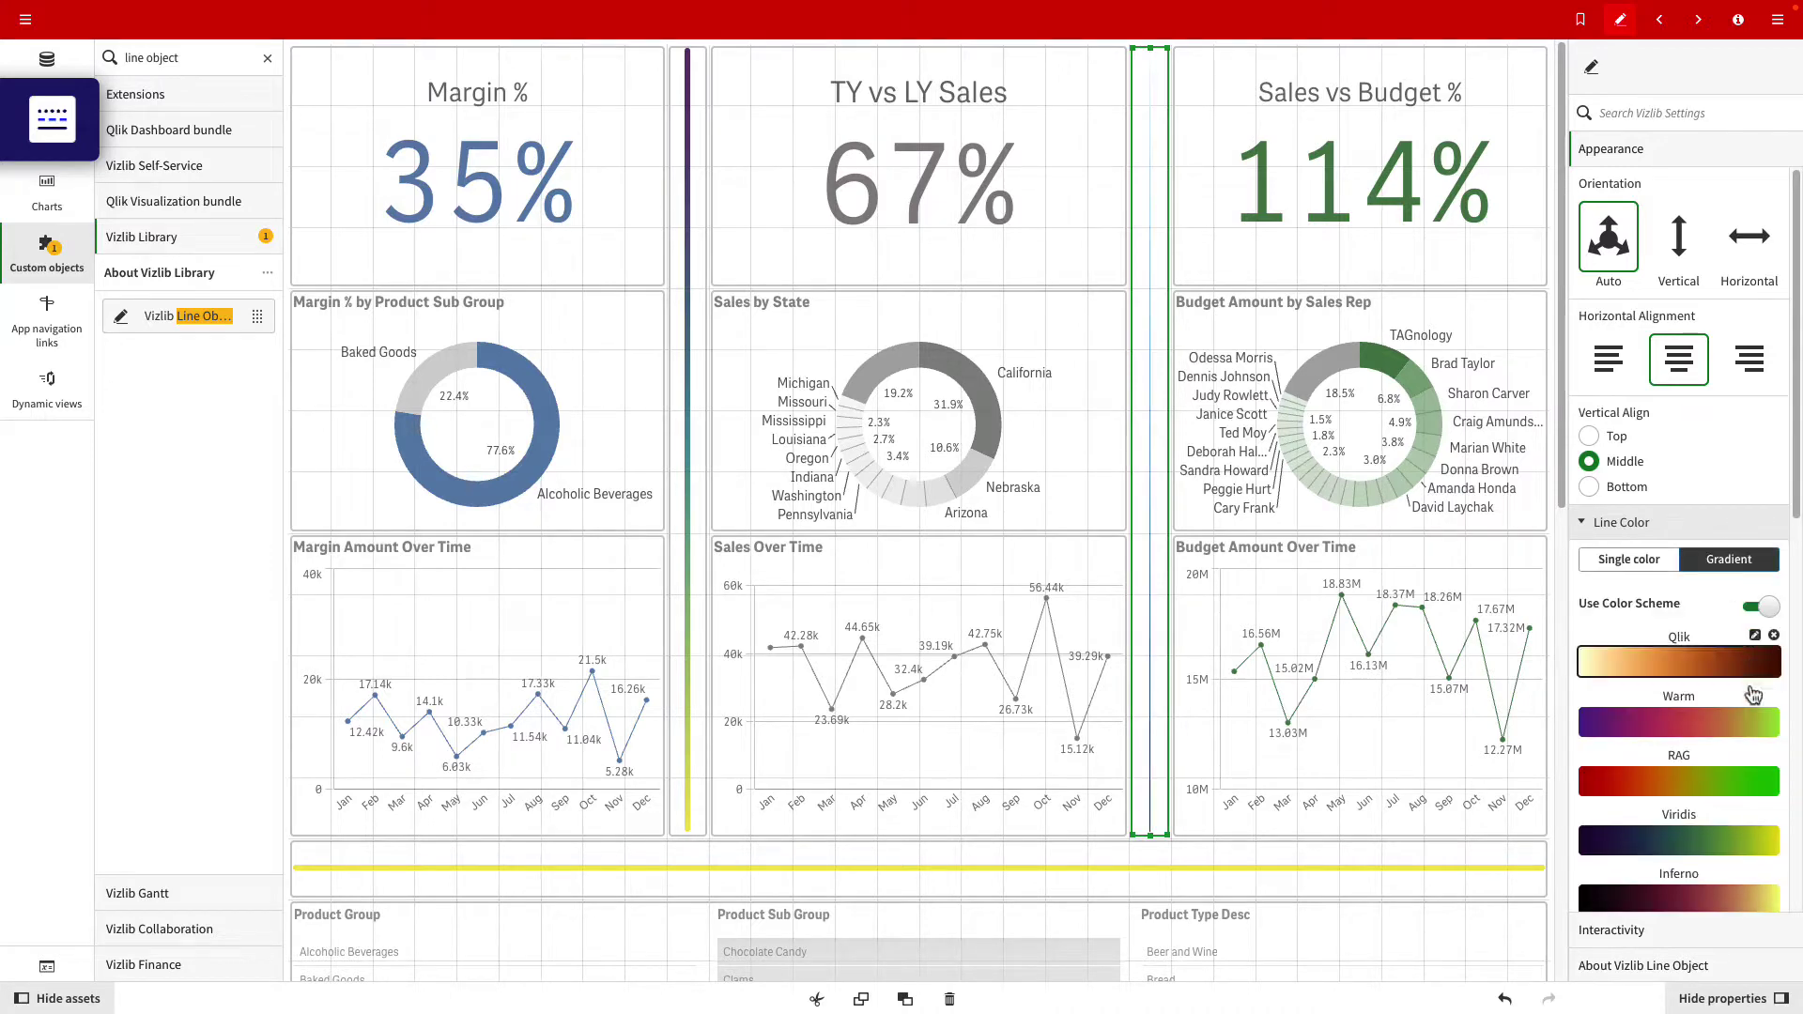
click(1720, 836)
Set the new vertical line's size to 6 and increase its corner radius.
scroll(1719, 839, down, 6)
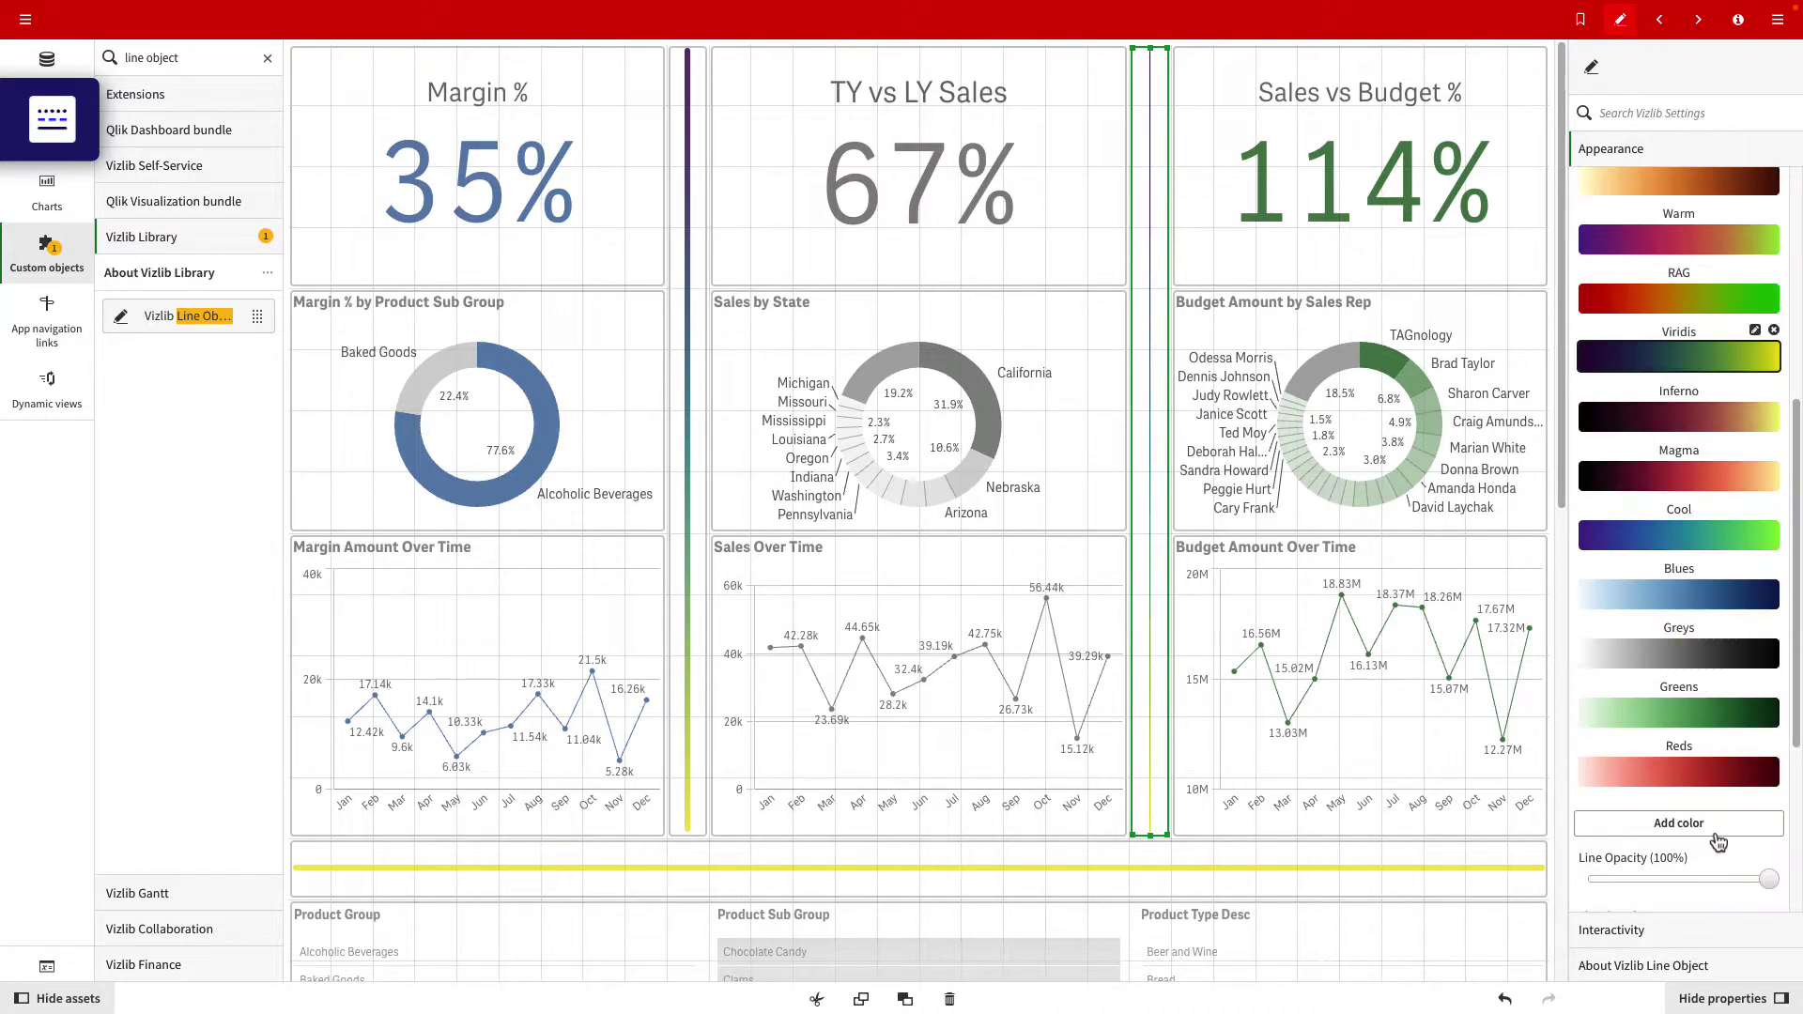
scroll(1719, 838, down, 3)
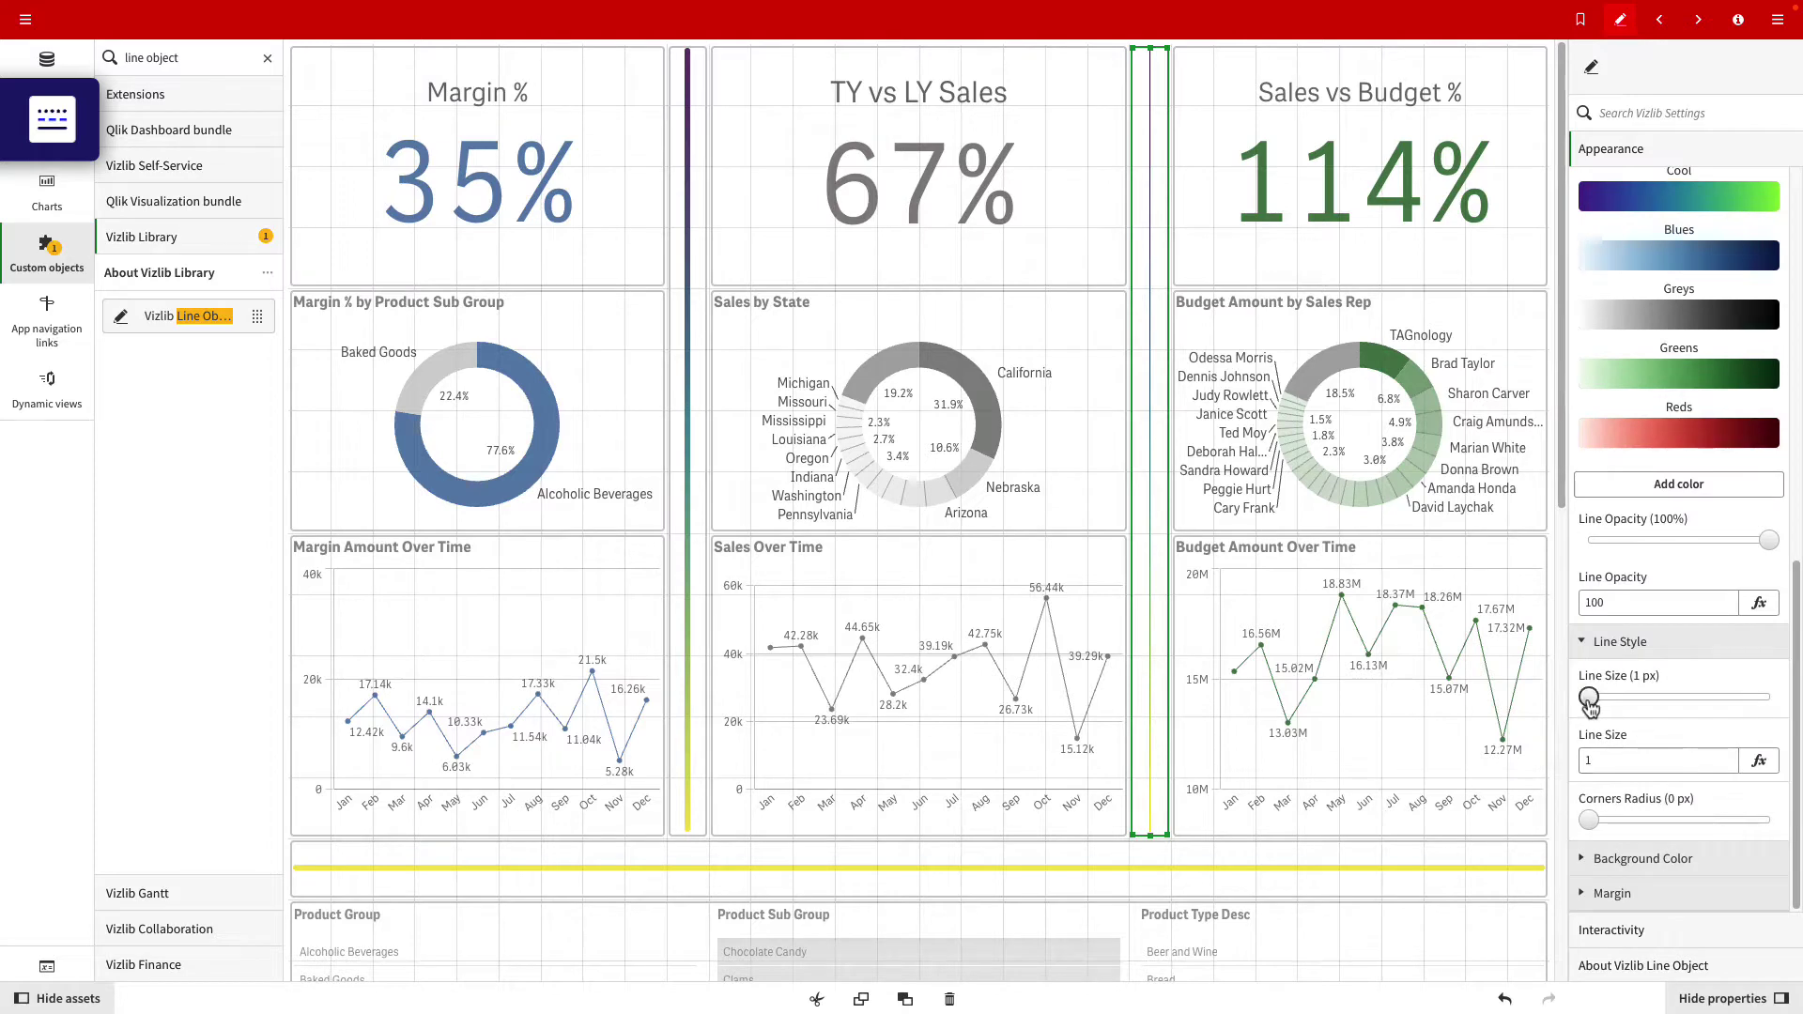
drag(1600, 705, 1603, 706)
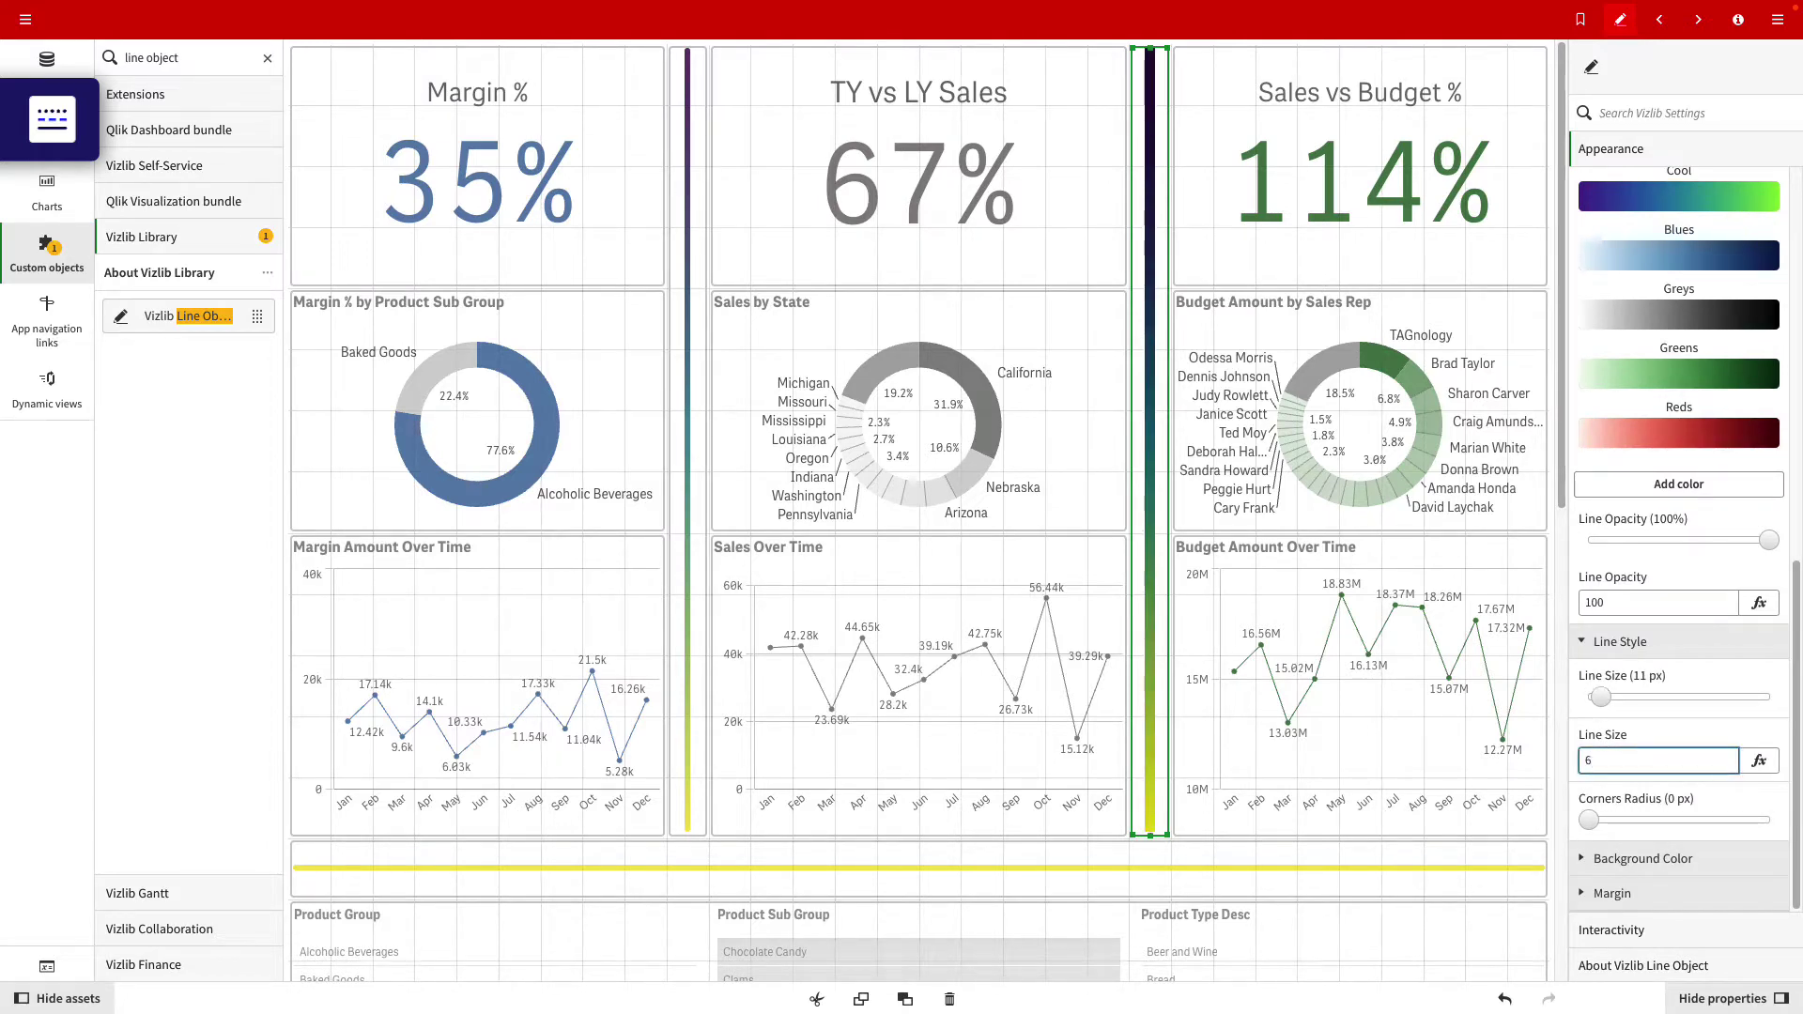
text(6)
click(1599, 826)
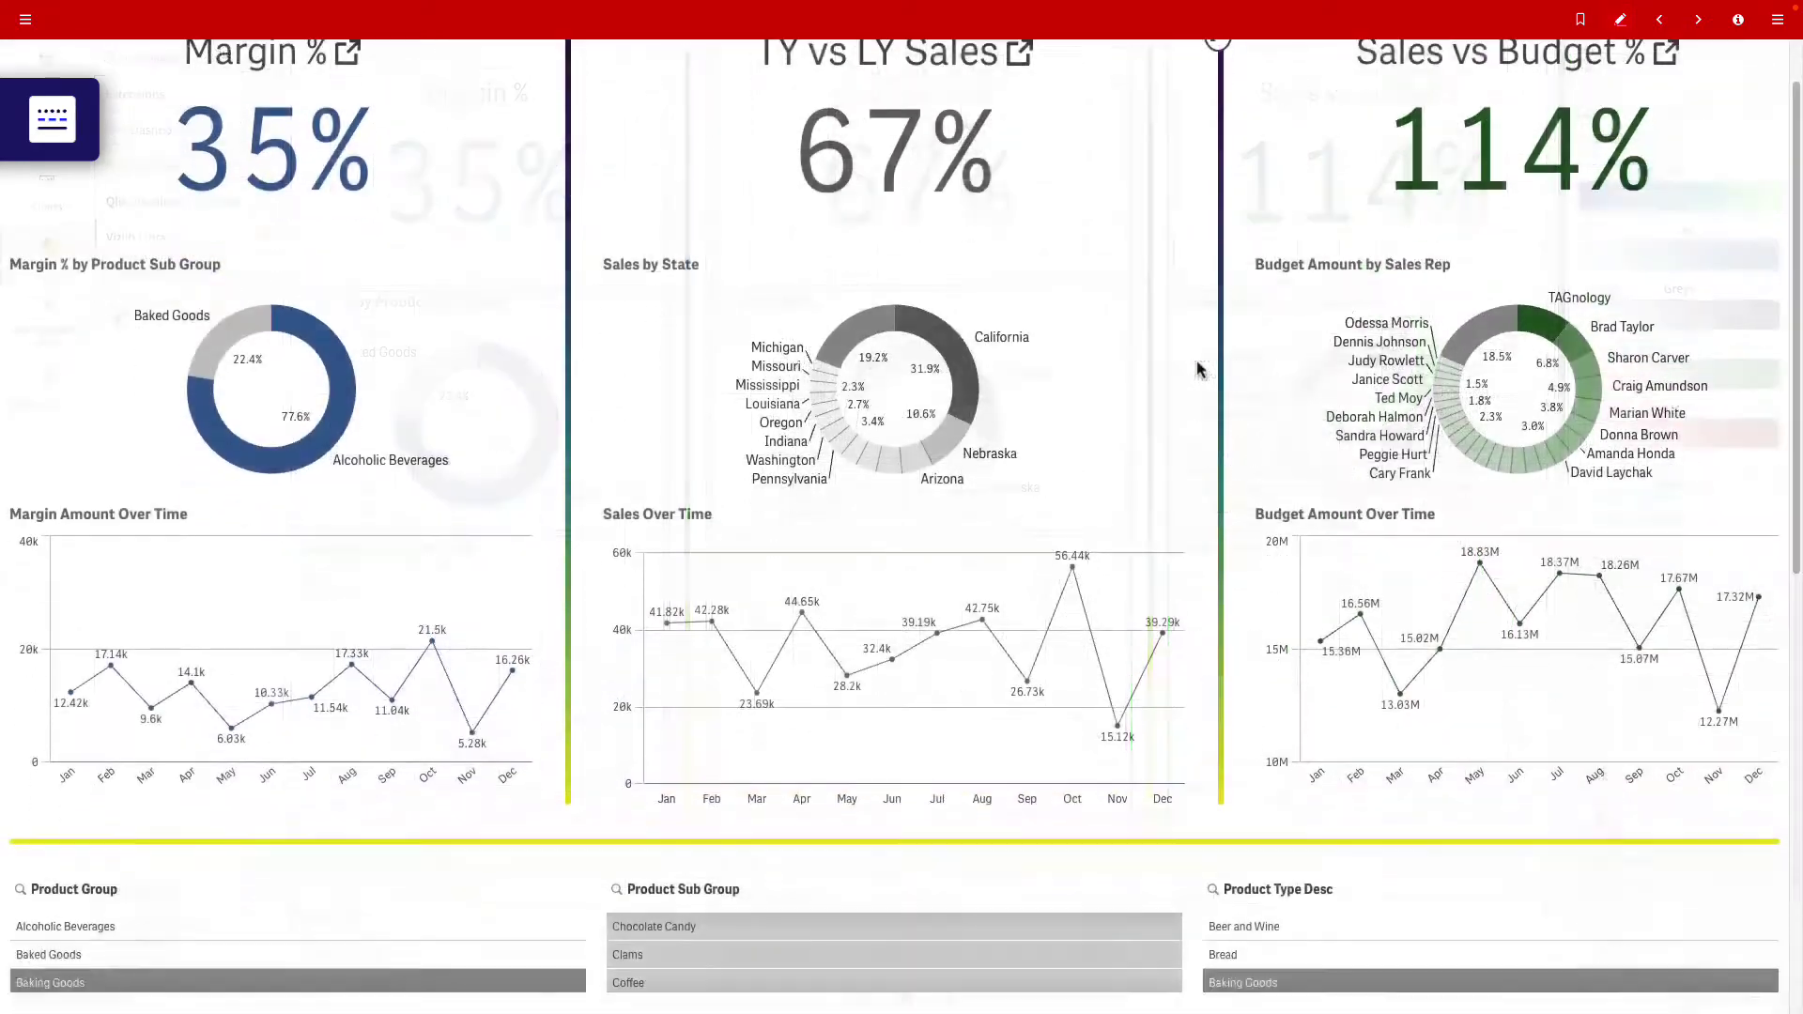
Review the lower part of the KPI dashboard and show Product Sales in the container.
scroll(1197, 362, down, 6)
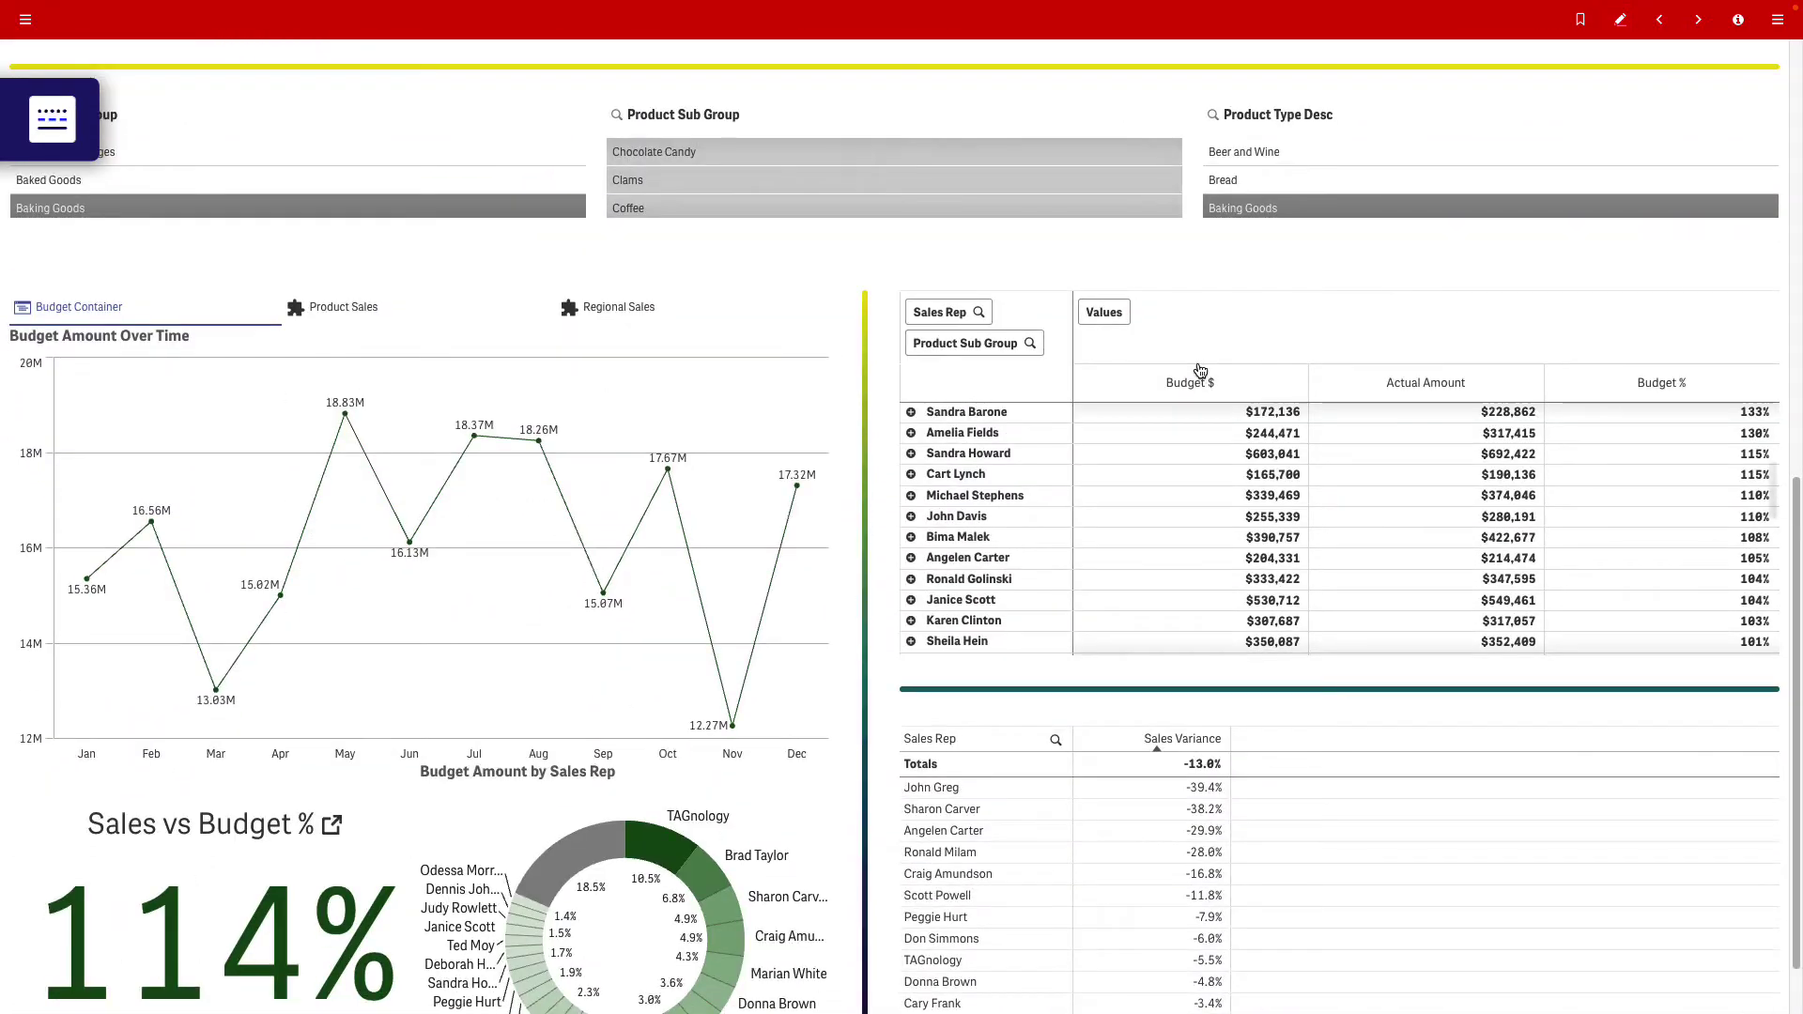
scroll(1198, 368, down, 3)
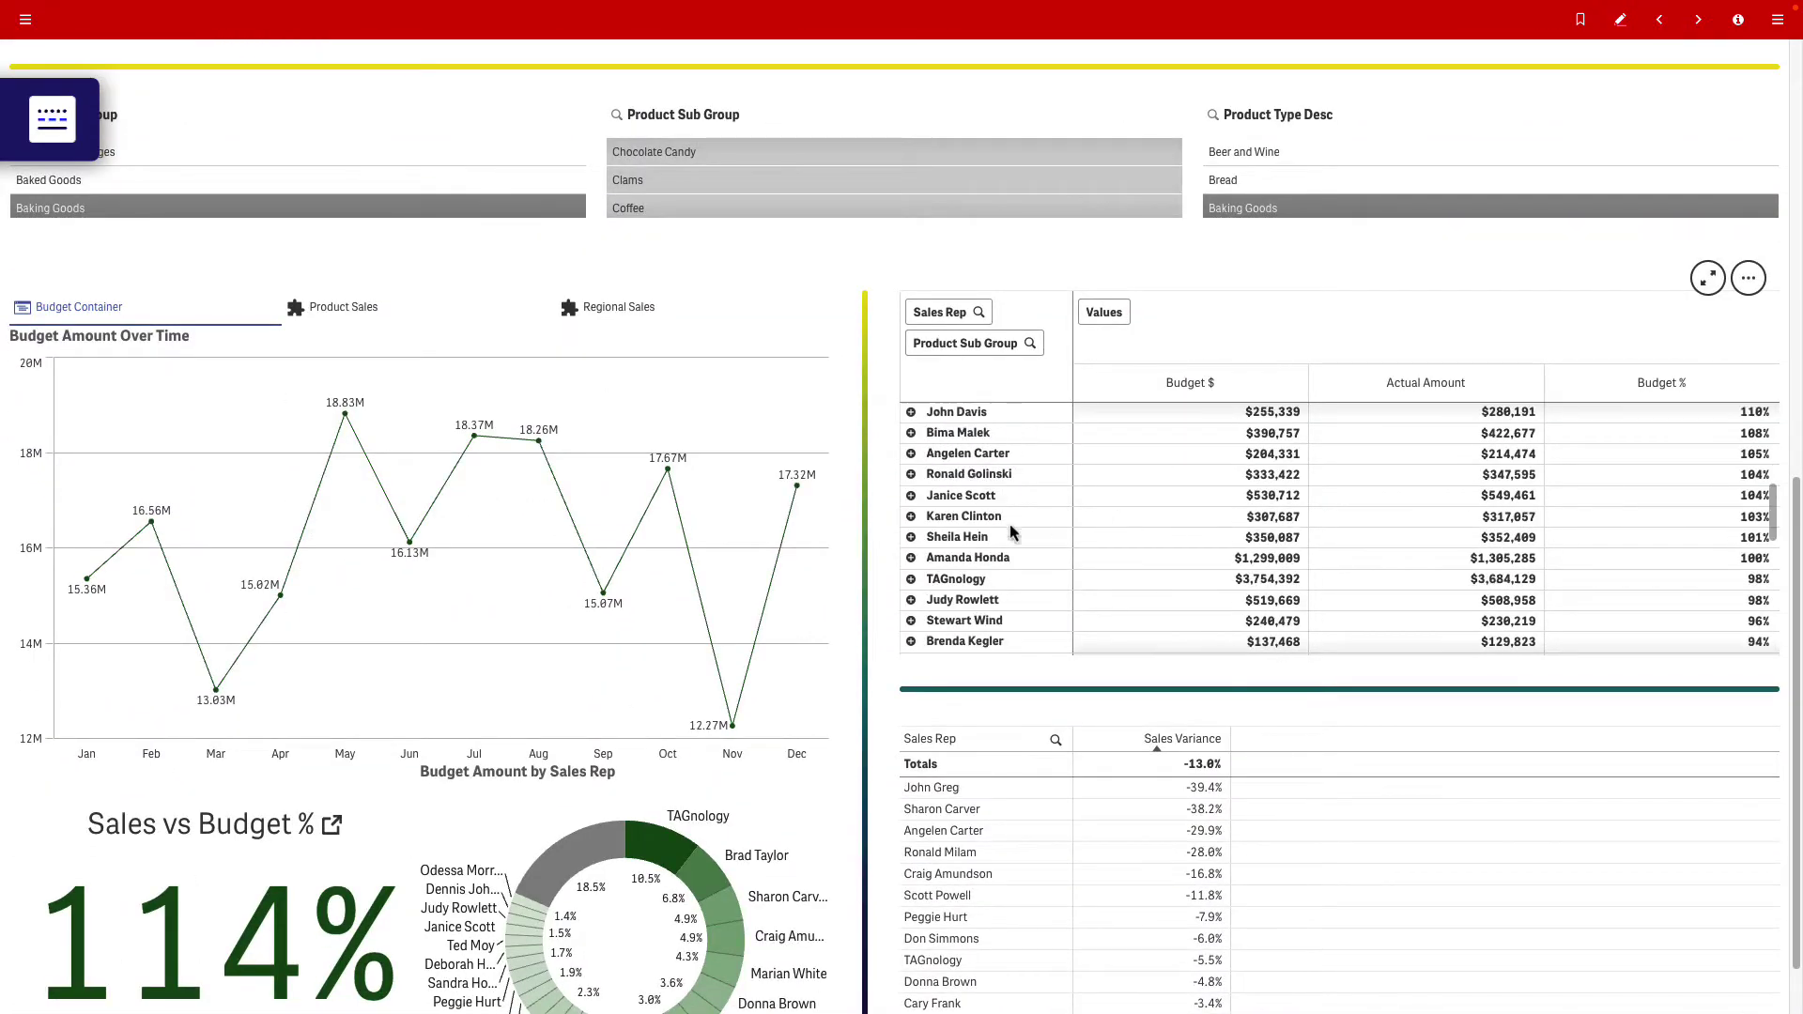
click(404, 306)
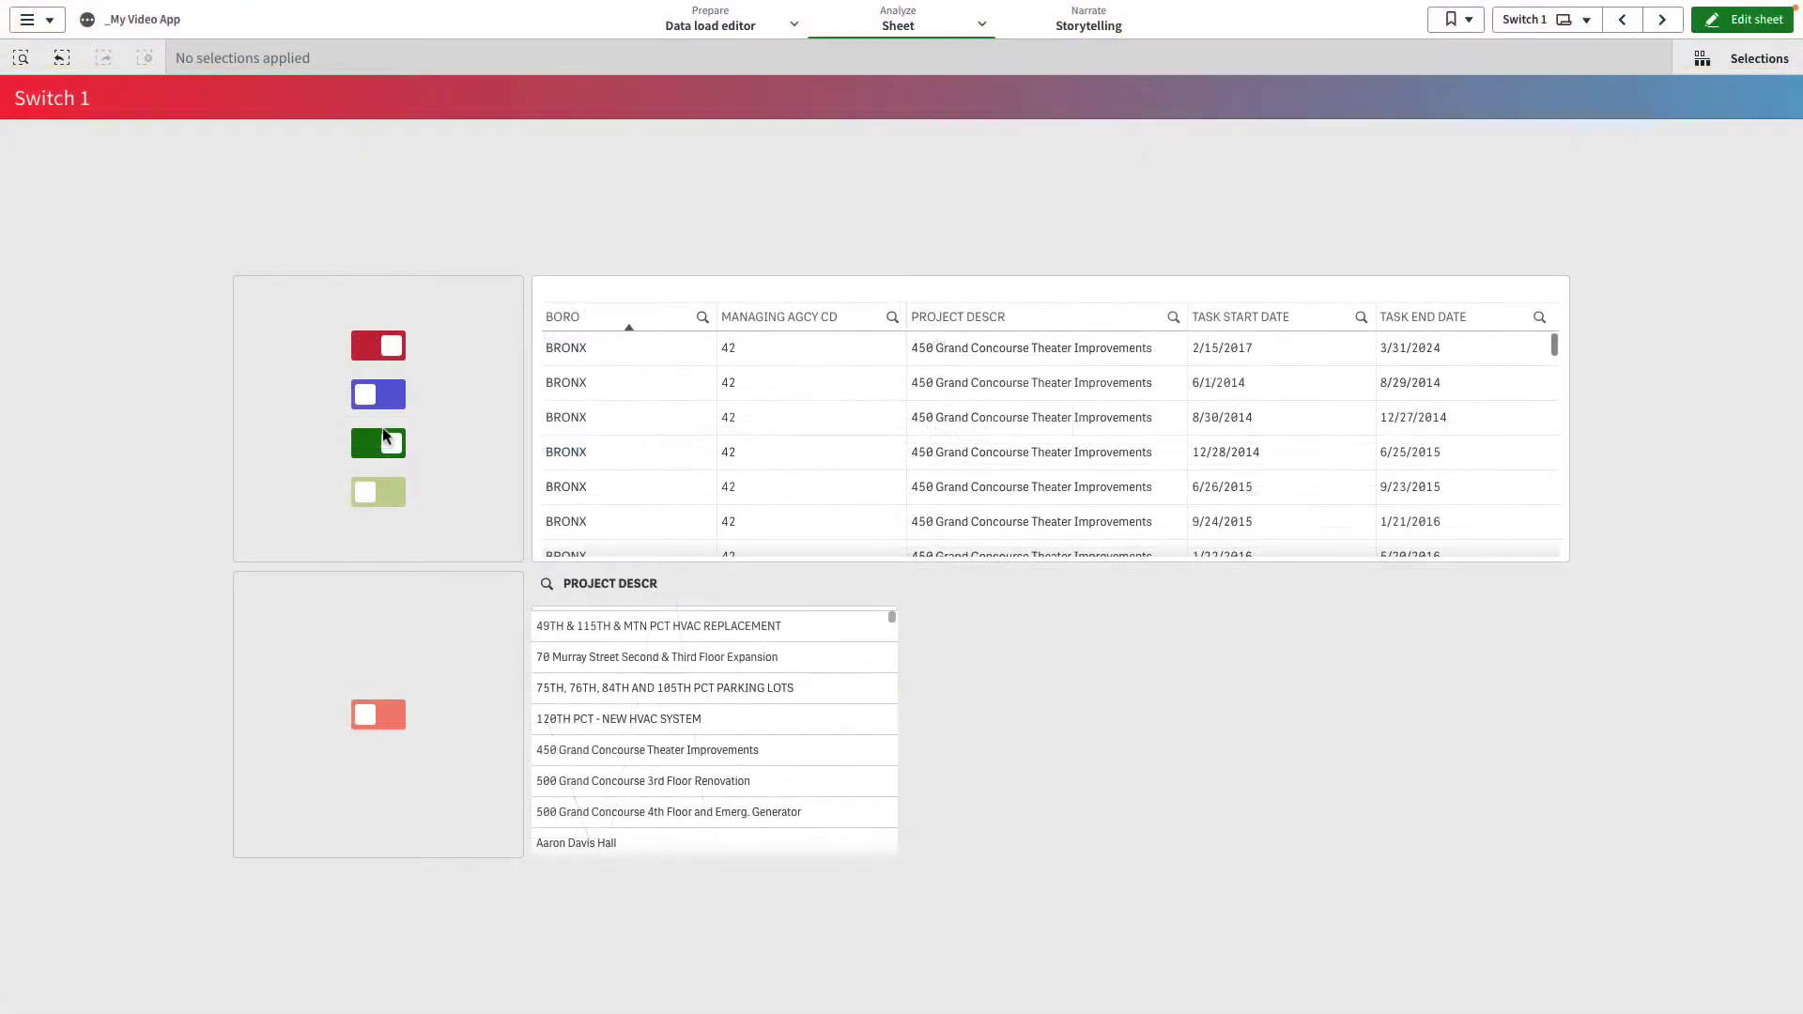
Toggle the green and light green switches beside the table and switch the lower filter list to MANAGING AGCY.
click(381, 428)
click(383, 716)
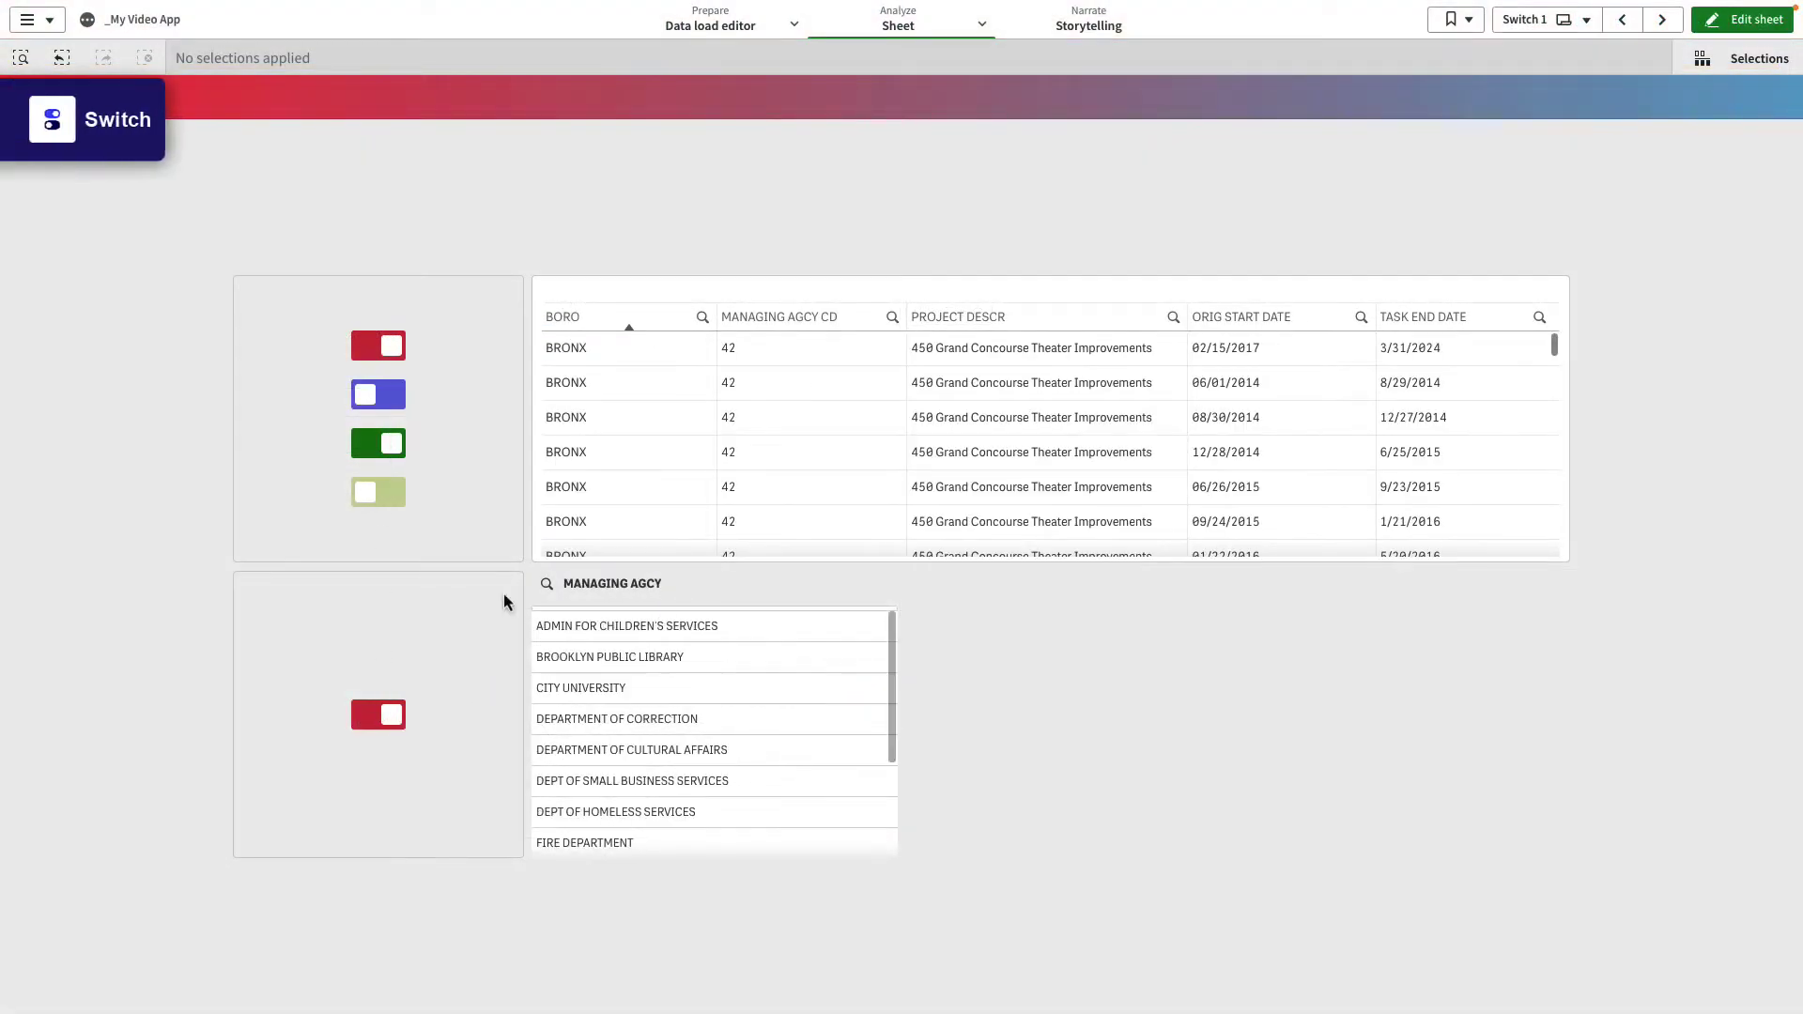
click(389, 500)
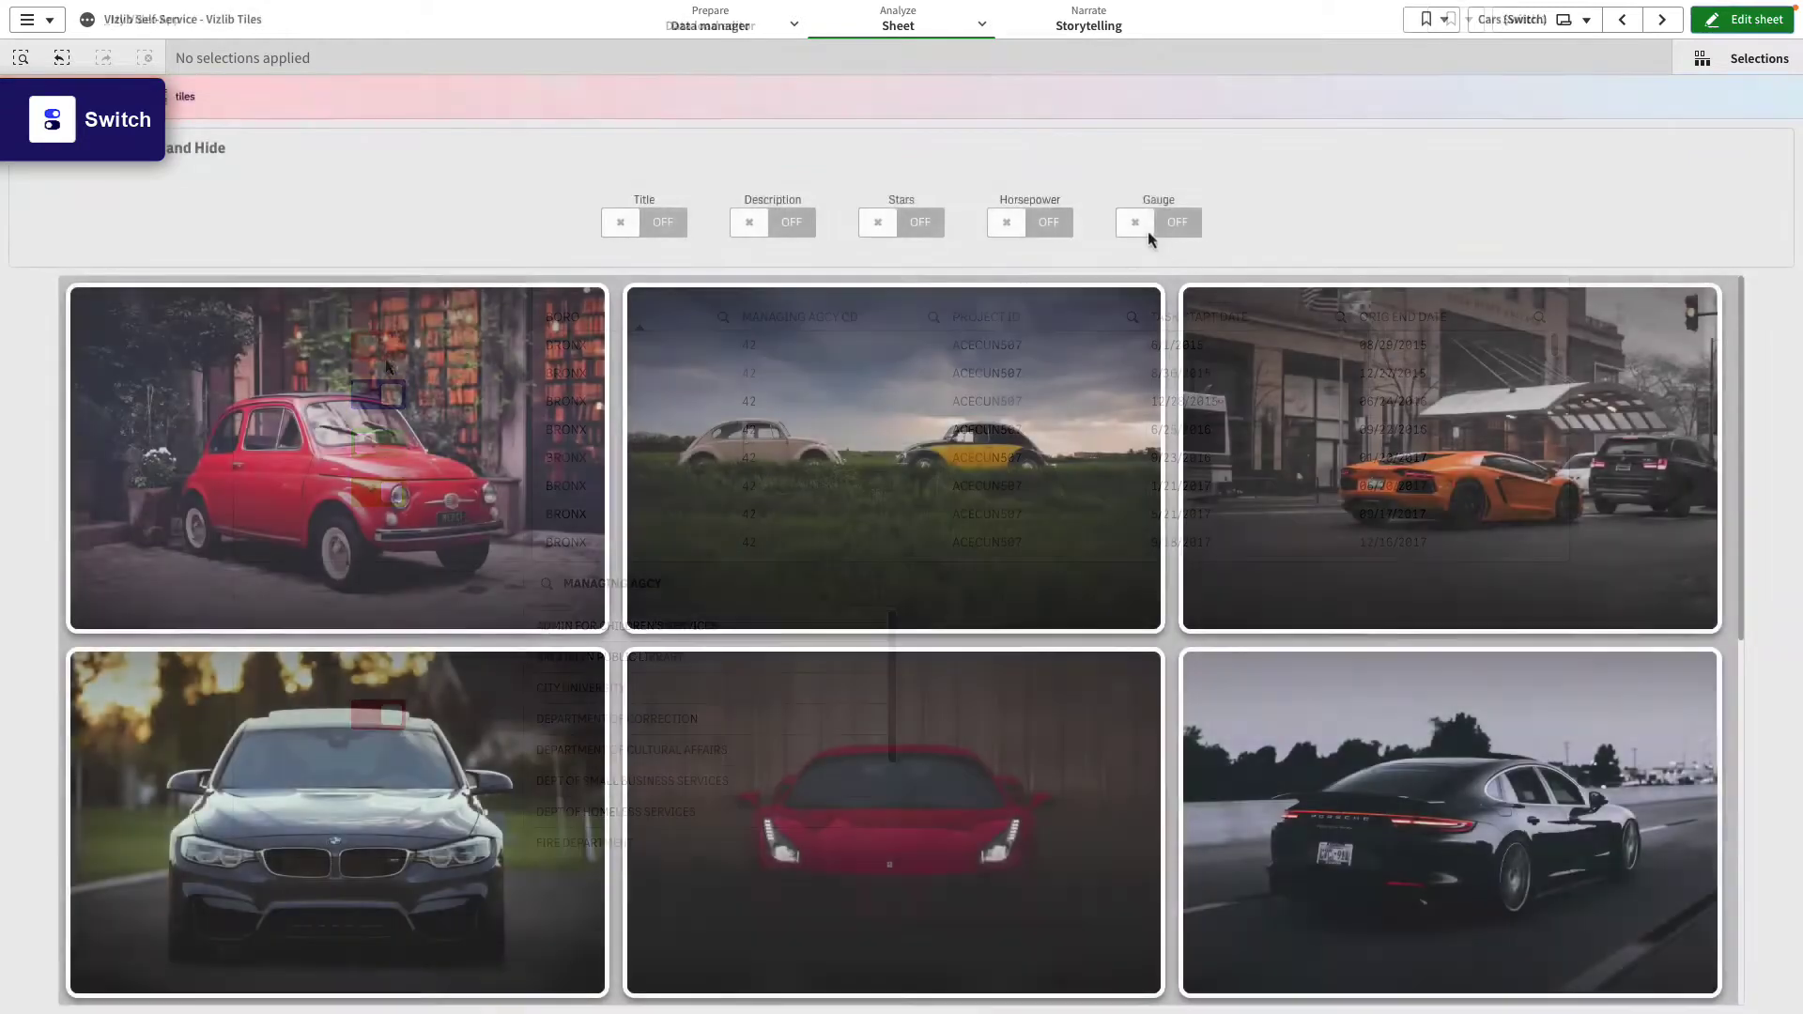
Turn on the Gauge, Horsepower and Stars switches for the car tiles.
click(1145, 228)
click(1044, 229)
click(920, 226)
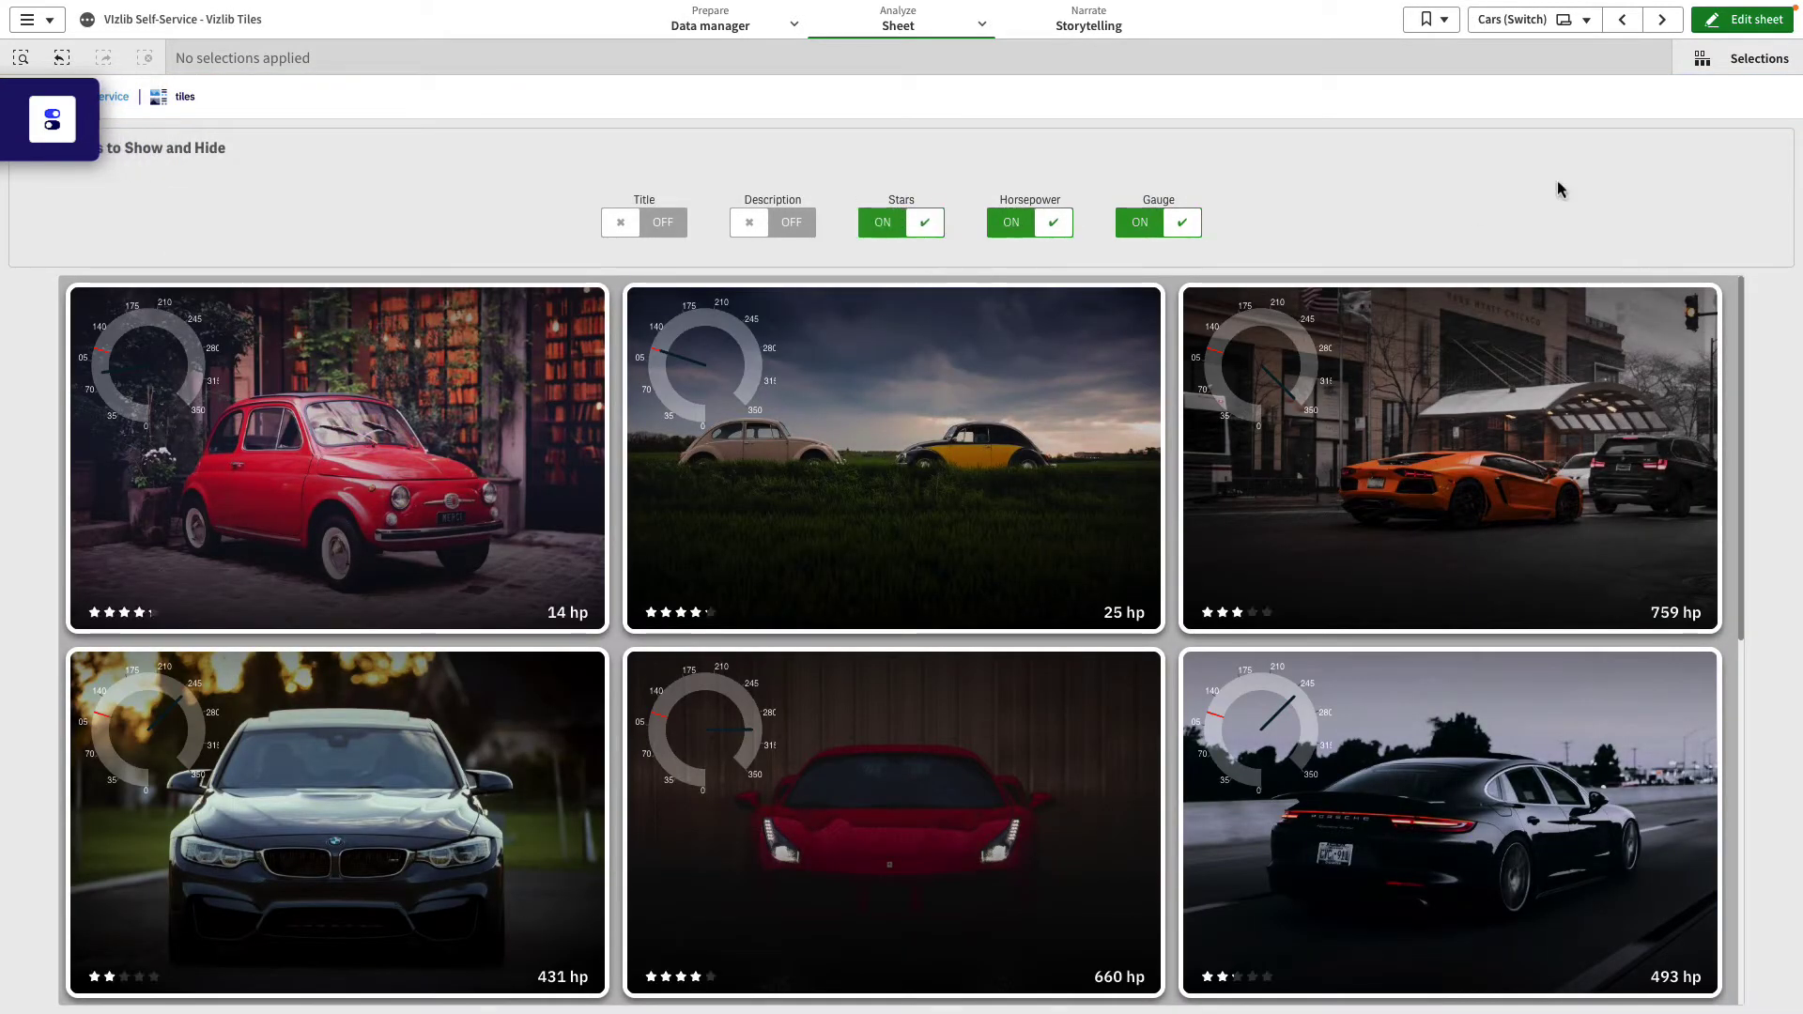
Edit the sheet and set the Control Height of the show-and-hide switch object to 40 px.
click(1747, 20)
click(1530, 188)
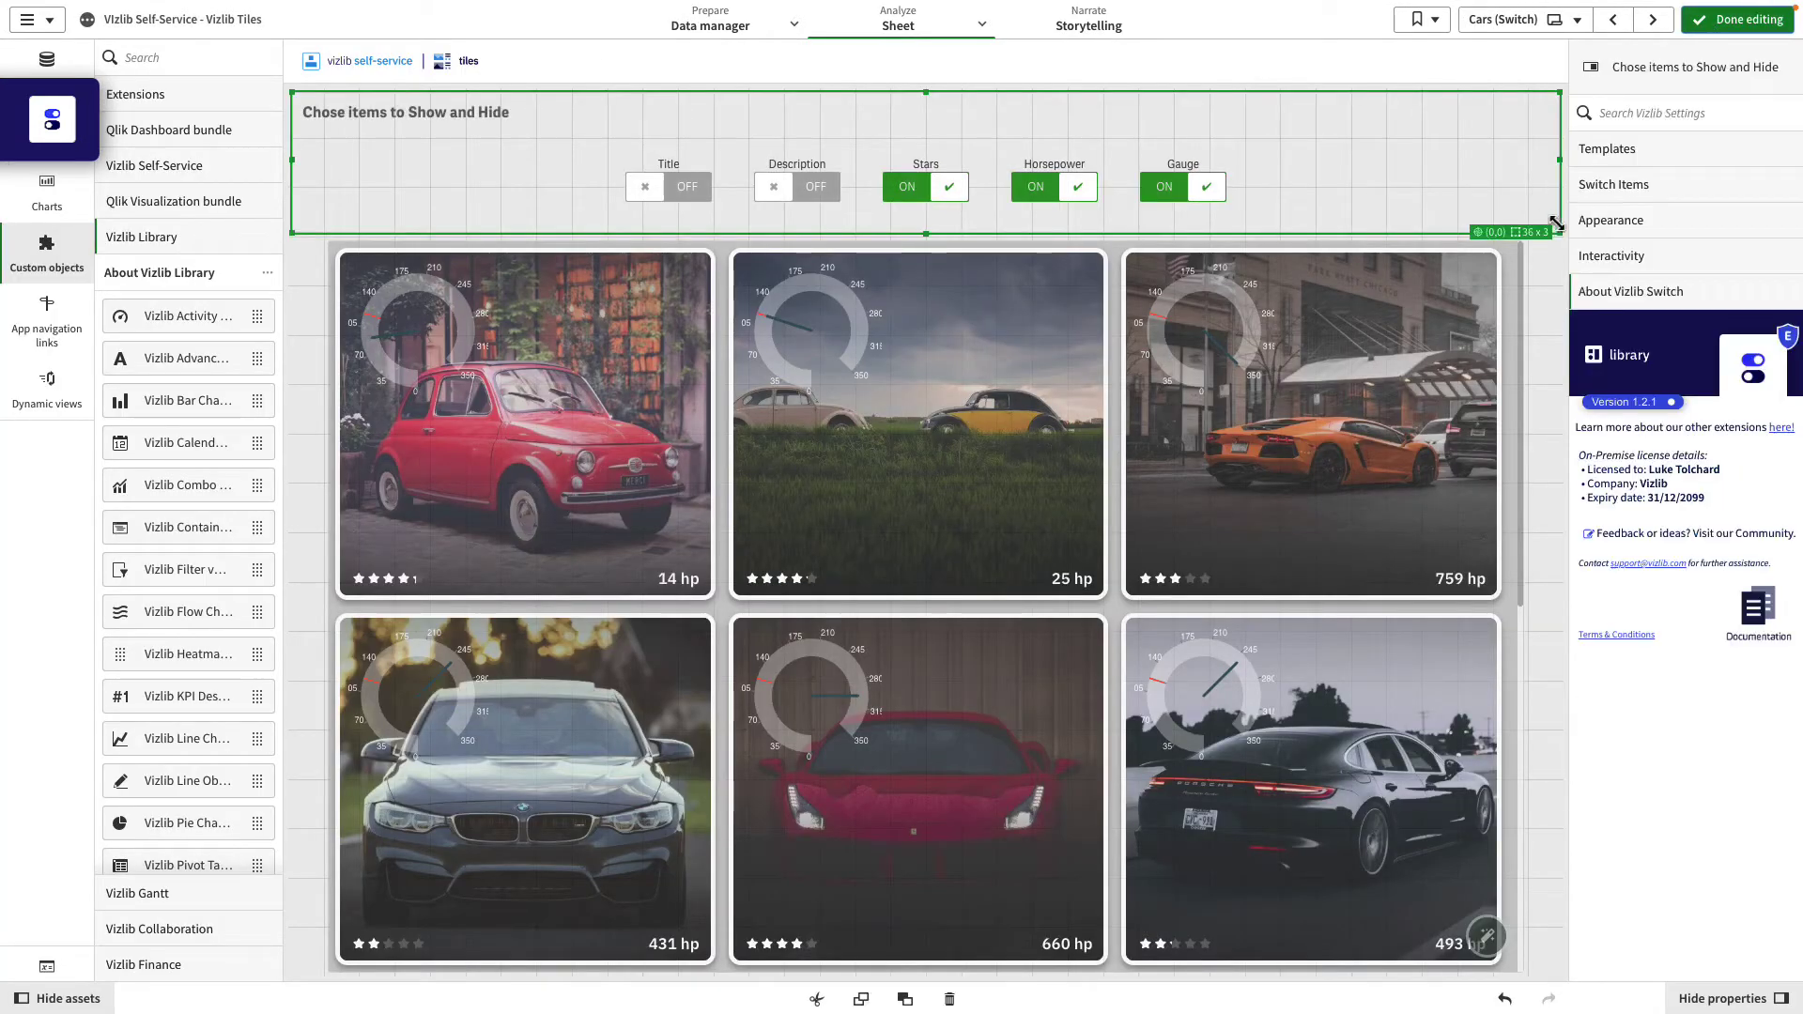
click(1607, 221)
click(1617, 327)
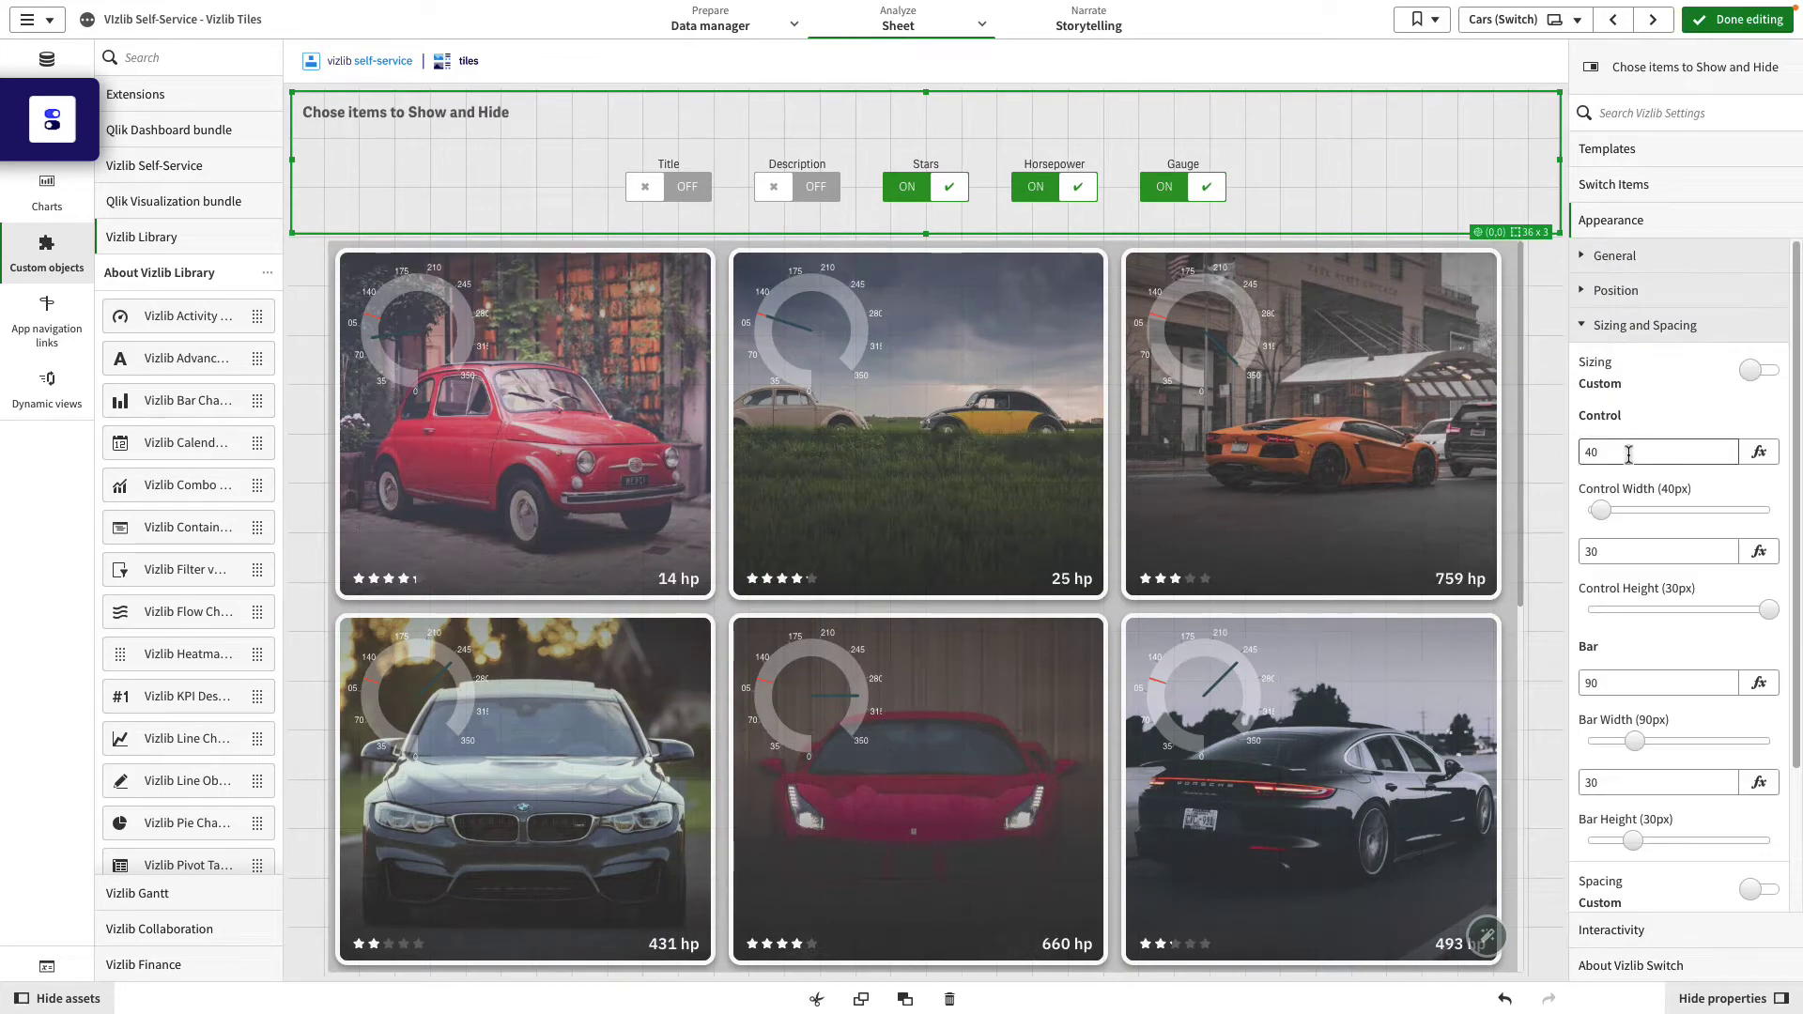
click(1596, 551)
Adjust the switch object's bar width and height to match its square controls, and finish editing the sheet.
click(1611, 683)
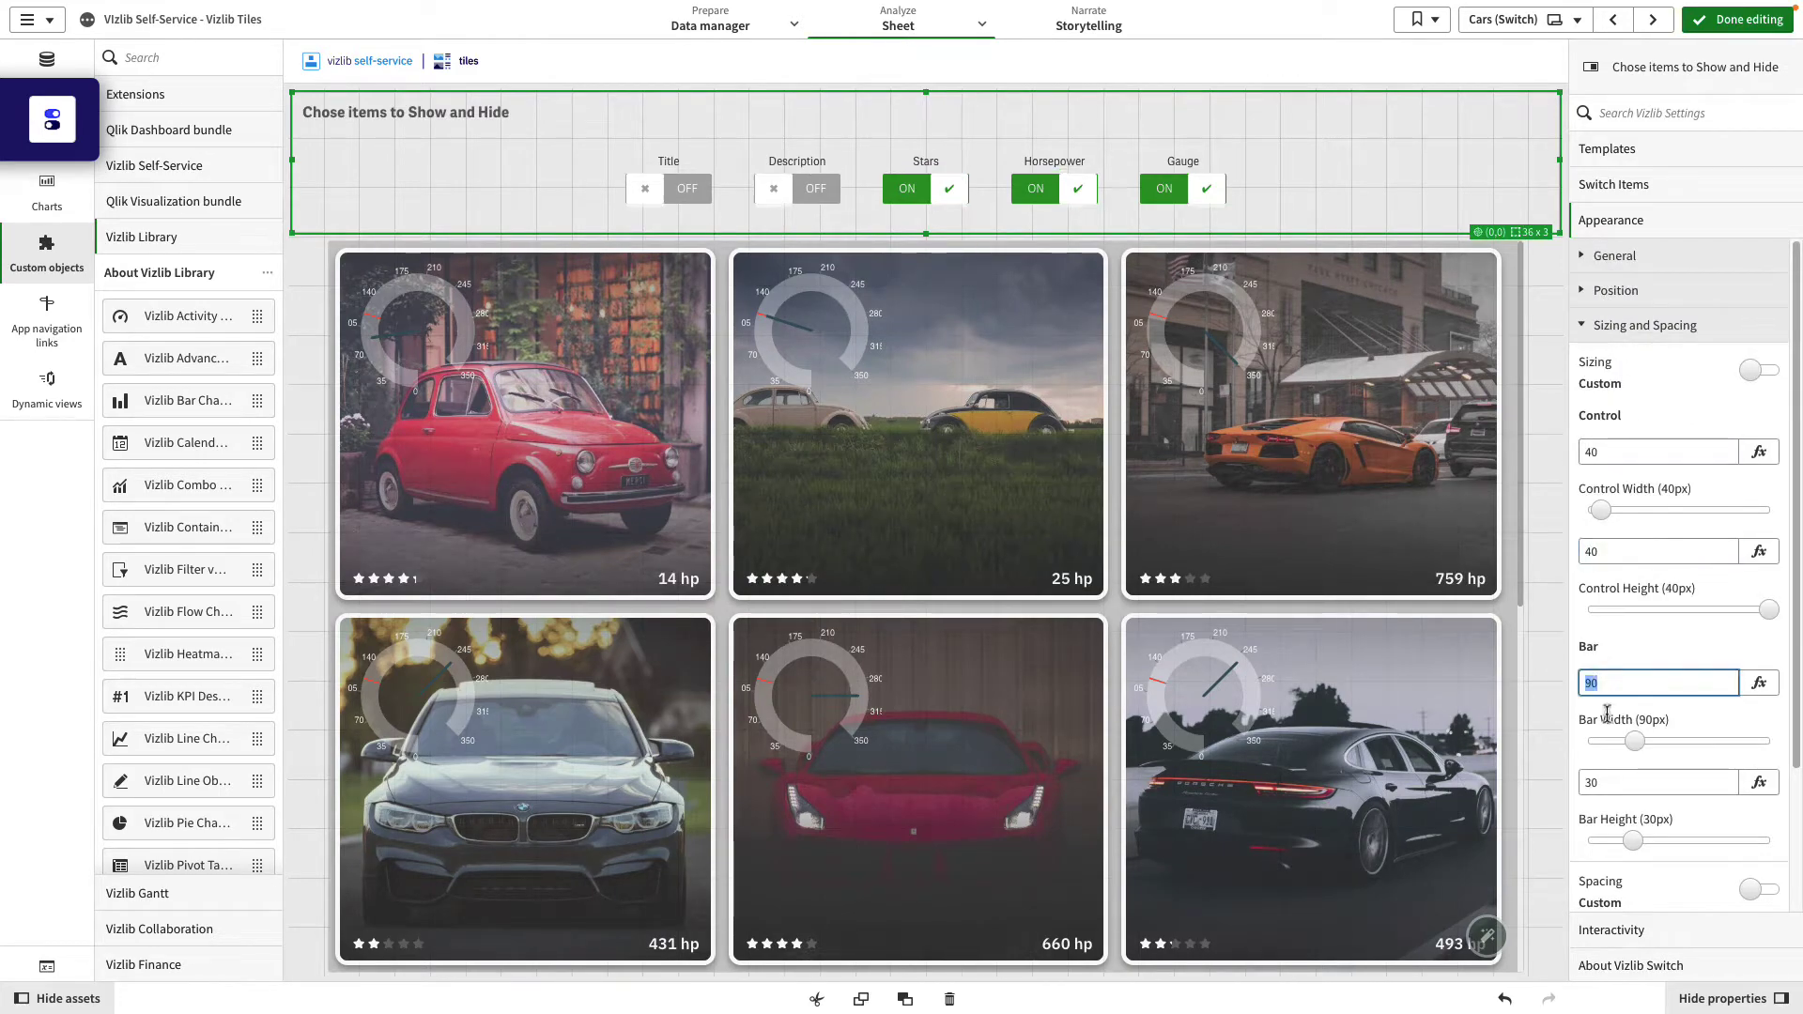
click(1611, 782)
click(1551, 782)
click(1738, 19)
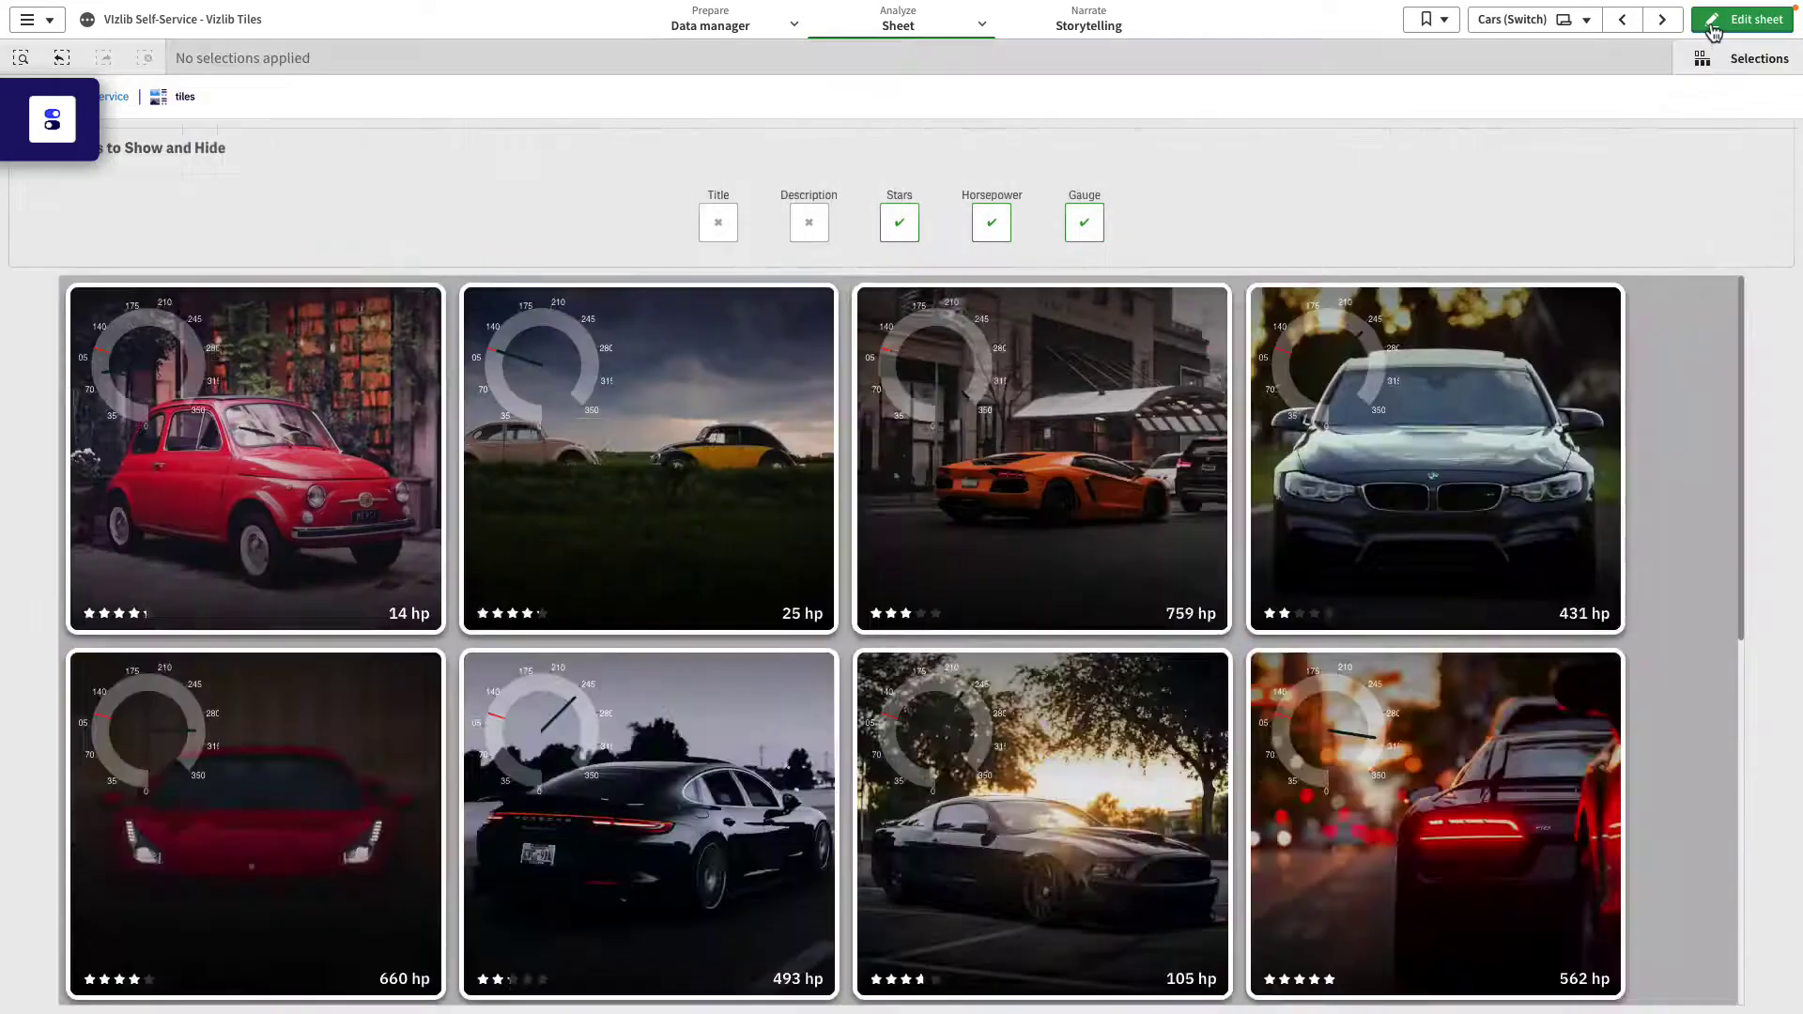
Turn on the Description and Title switches and turn off Horsepower for the car tiles.
click(810, 225)
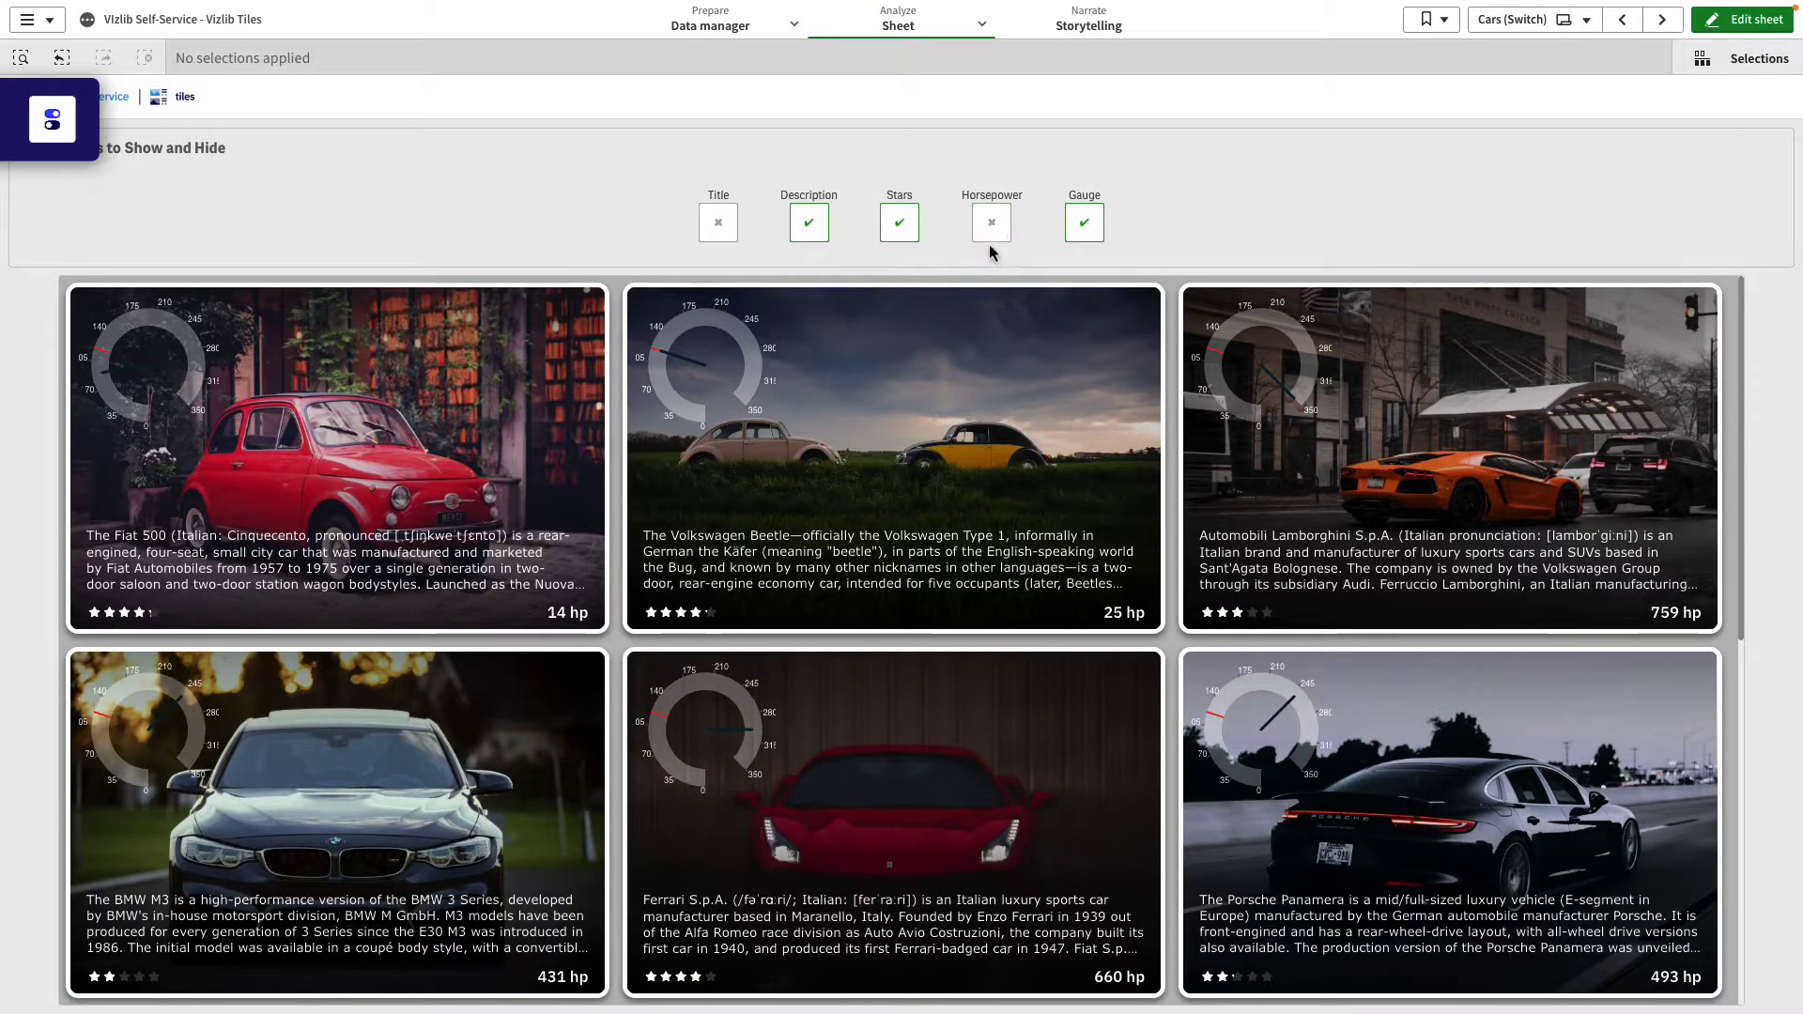
click(712, 229)
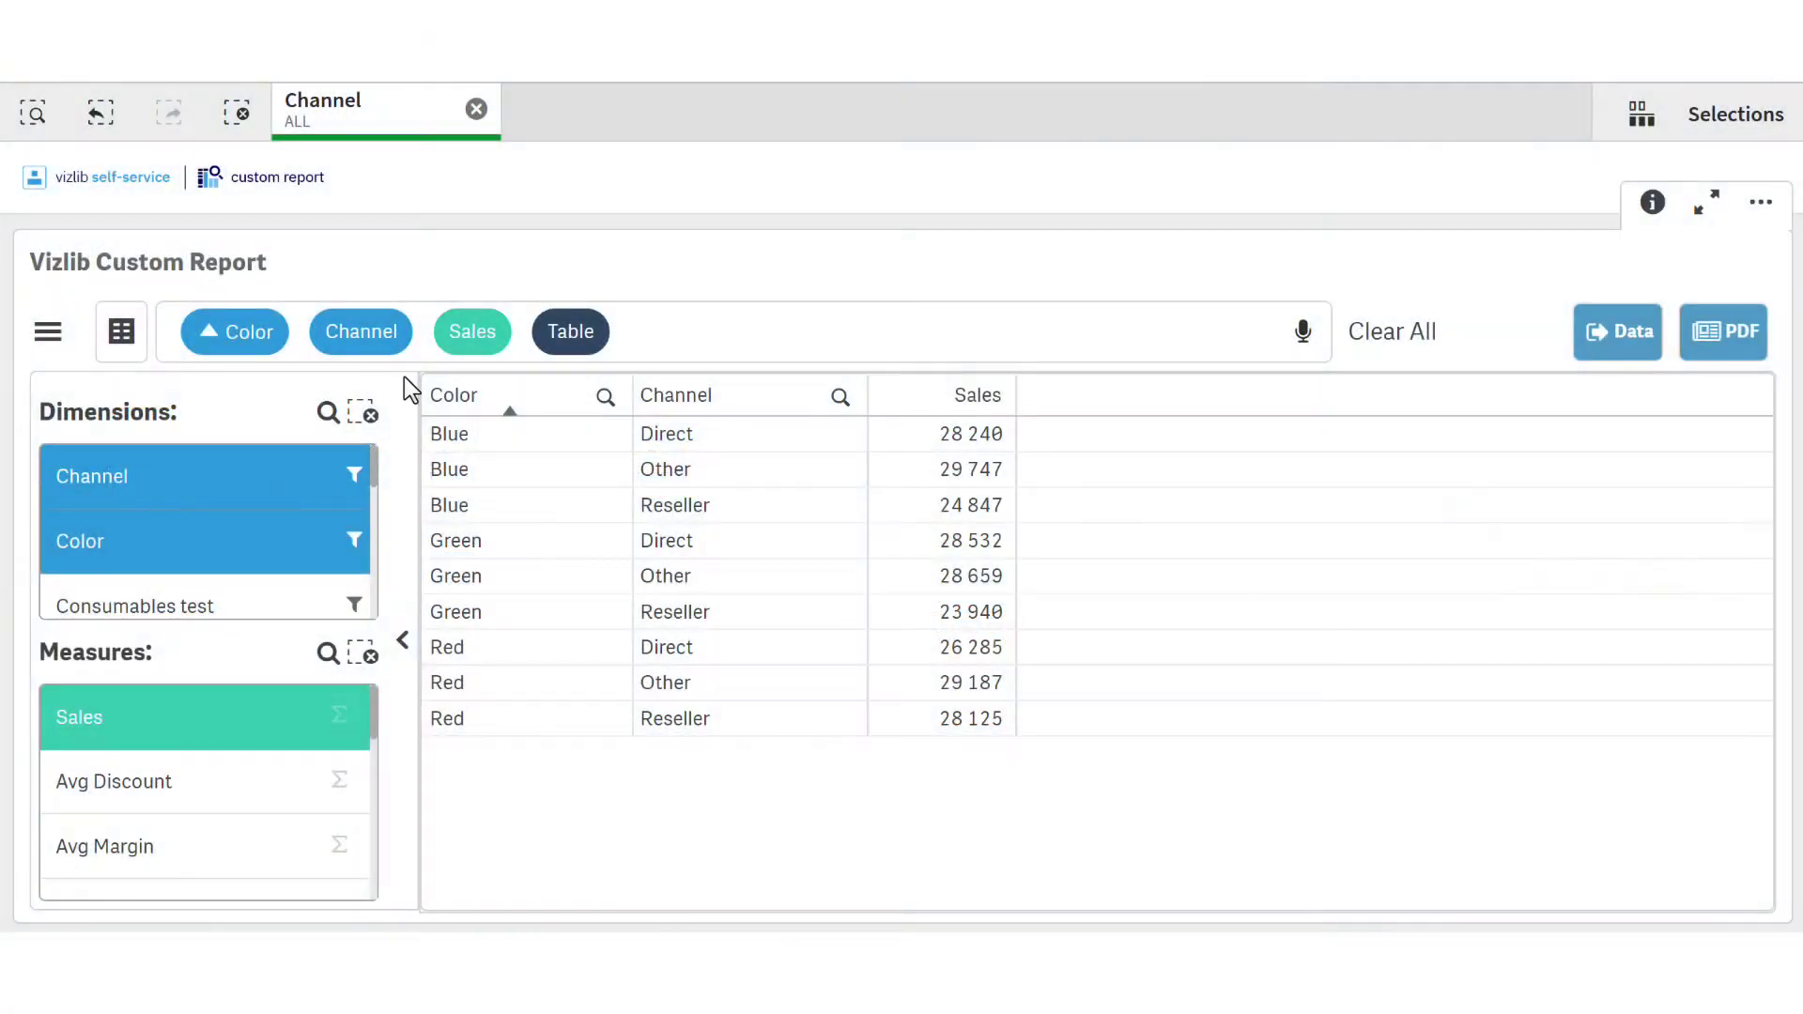
Clear the Channel dimension's selection in the custom report and filter it to Direct and Other.
click(354, 475)
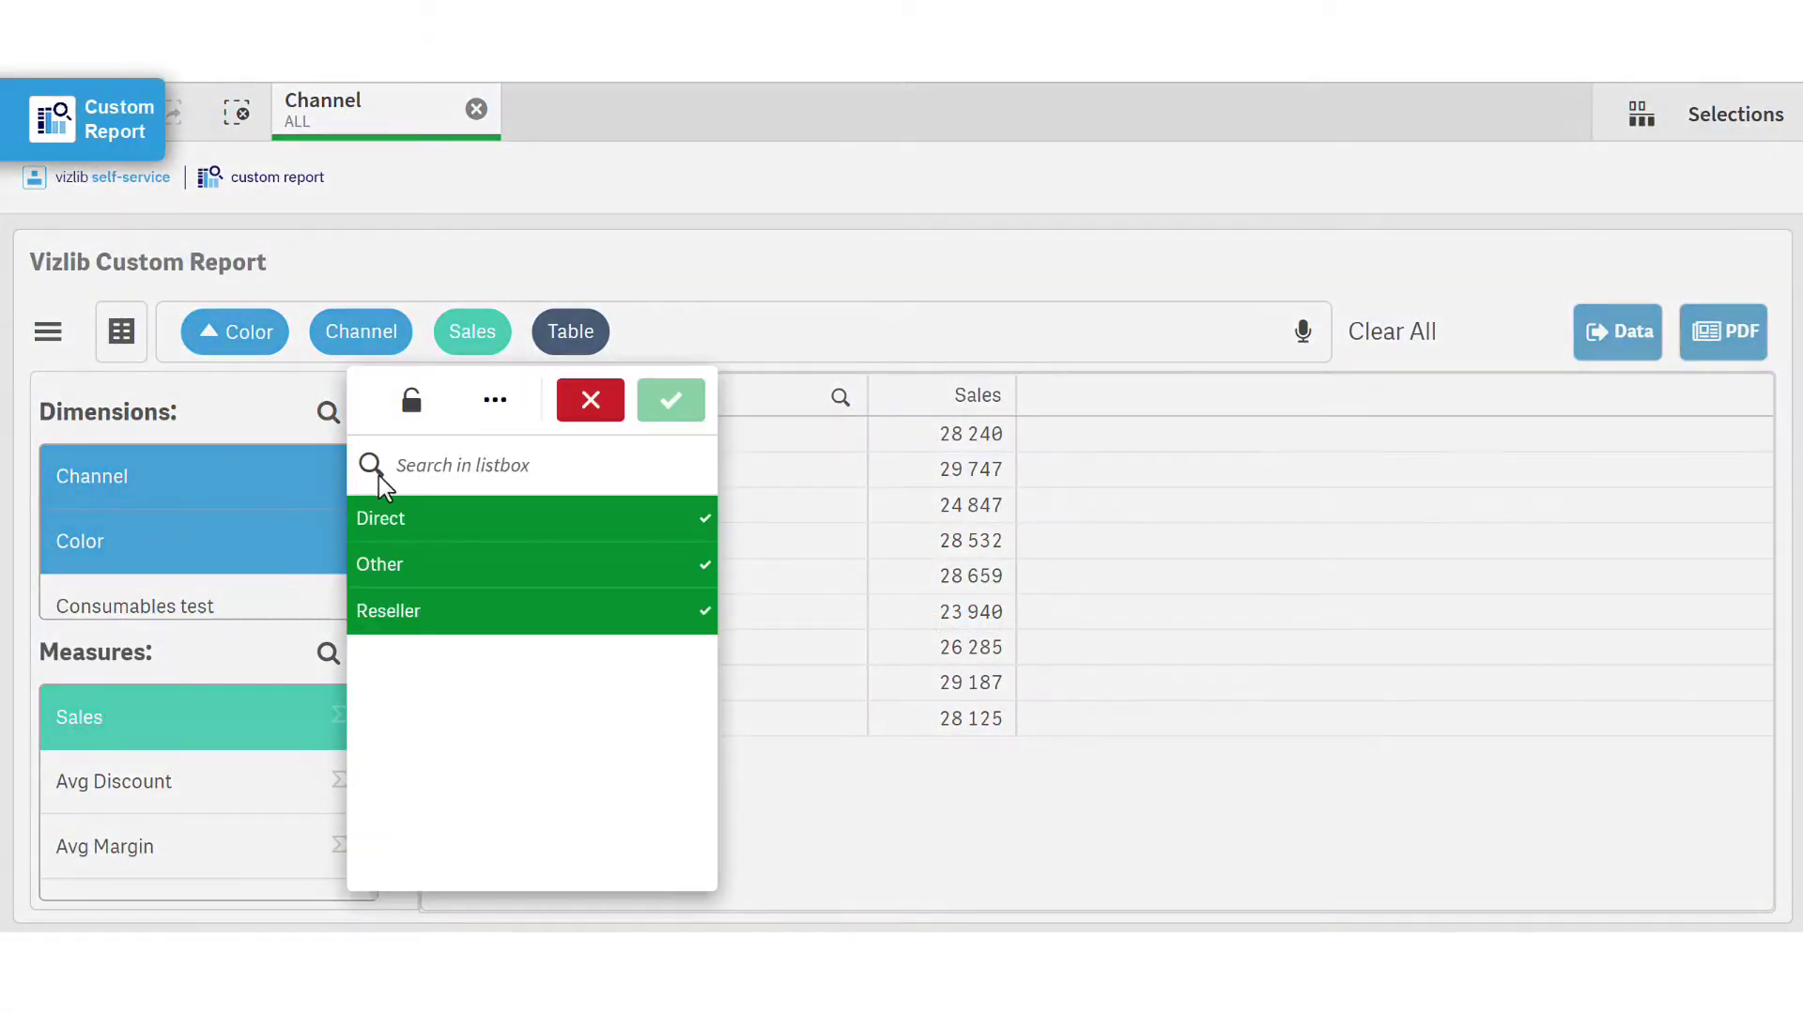
click(495, 401)
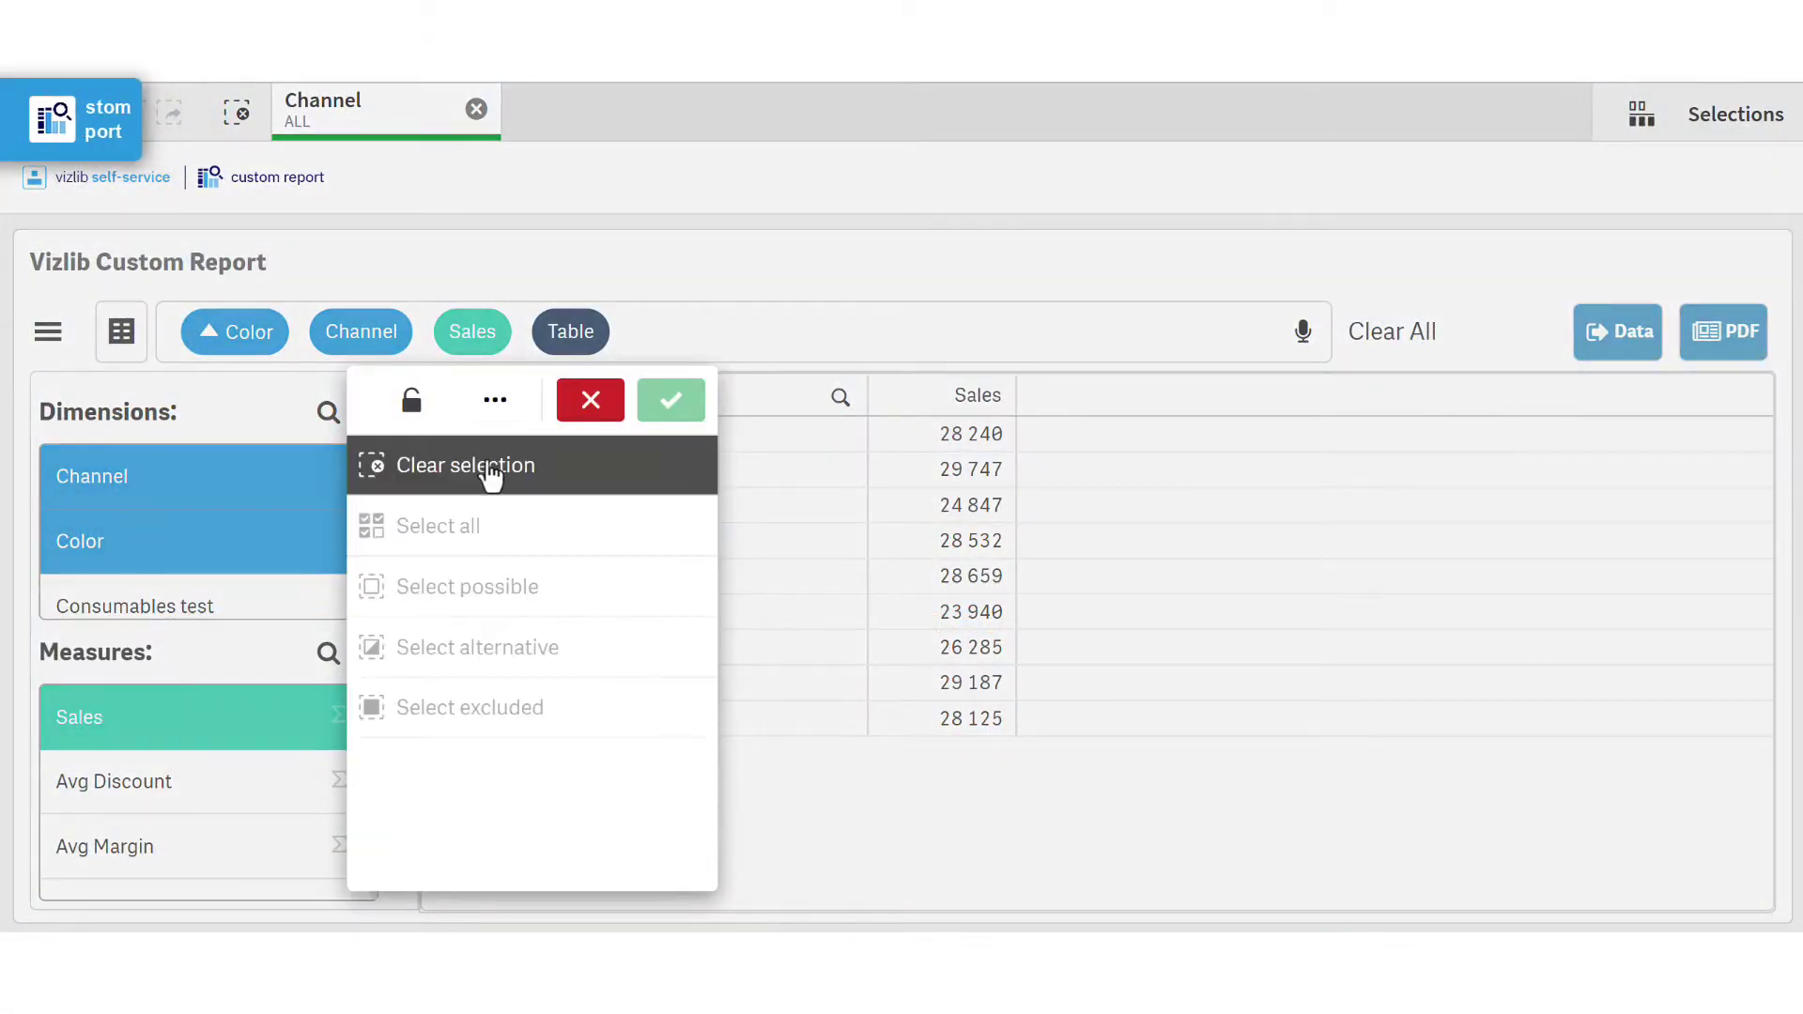
click(491, 465)
drag(500, 532, 515, 550)
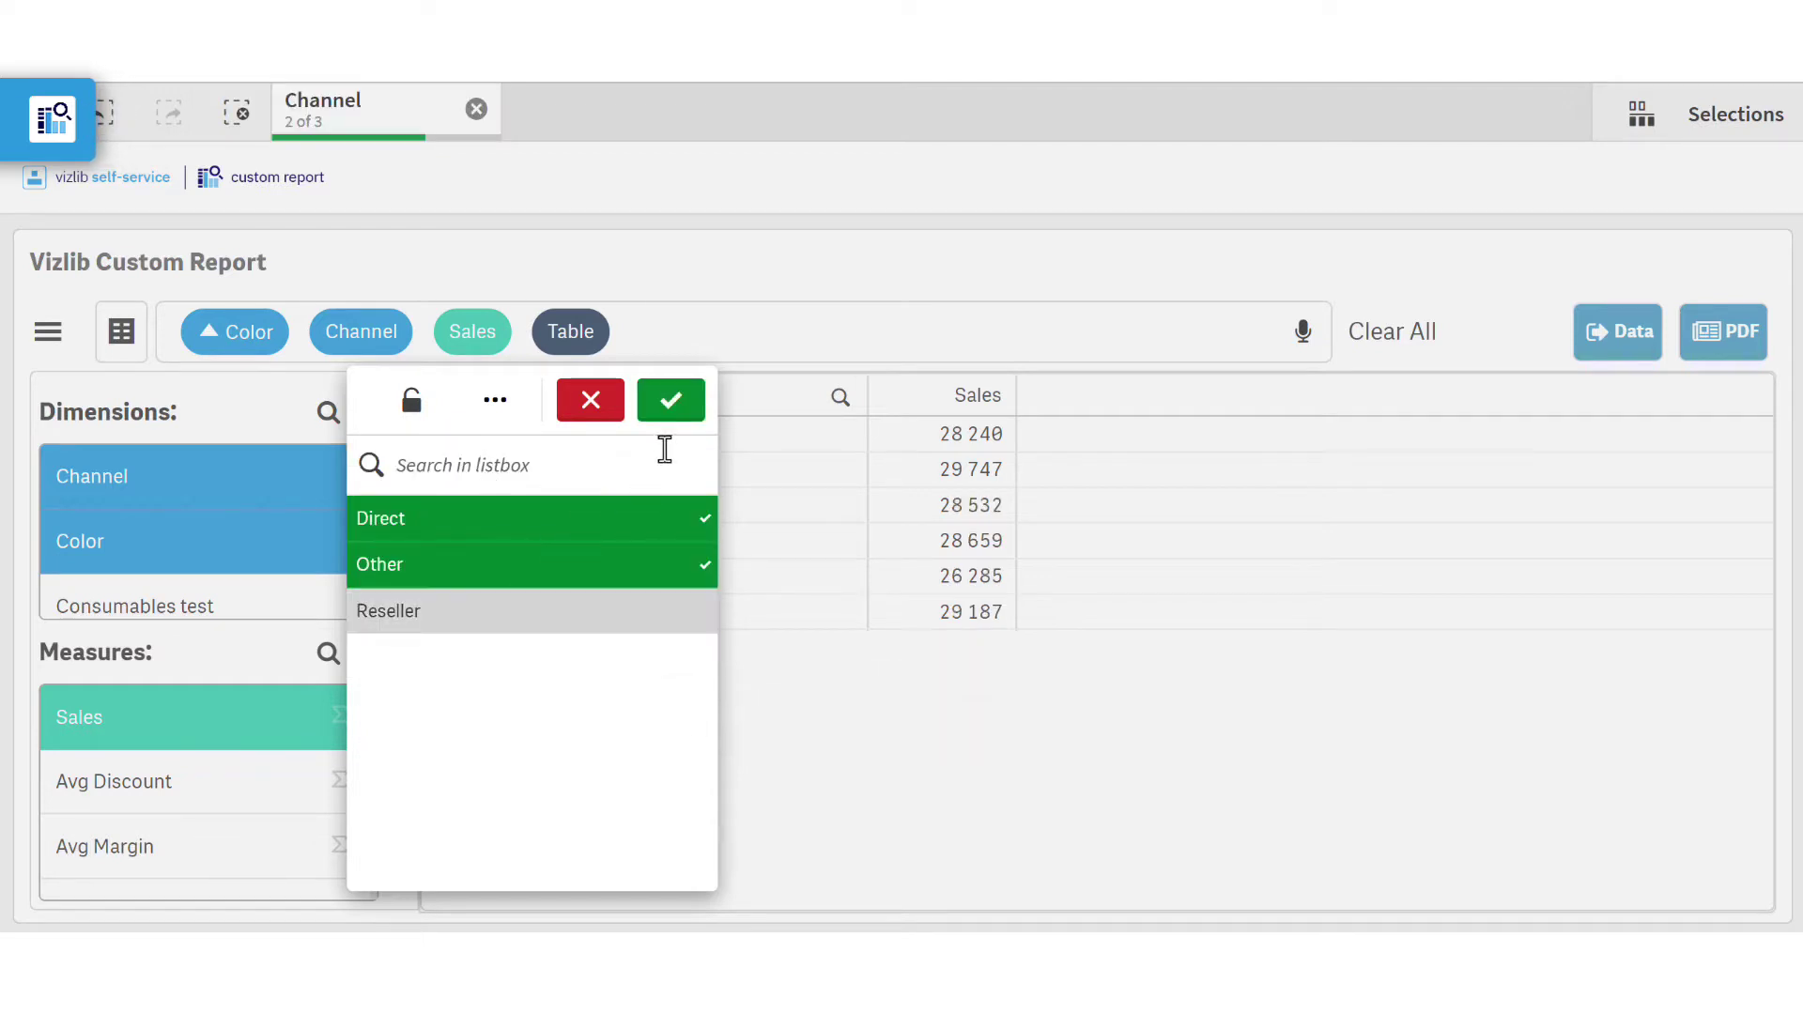
click(671, 400)
Filter the Color dimension to Red by selecting Blue and Green and swapping to the alternative values.
click(354, 541)
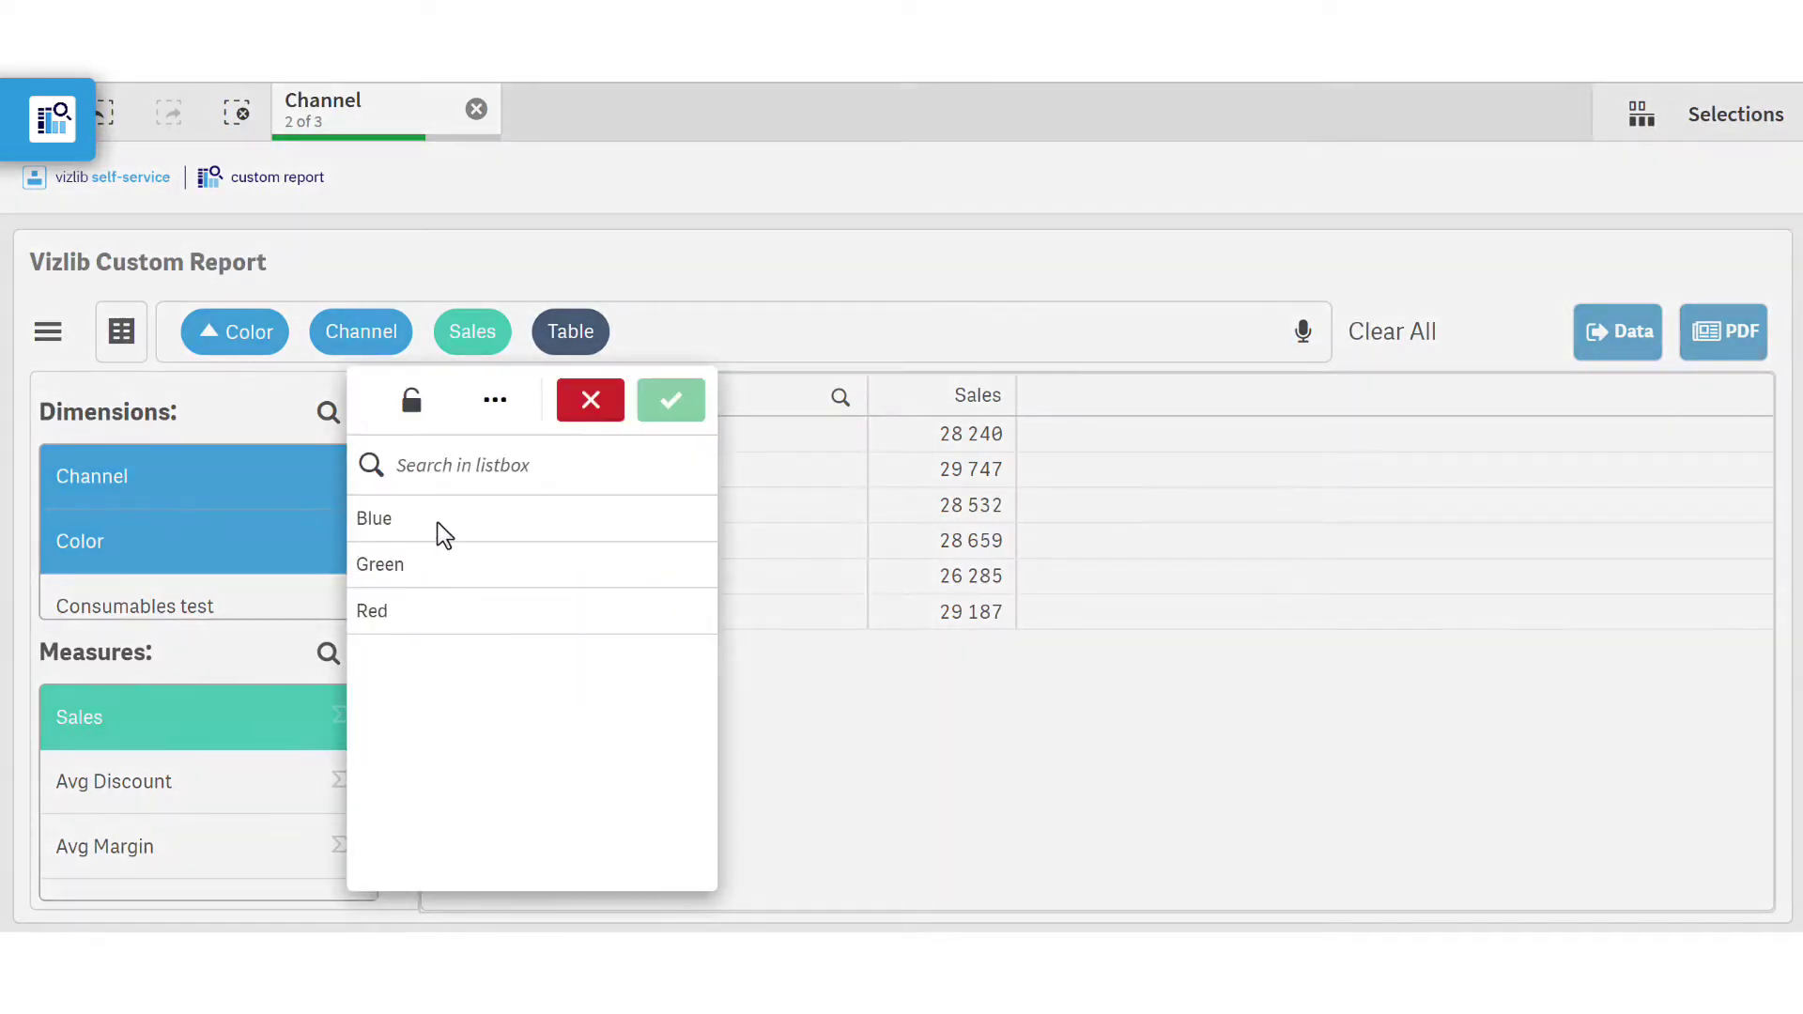
drag(481, 523, 475, 563)
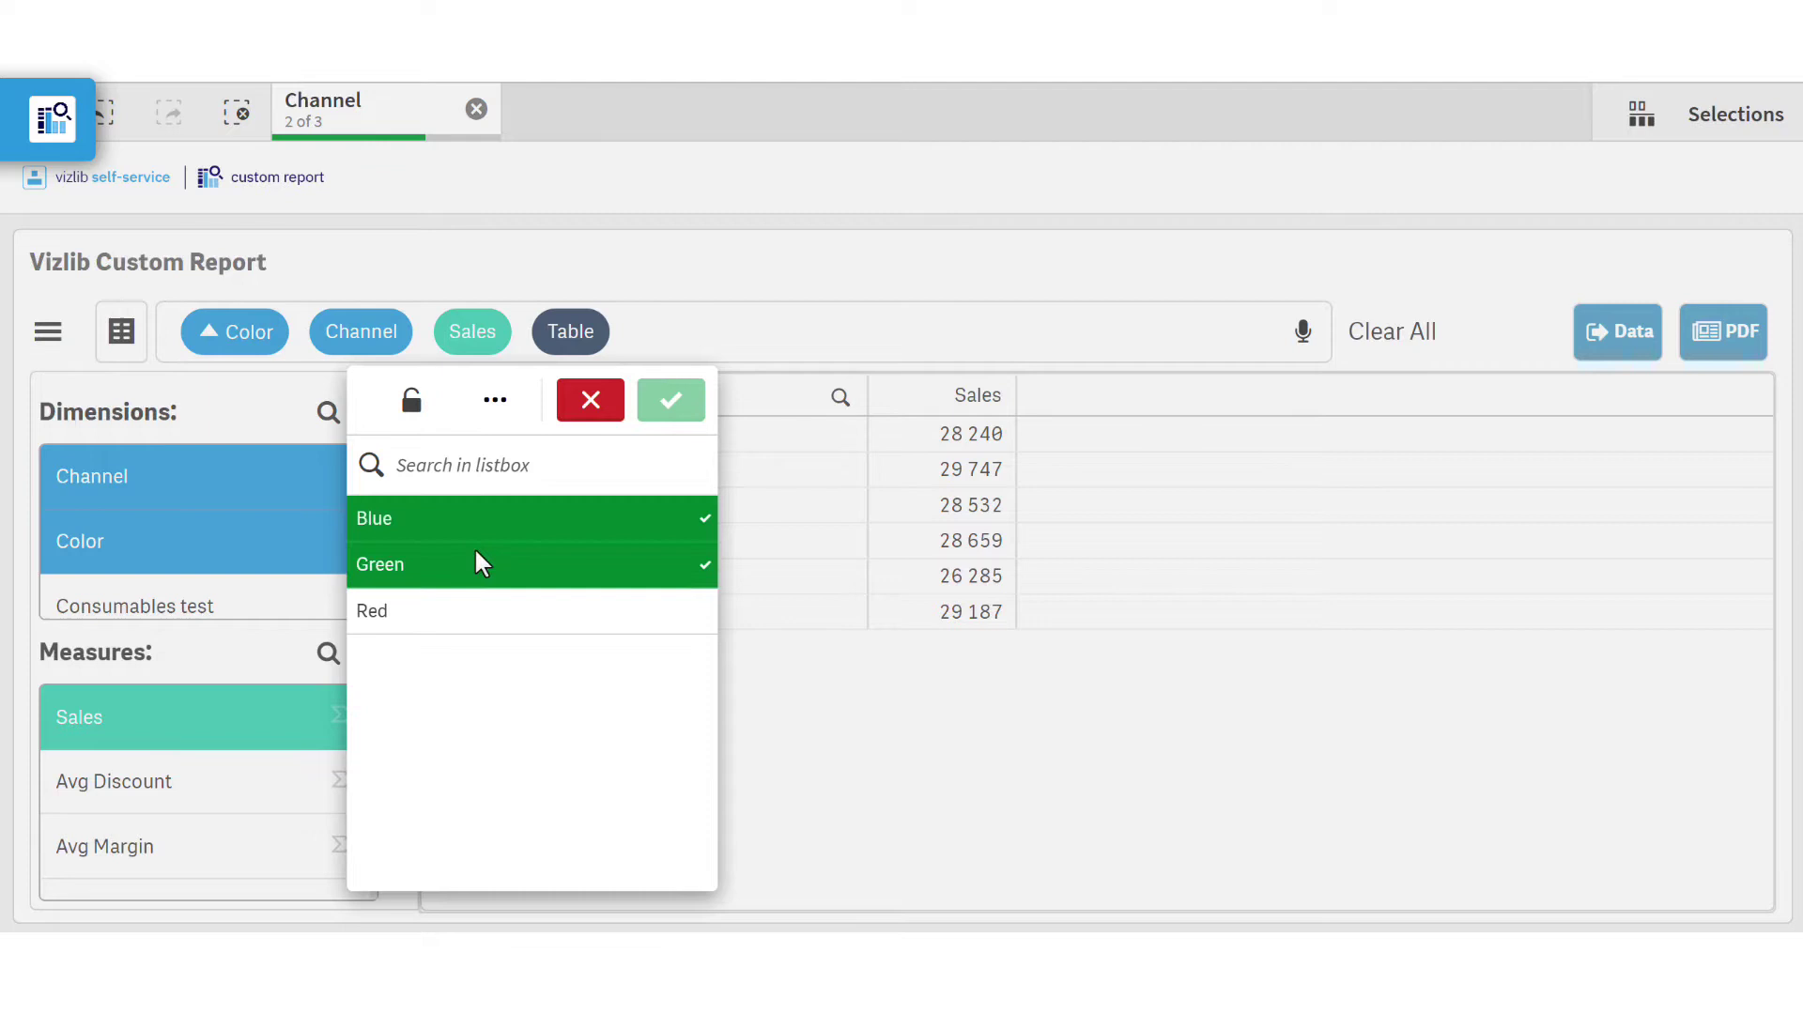
click(495, 403)
click(505, 648)
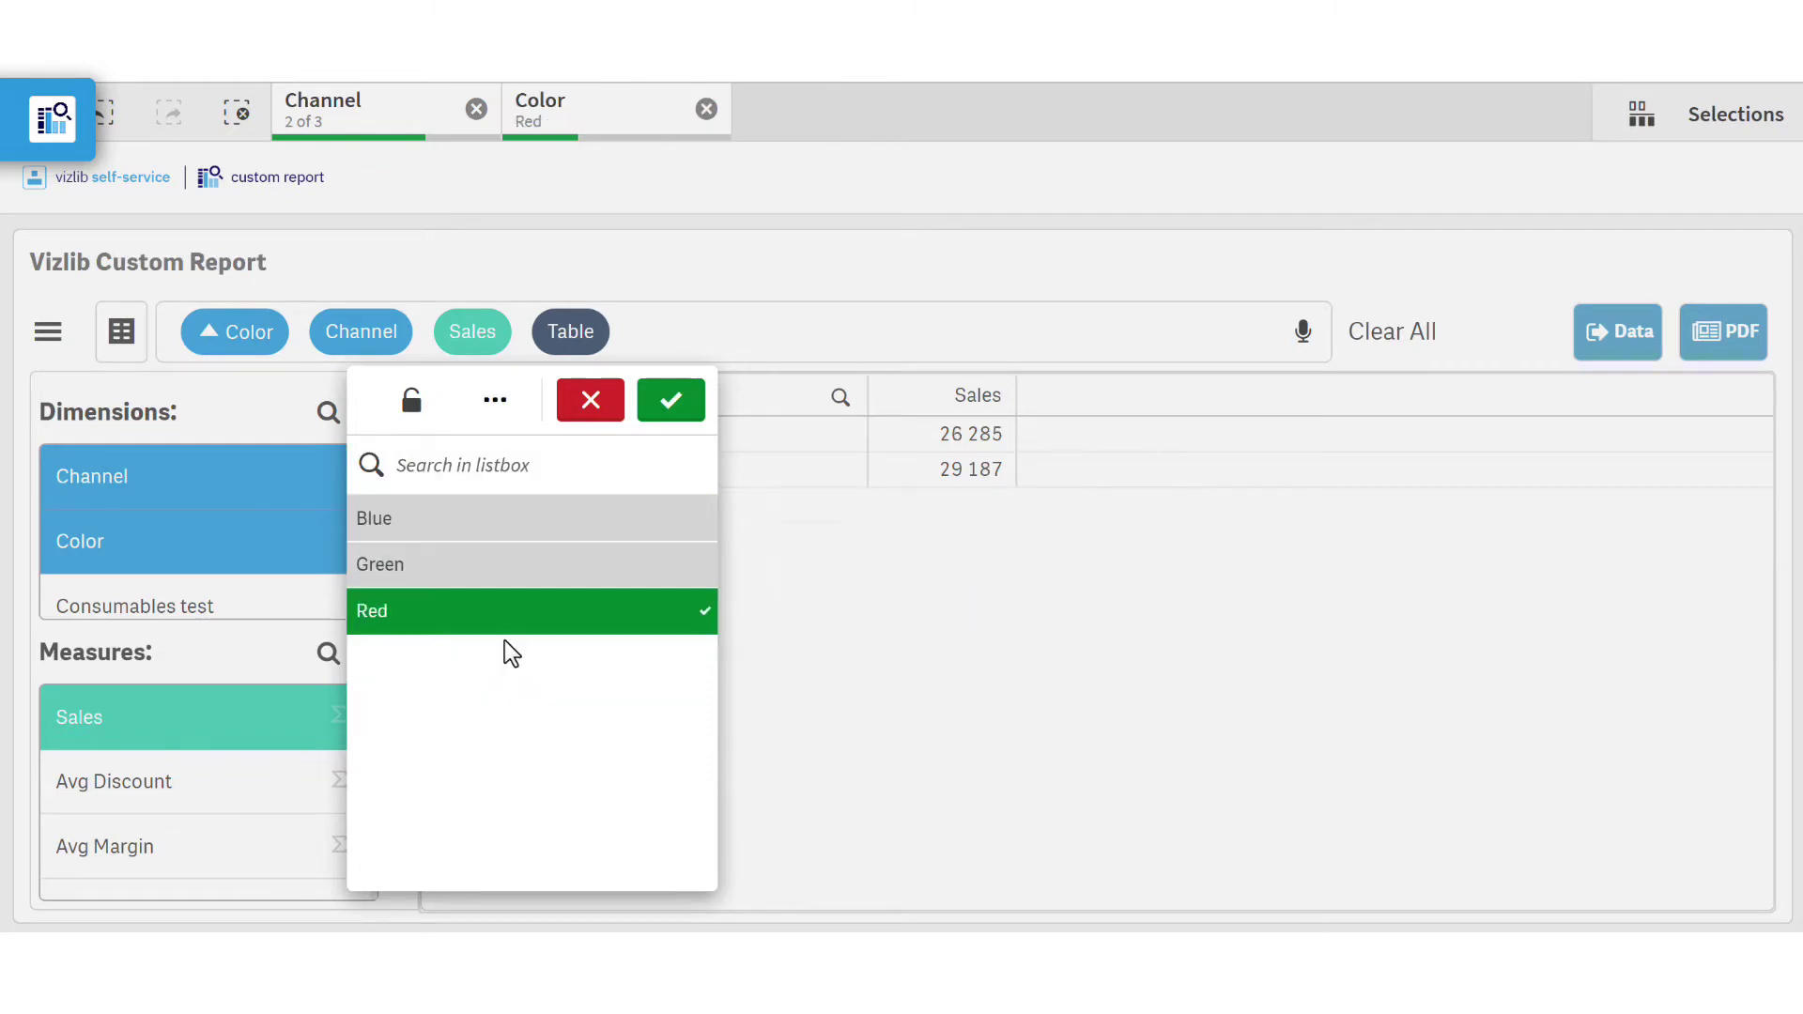
click(668, 406)
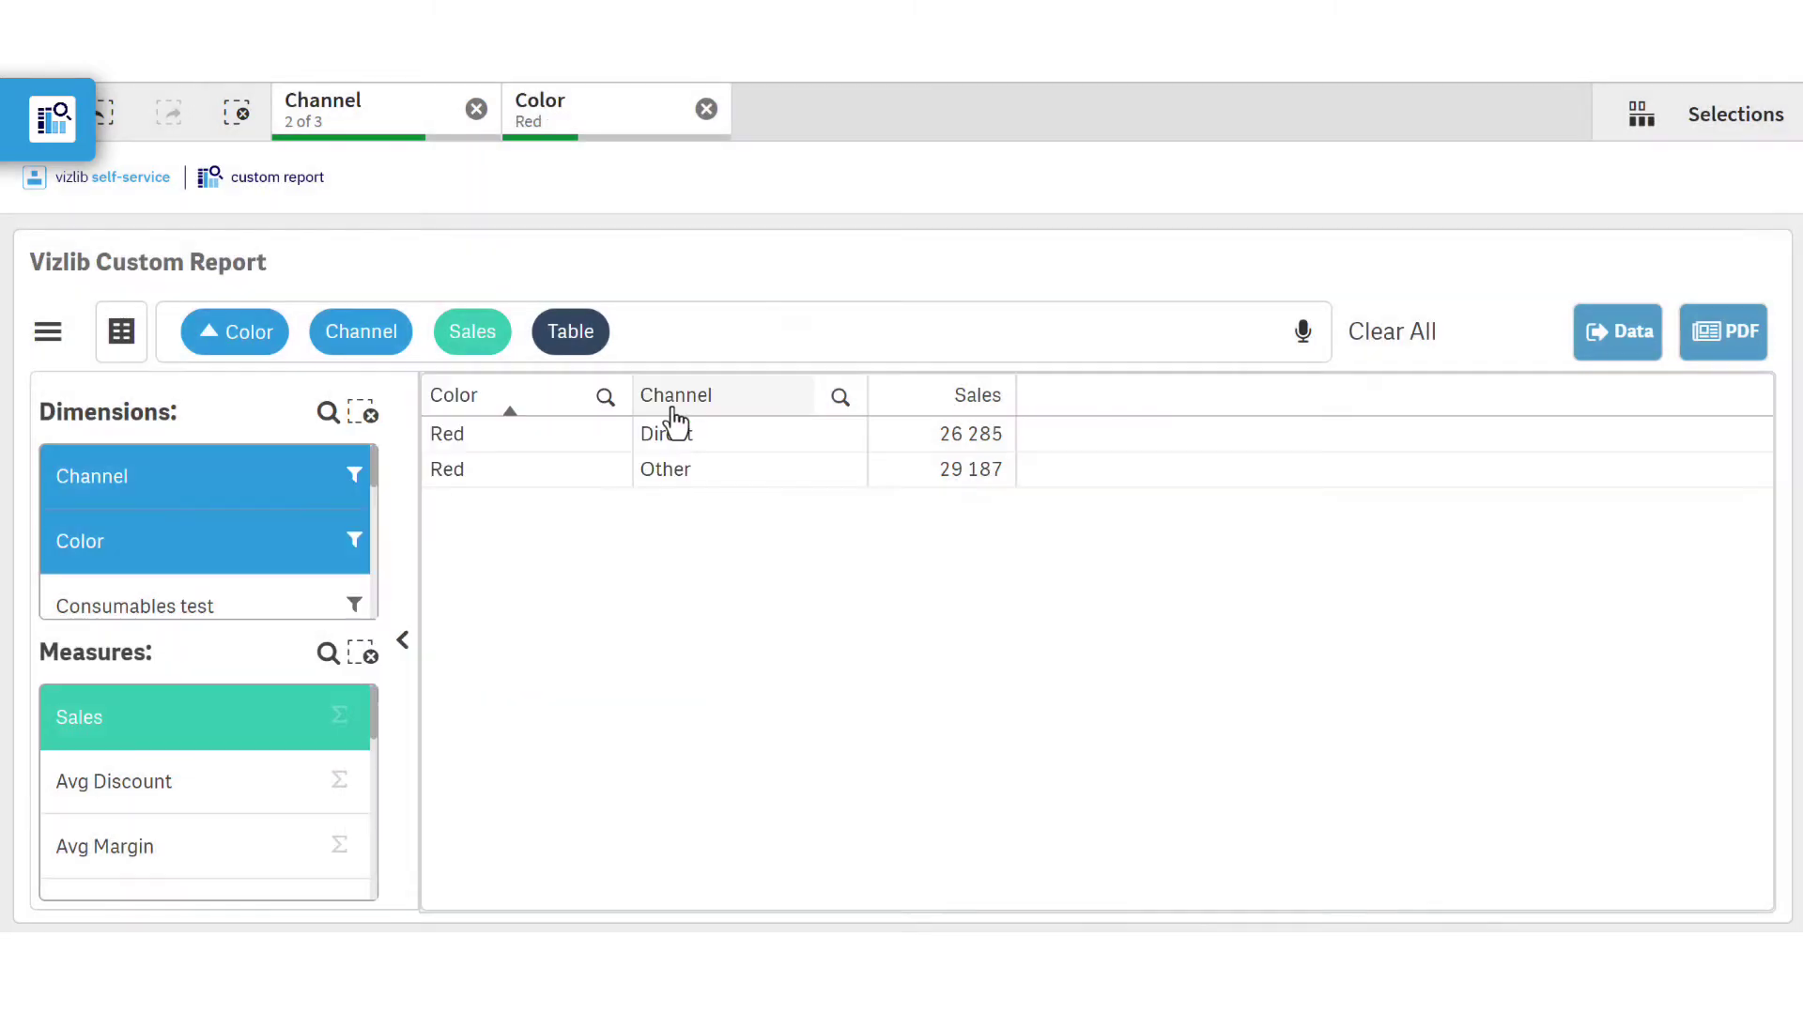
Read the Vizlib Custom Report v6.0.0 release notes, from the version rewrite through the chart auto-selection changes.
click(555, 331)
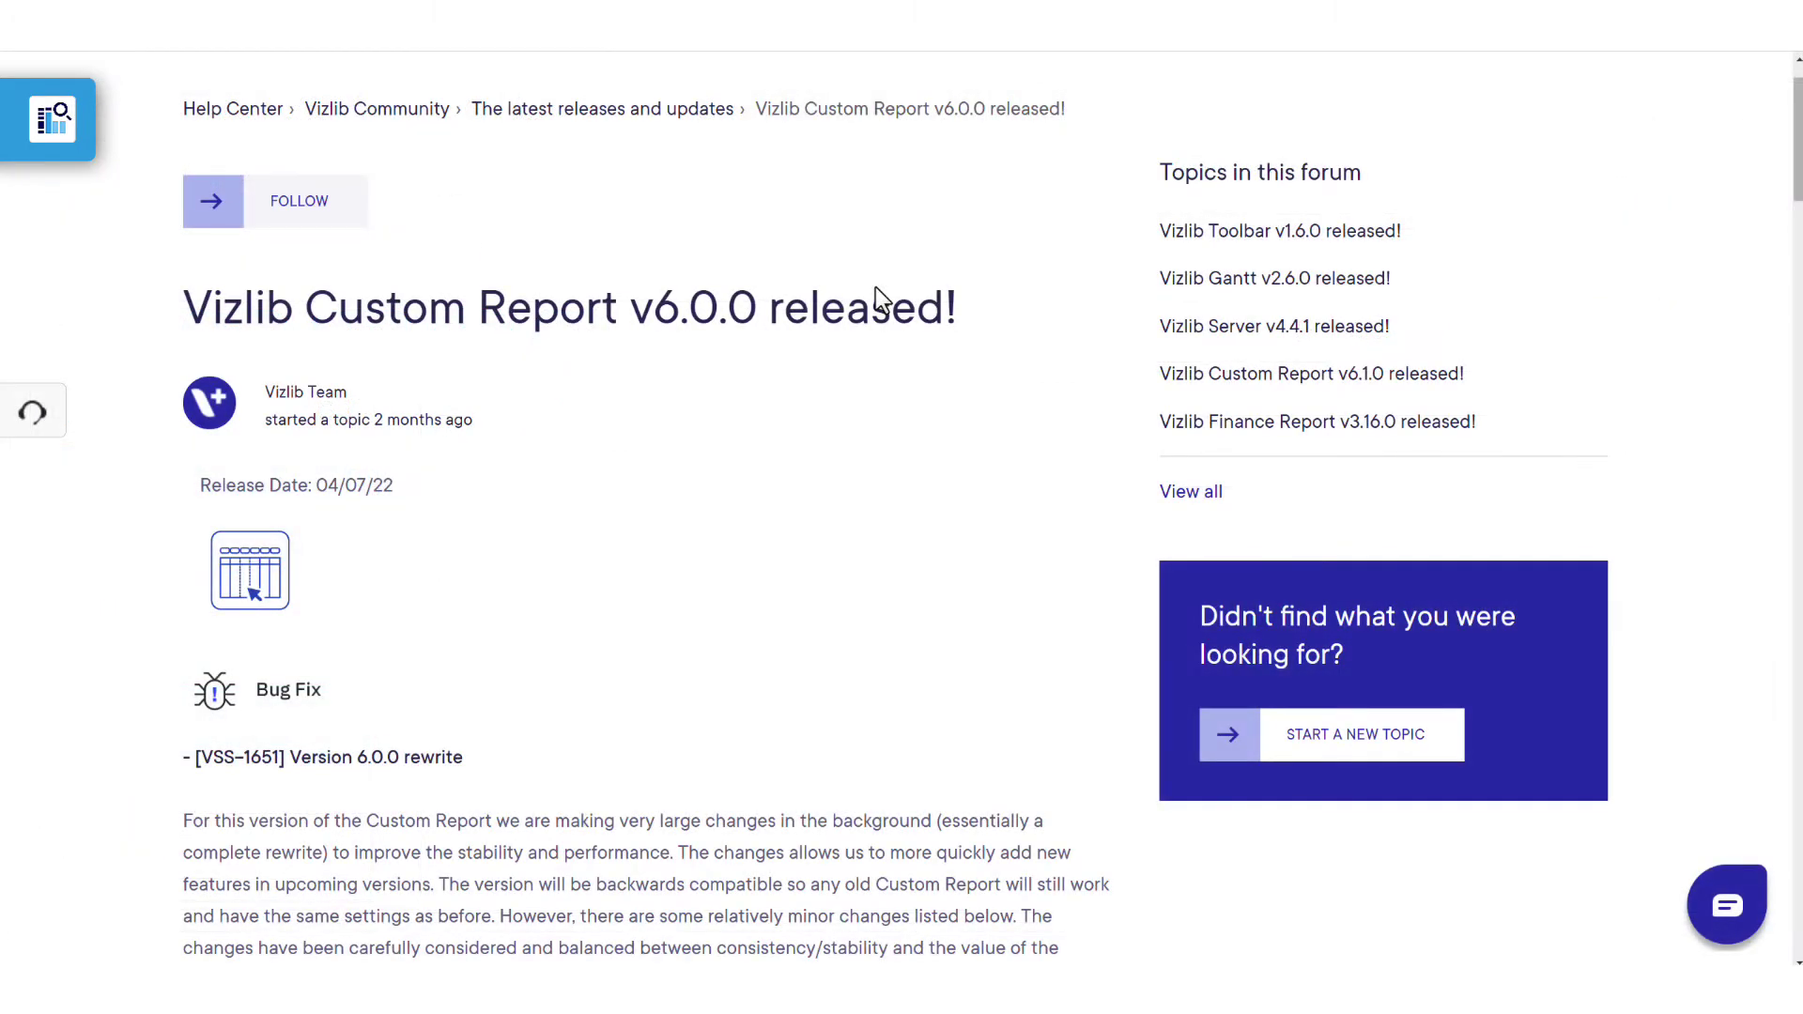
scroll(875, 287, down, 6)
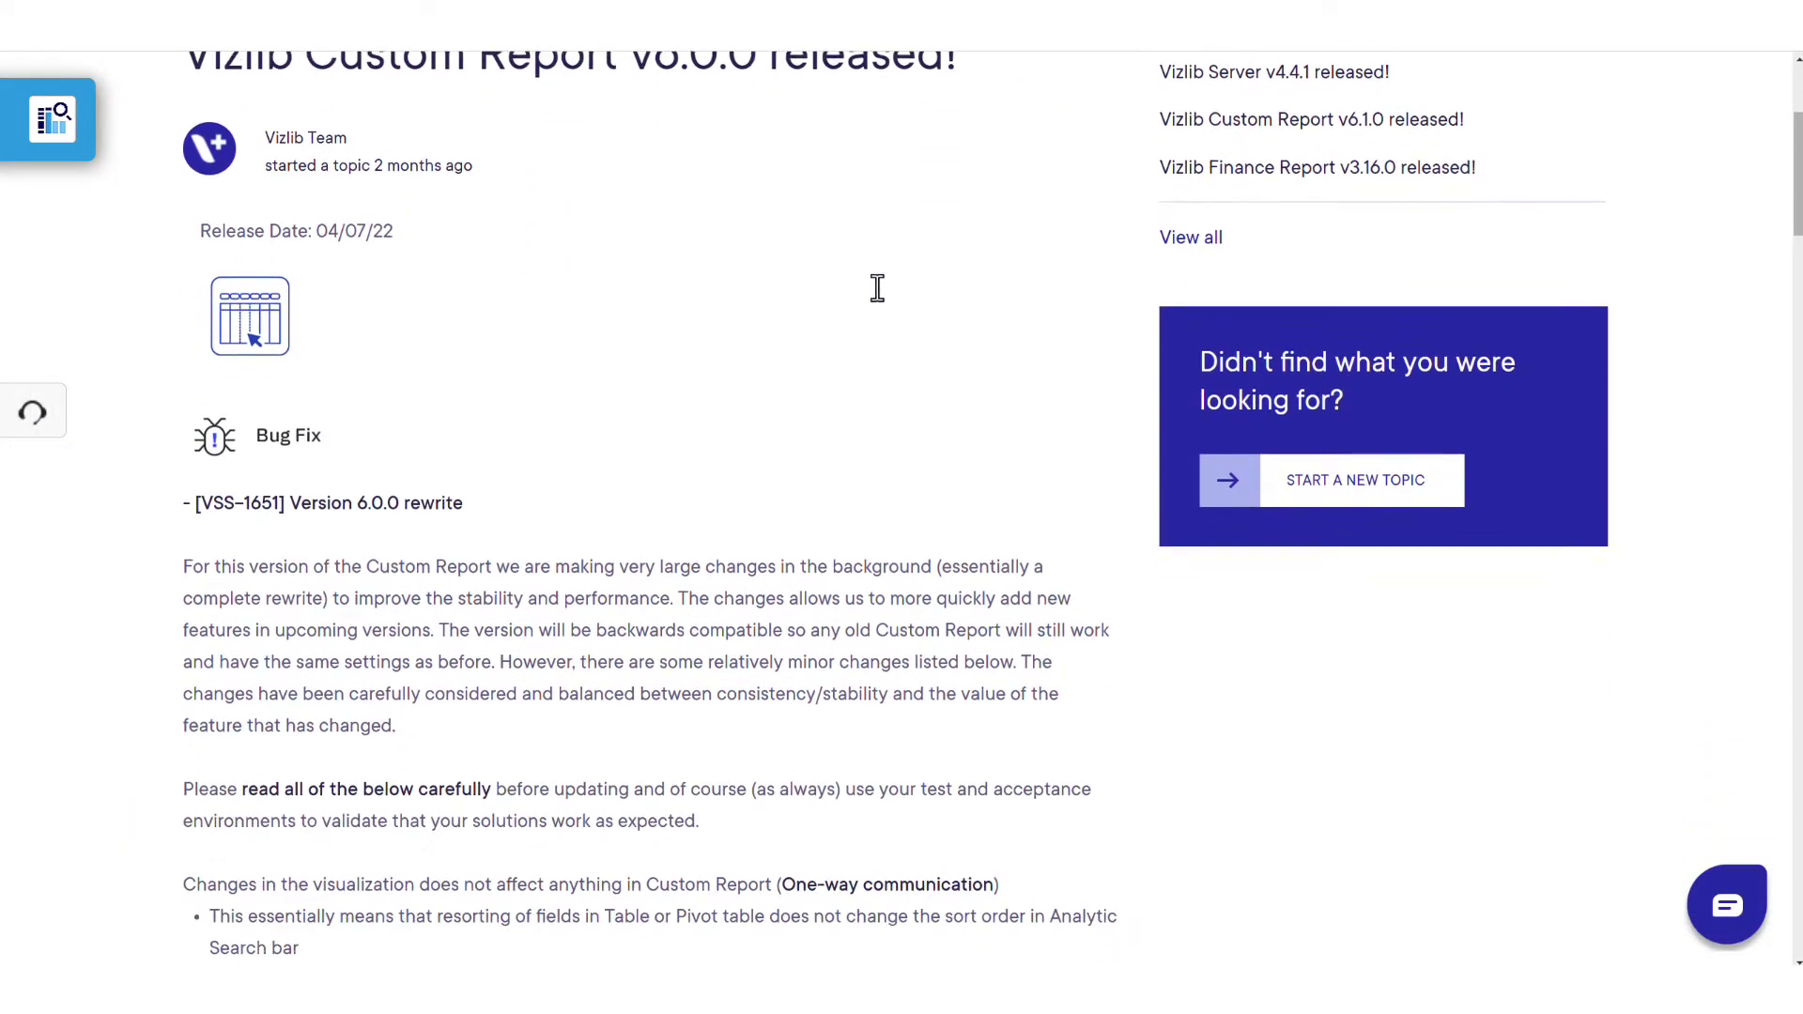
scroll(876, 290, down, 8)
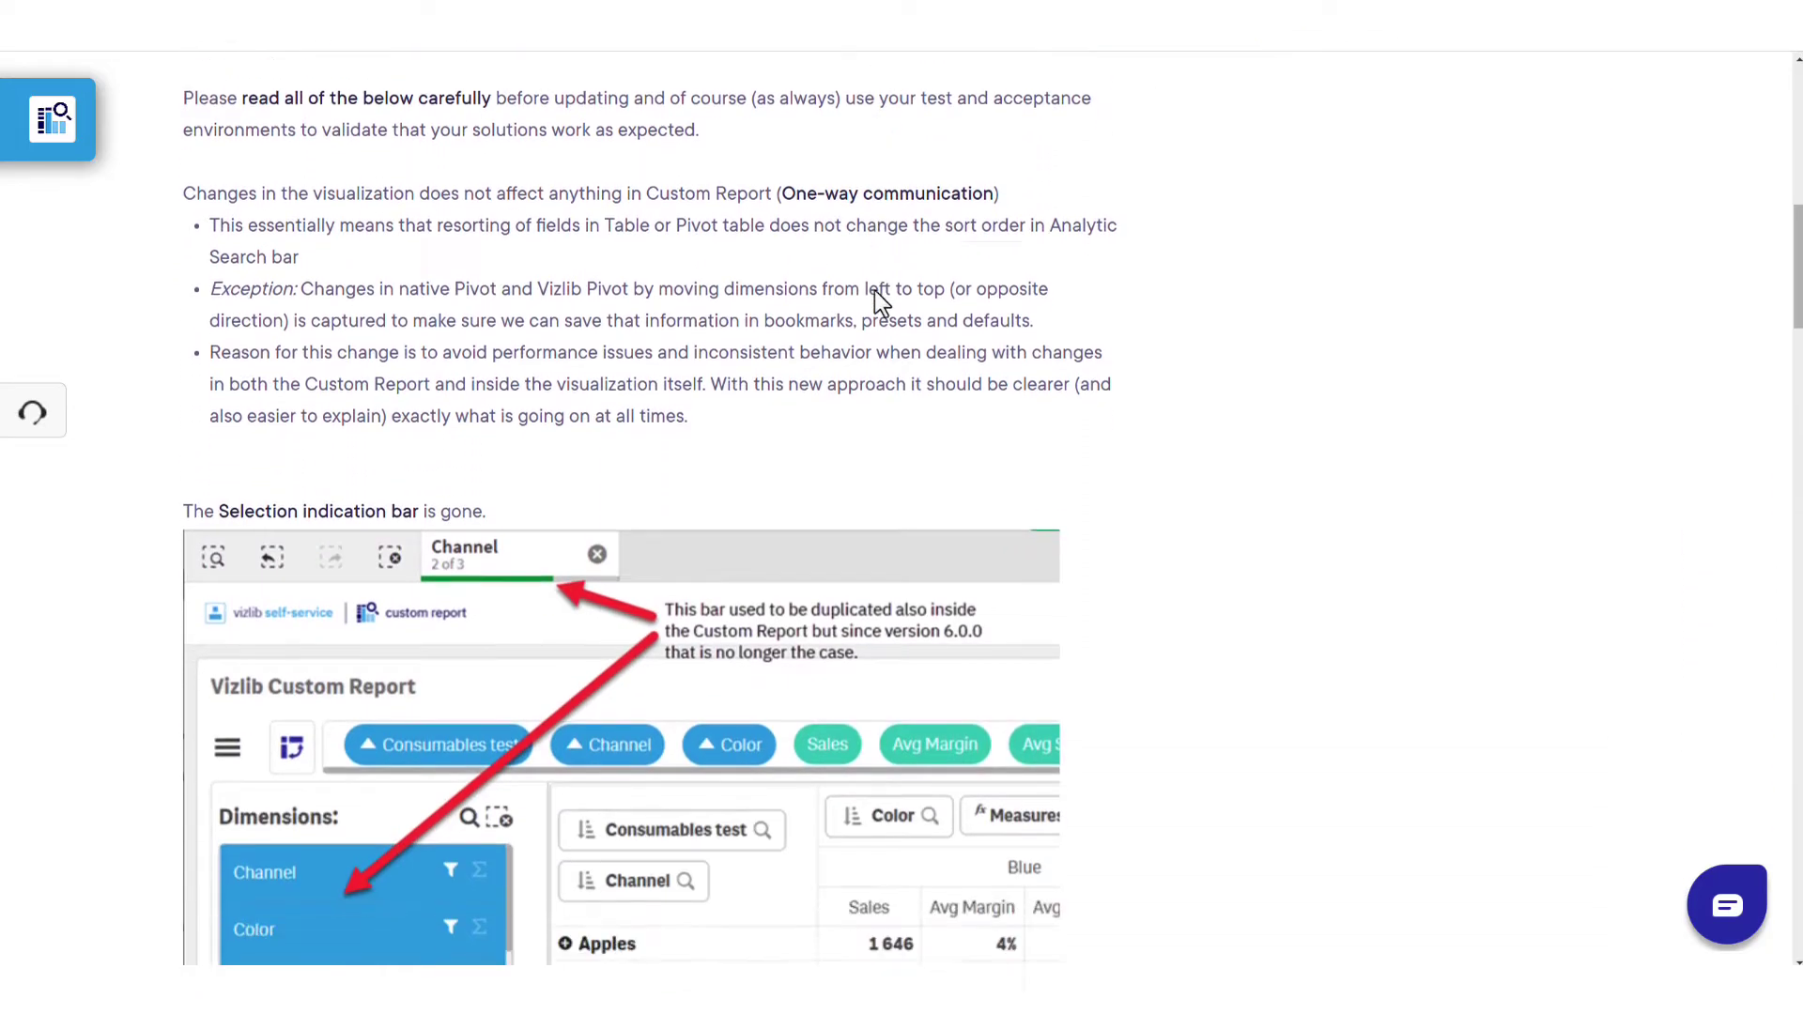
scroll(875, 291, down, 6)
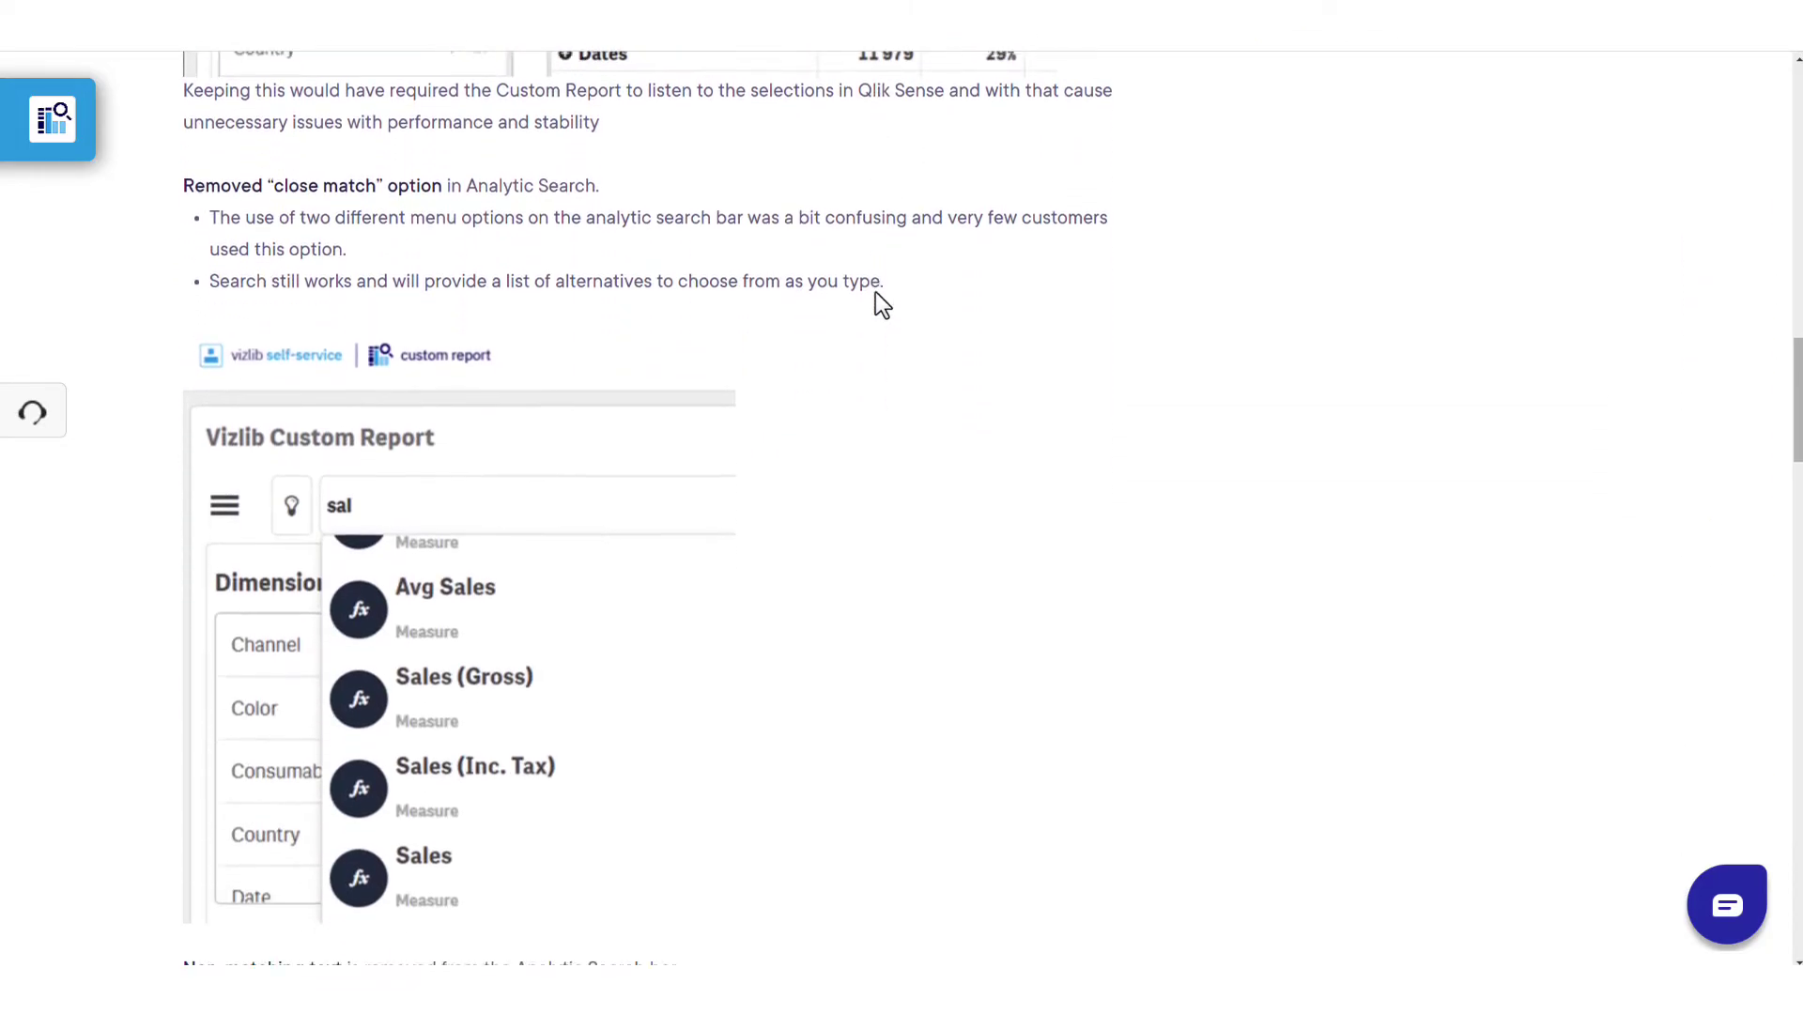
scroll(875, 293, down, 8)
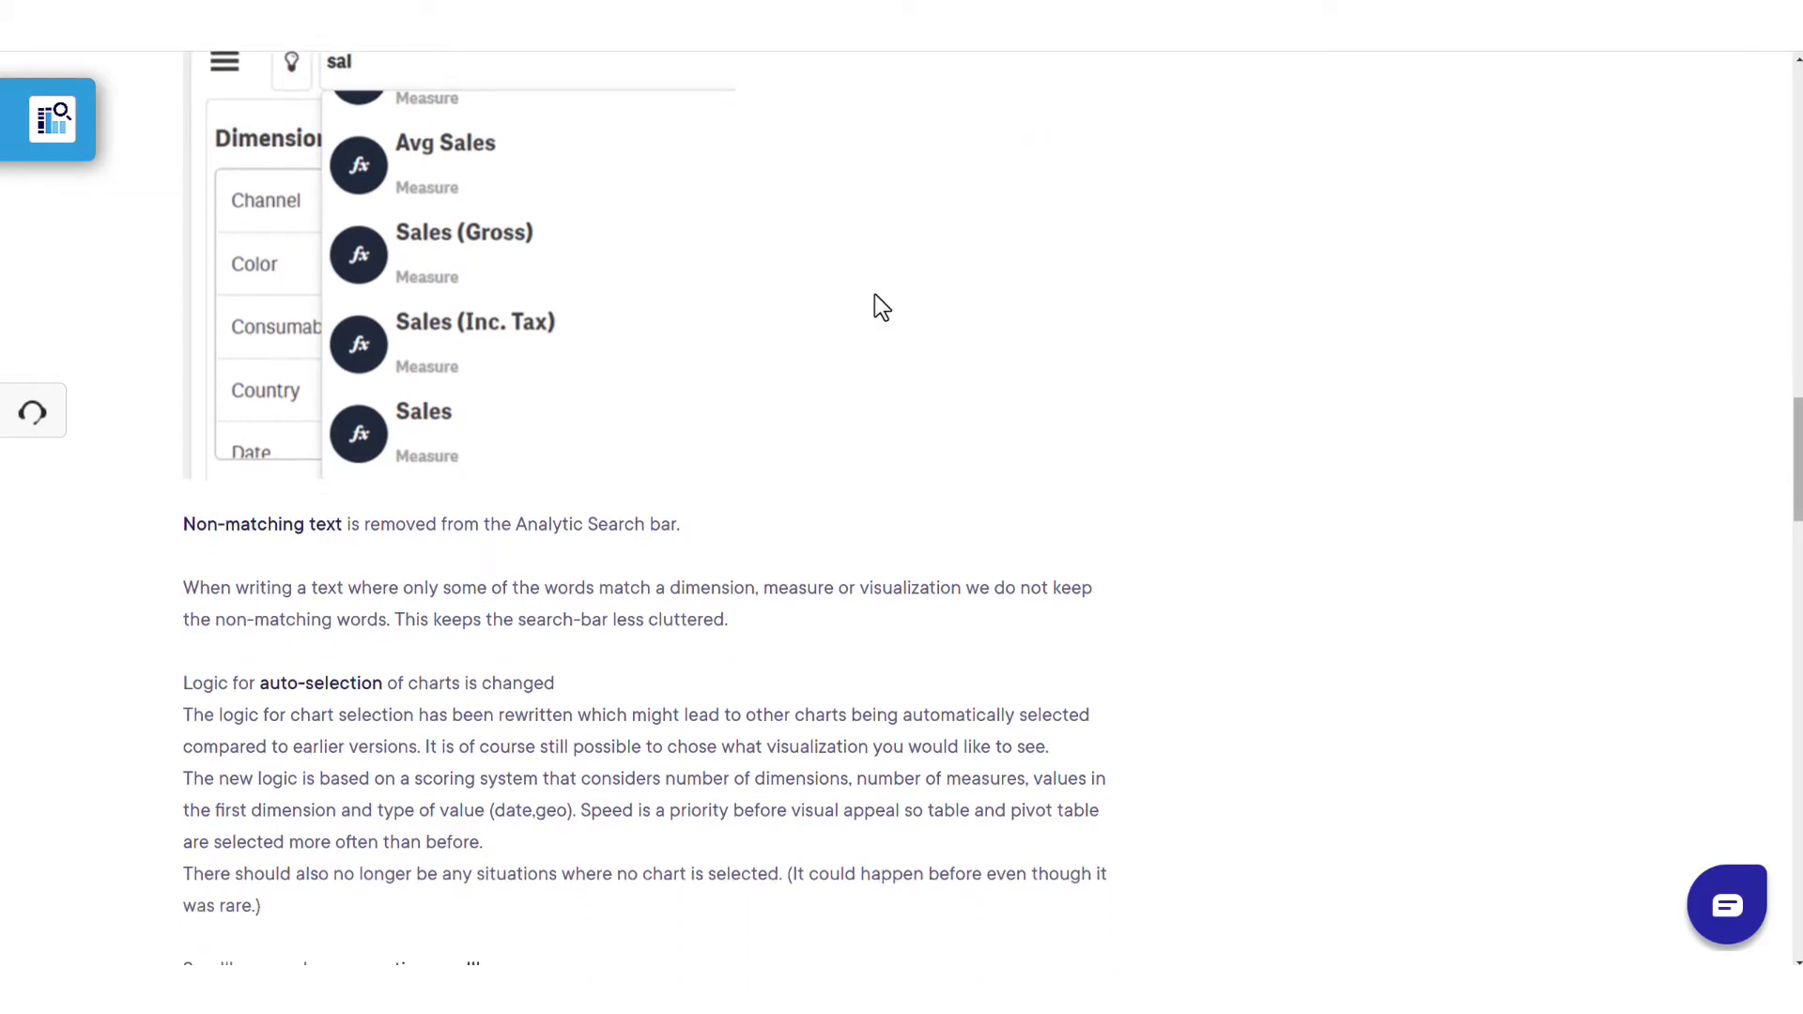
scroll(878, 307, down, 2)
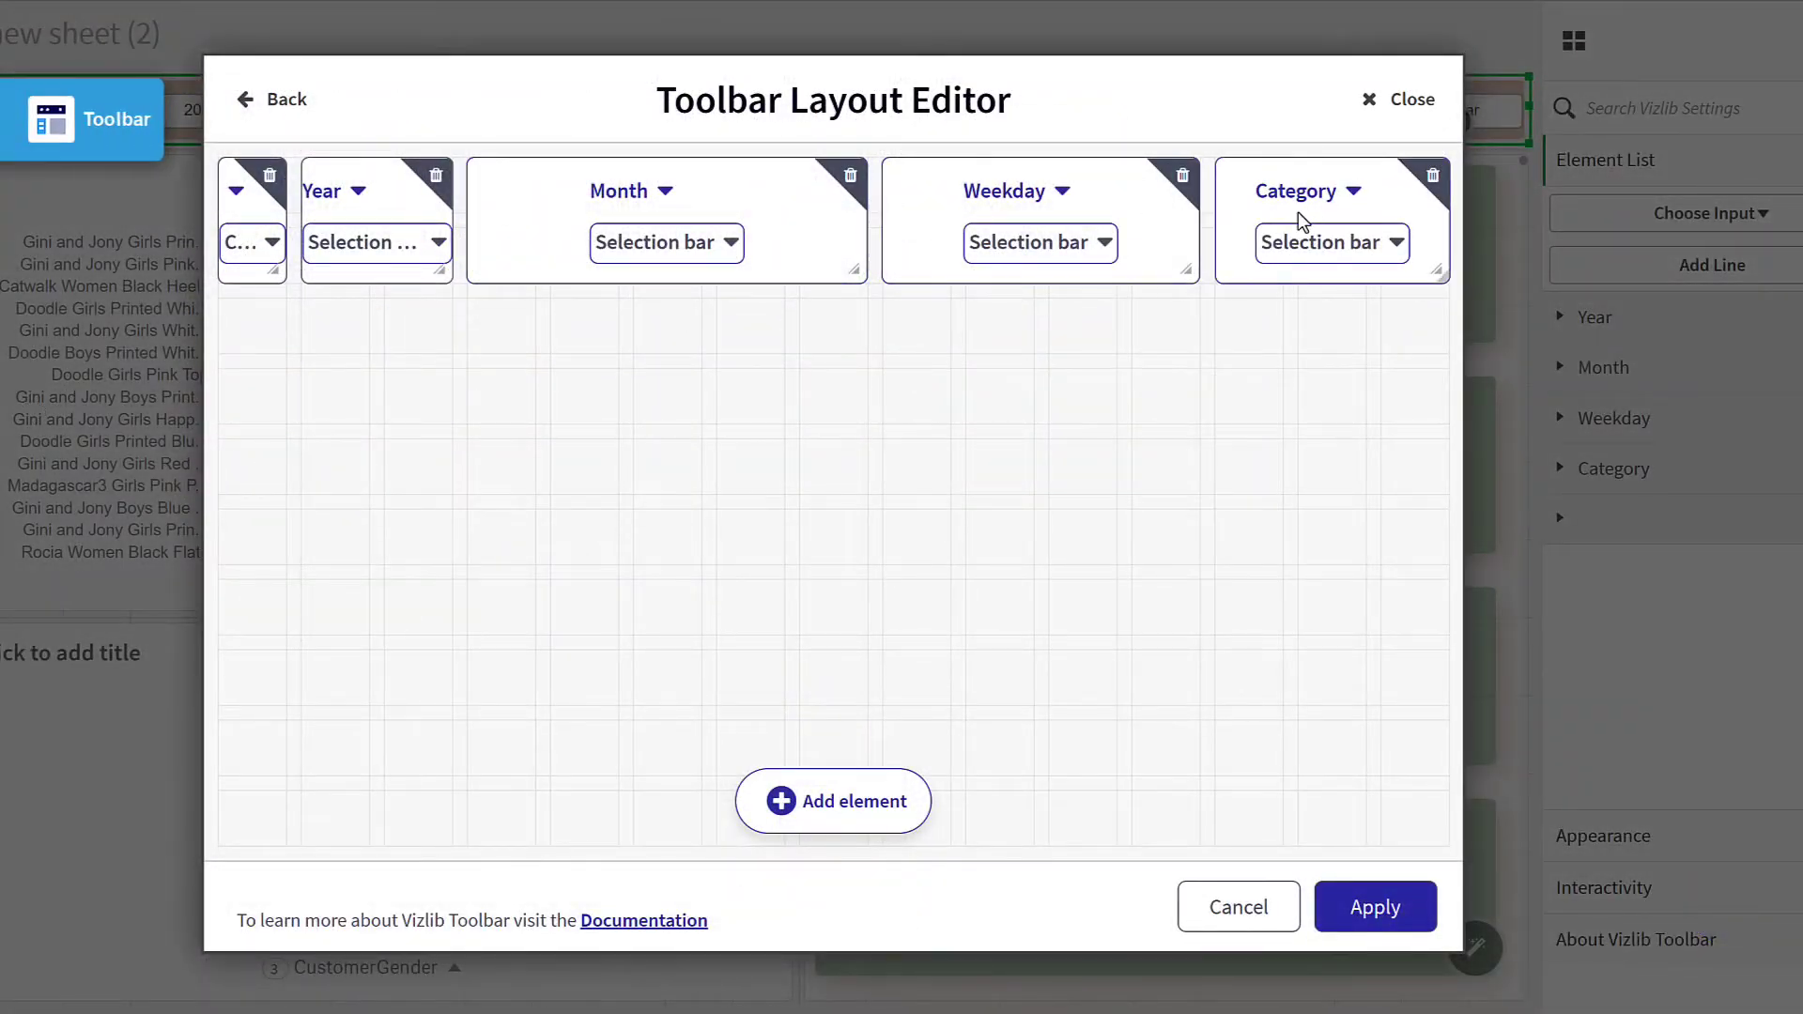
Duplicate the Category element three times in the Toolbar Layout Editor and apply the layout.
right_click(1300, 233)
click(1324, 271)
right_click(1291, 234)
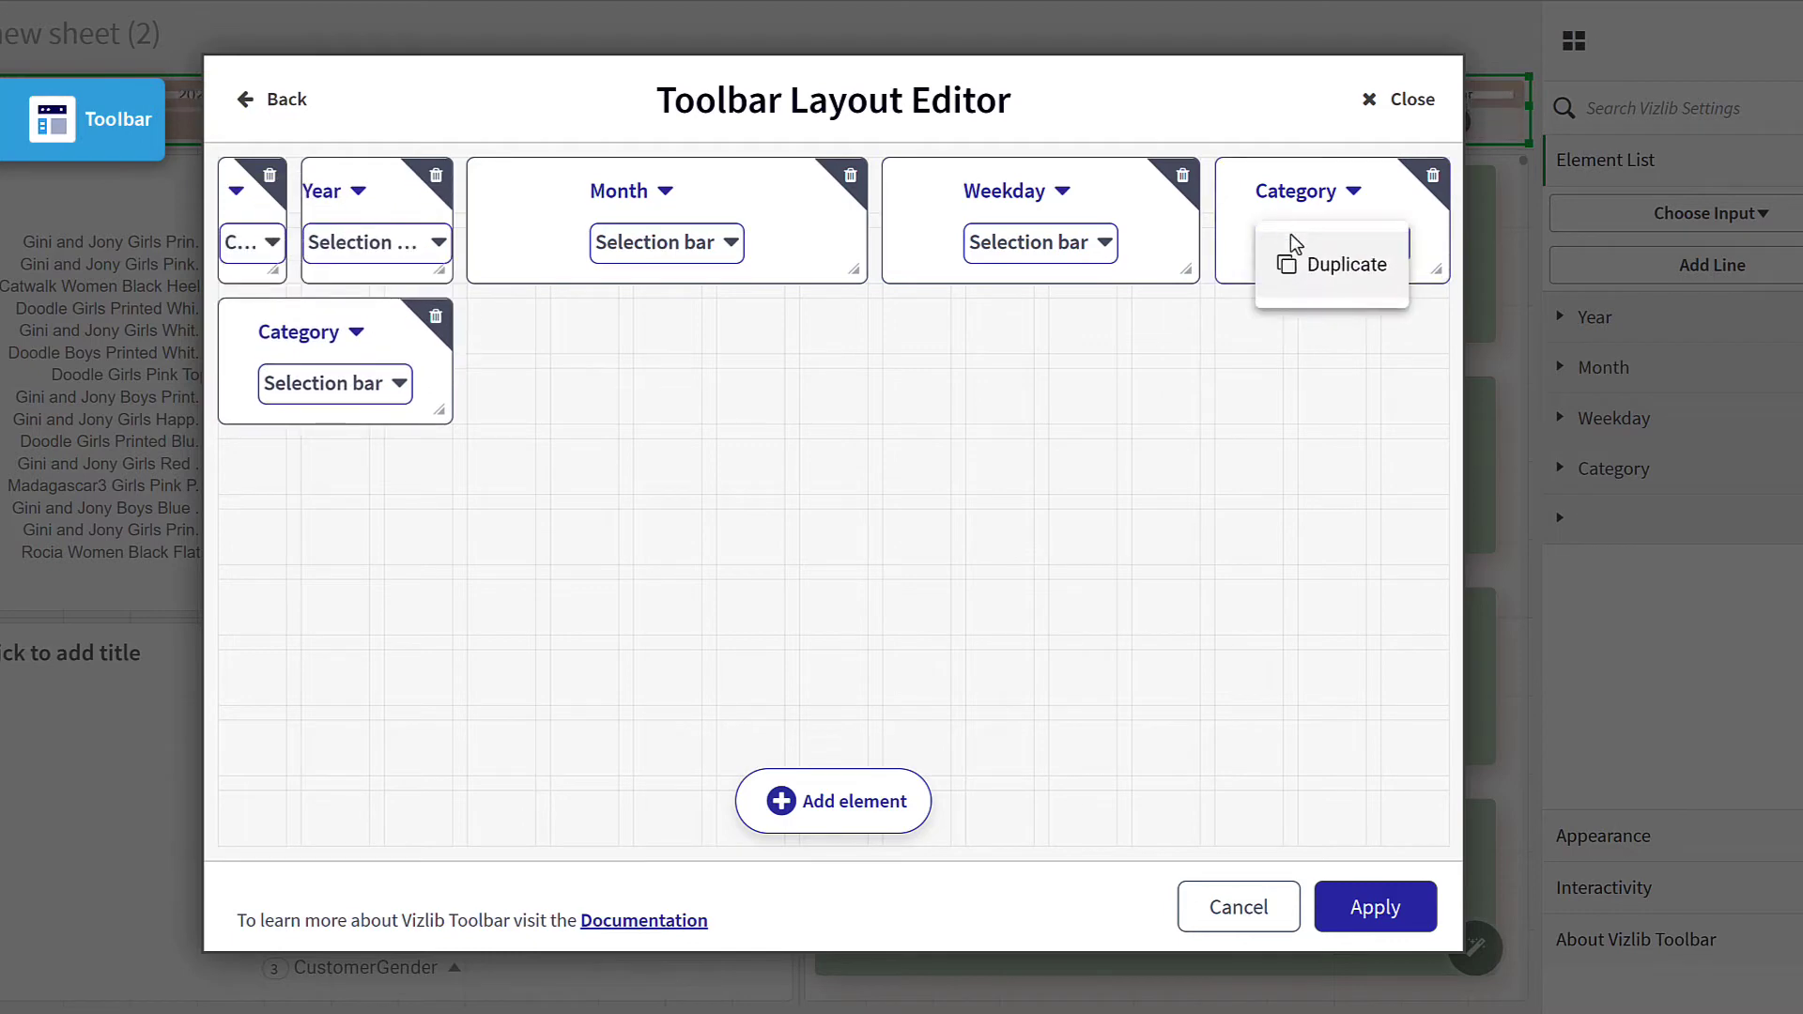
click(1313, 266)
right_click(1310, 228)
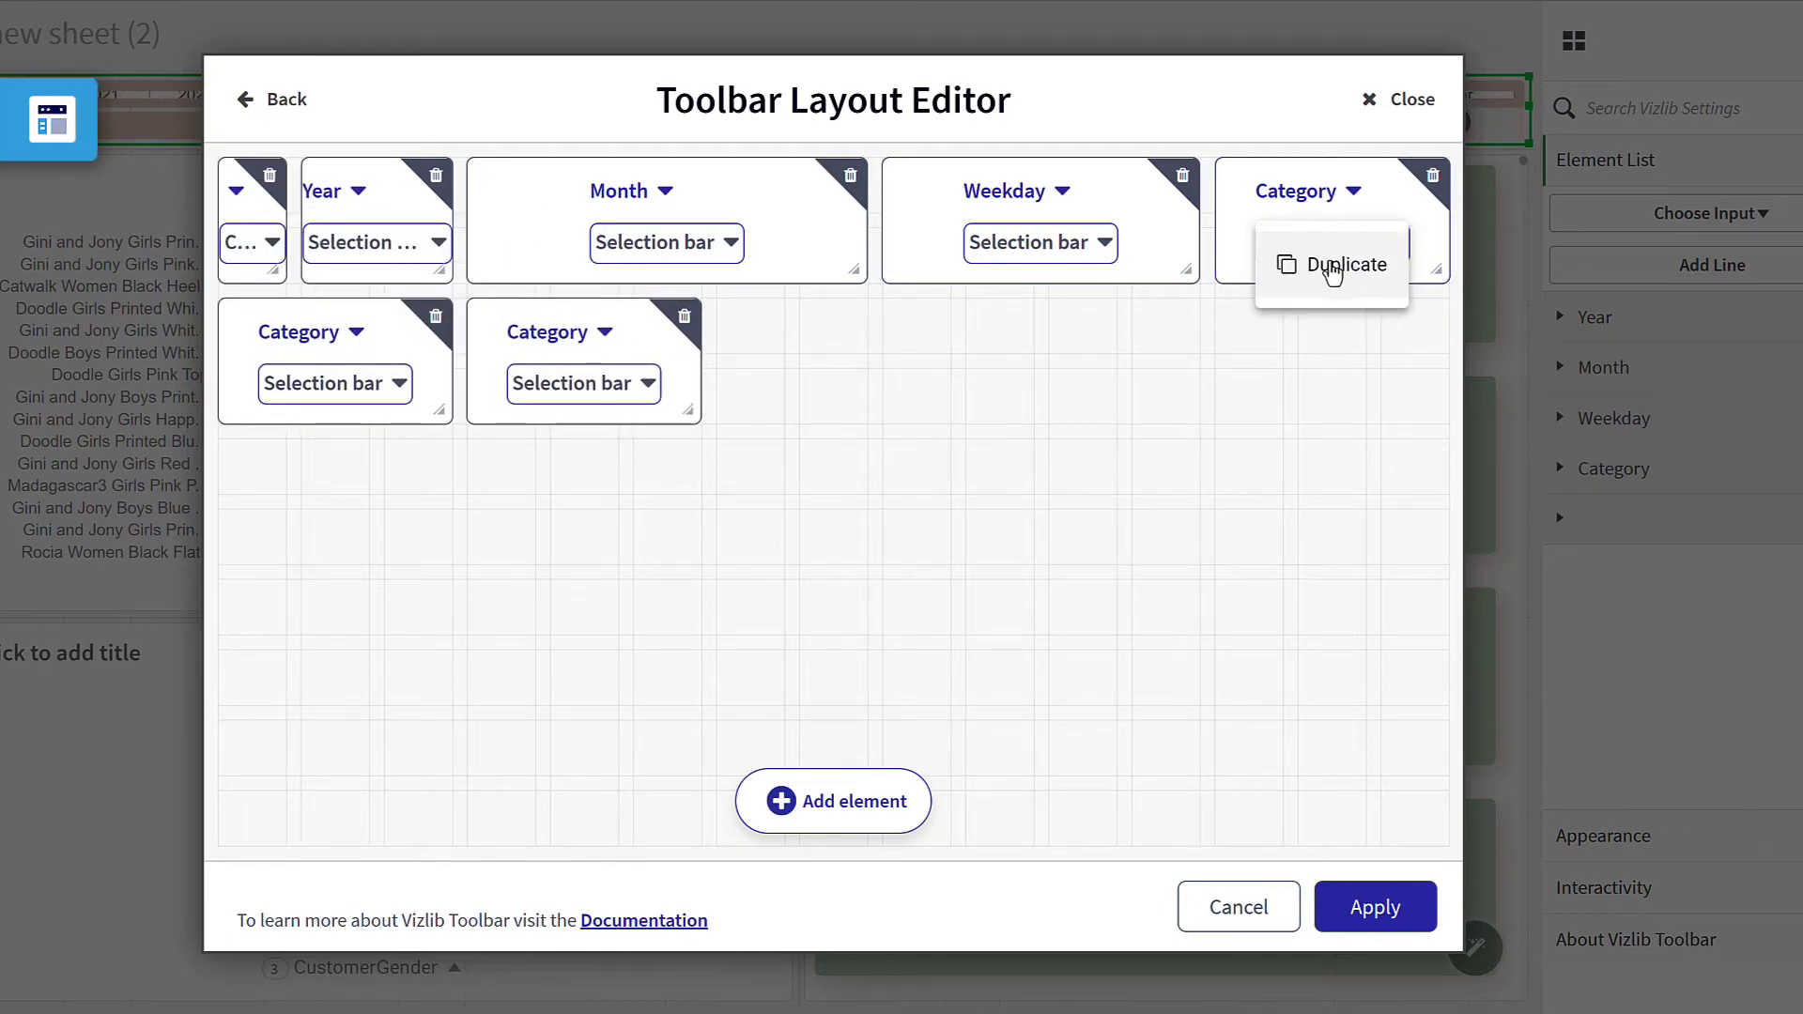
click(1325, 267)
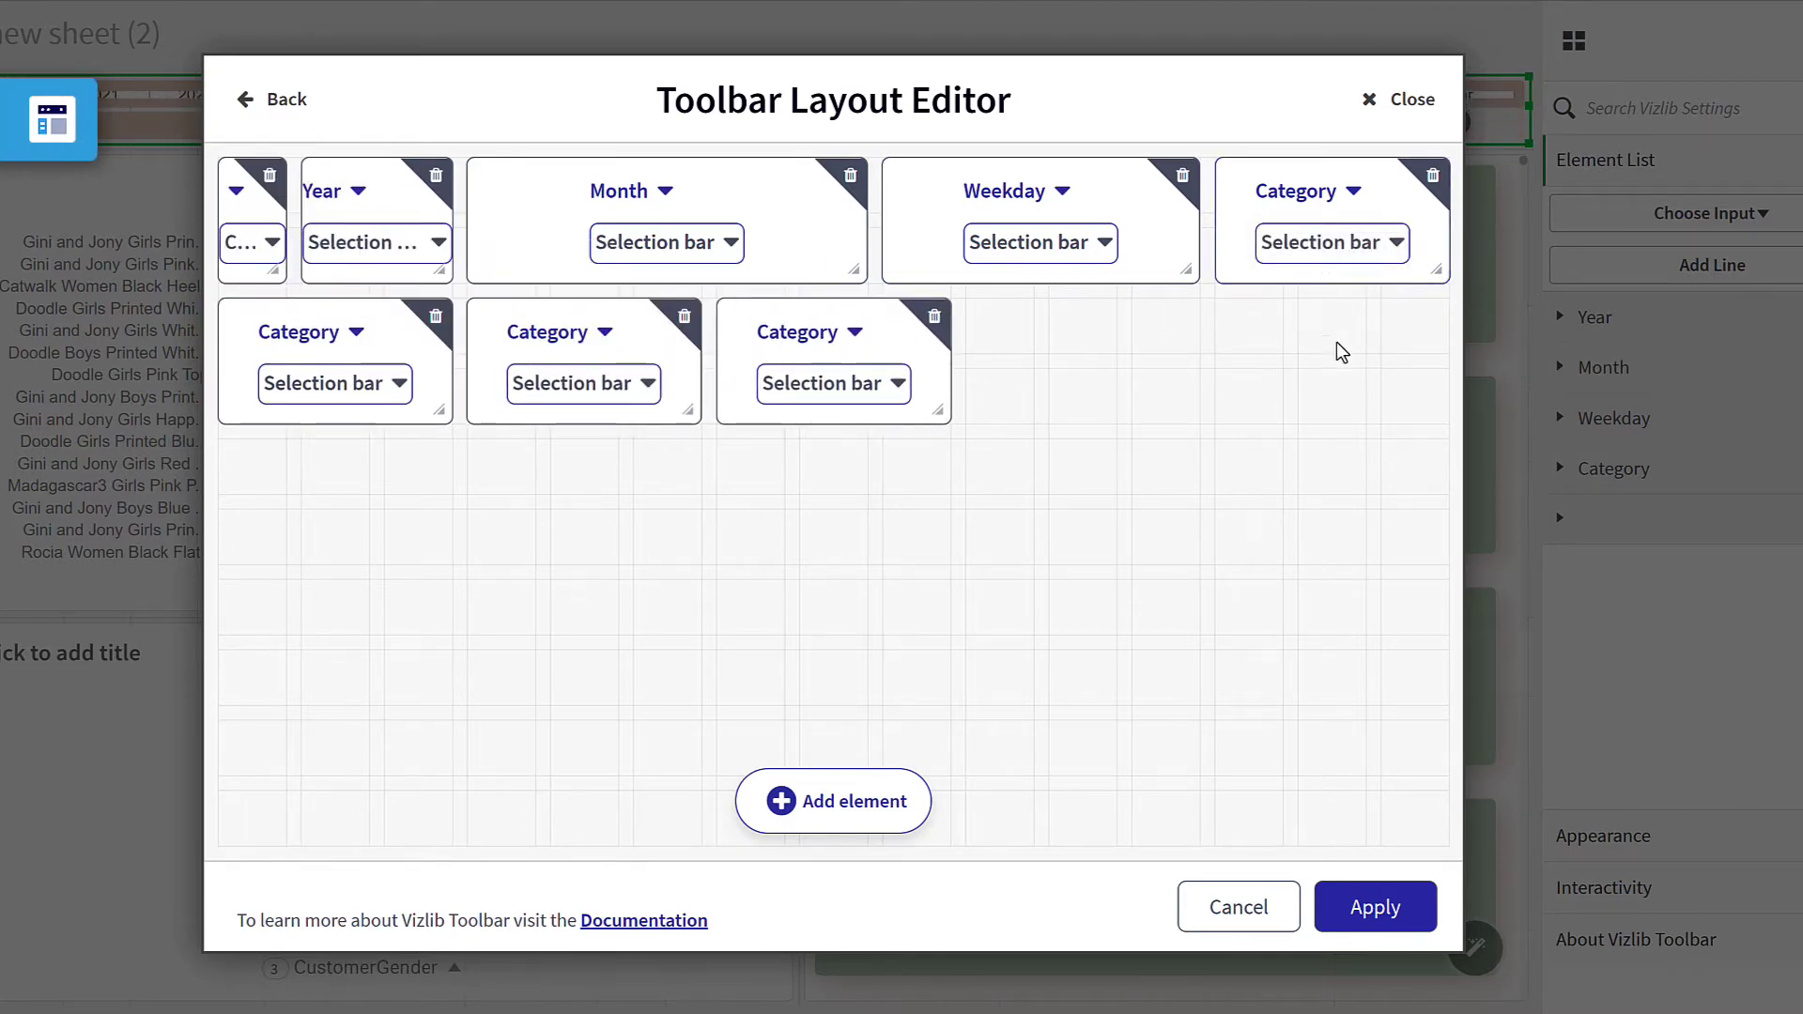
click(1386, 922)
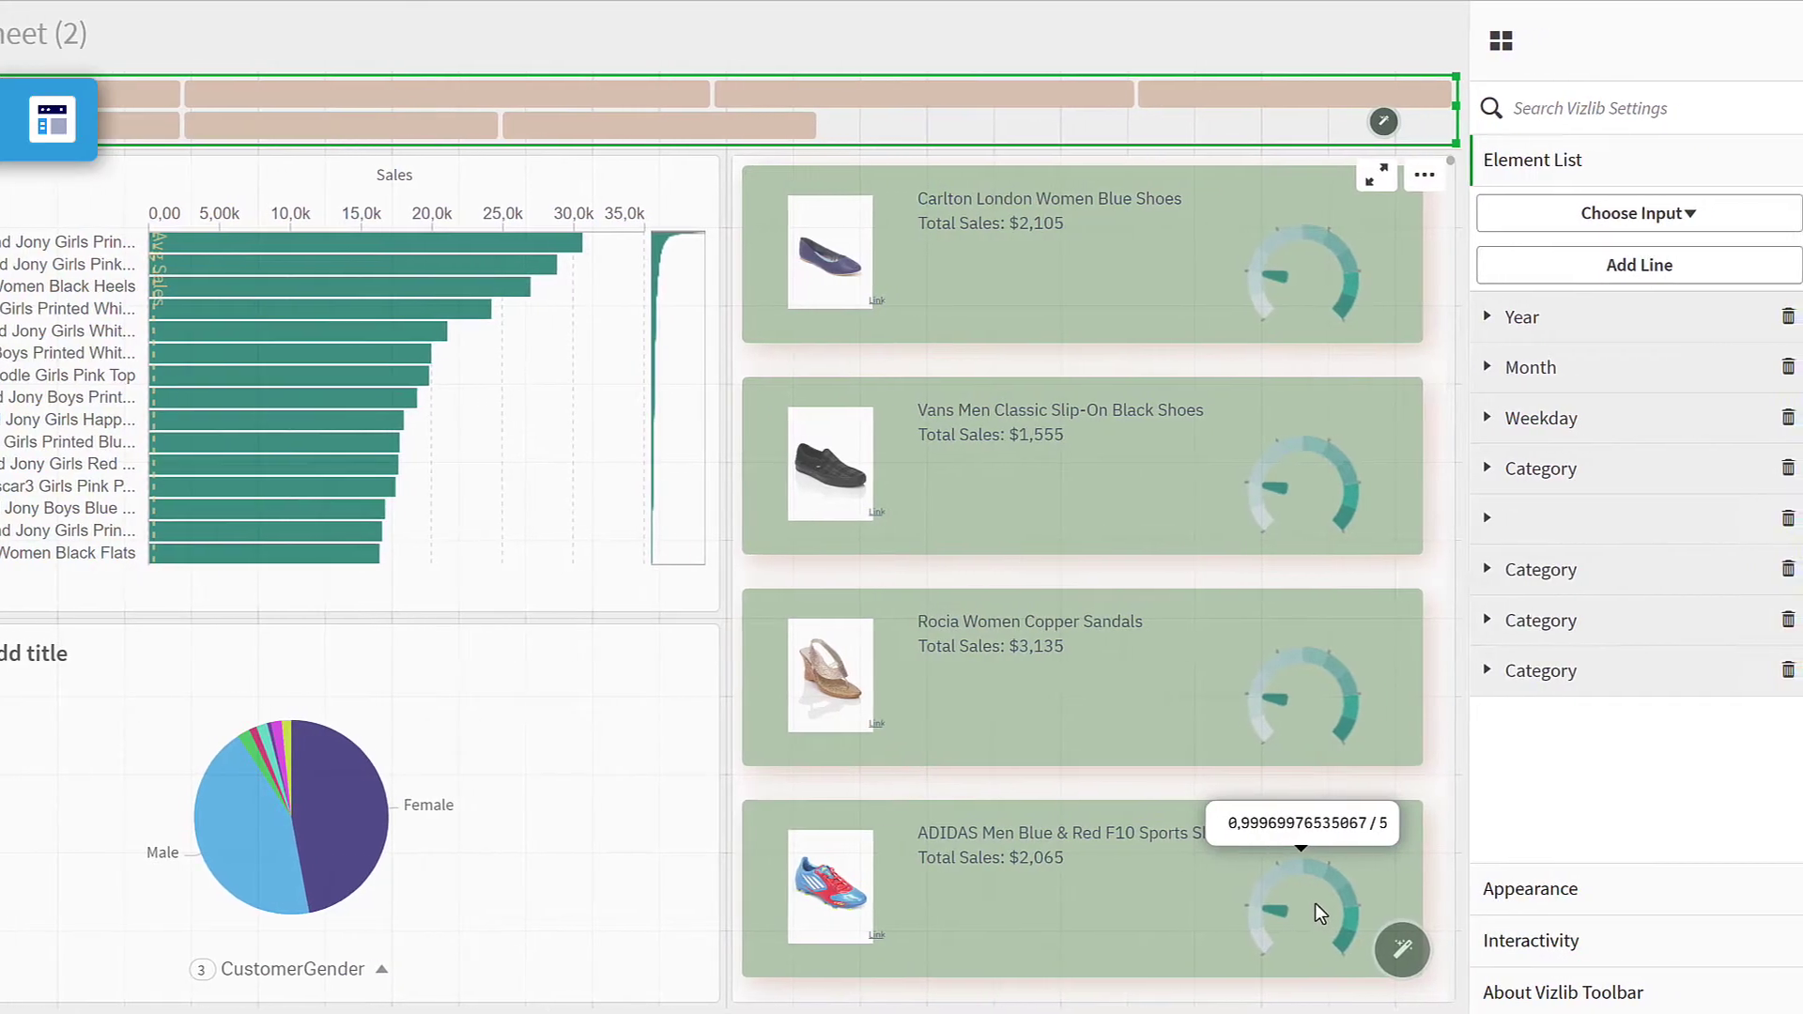
Set the toolbar elements' top padding to 8 px and bottom padding to 7 px in the layout settings.
click(1608, 877)
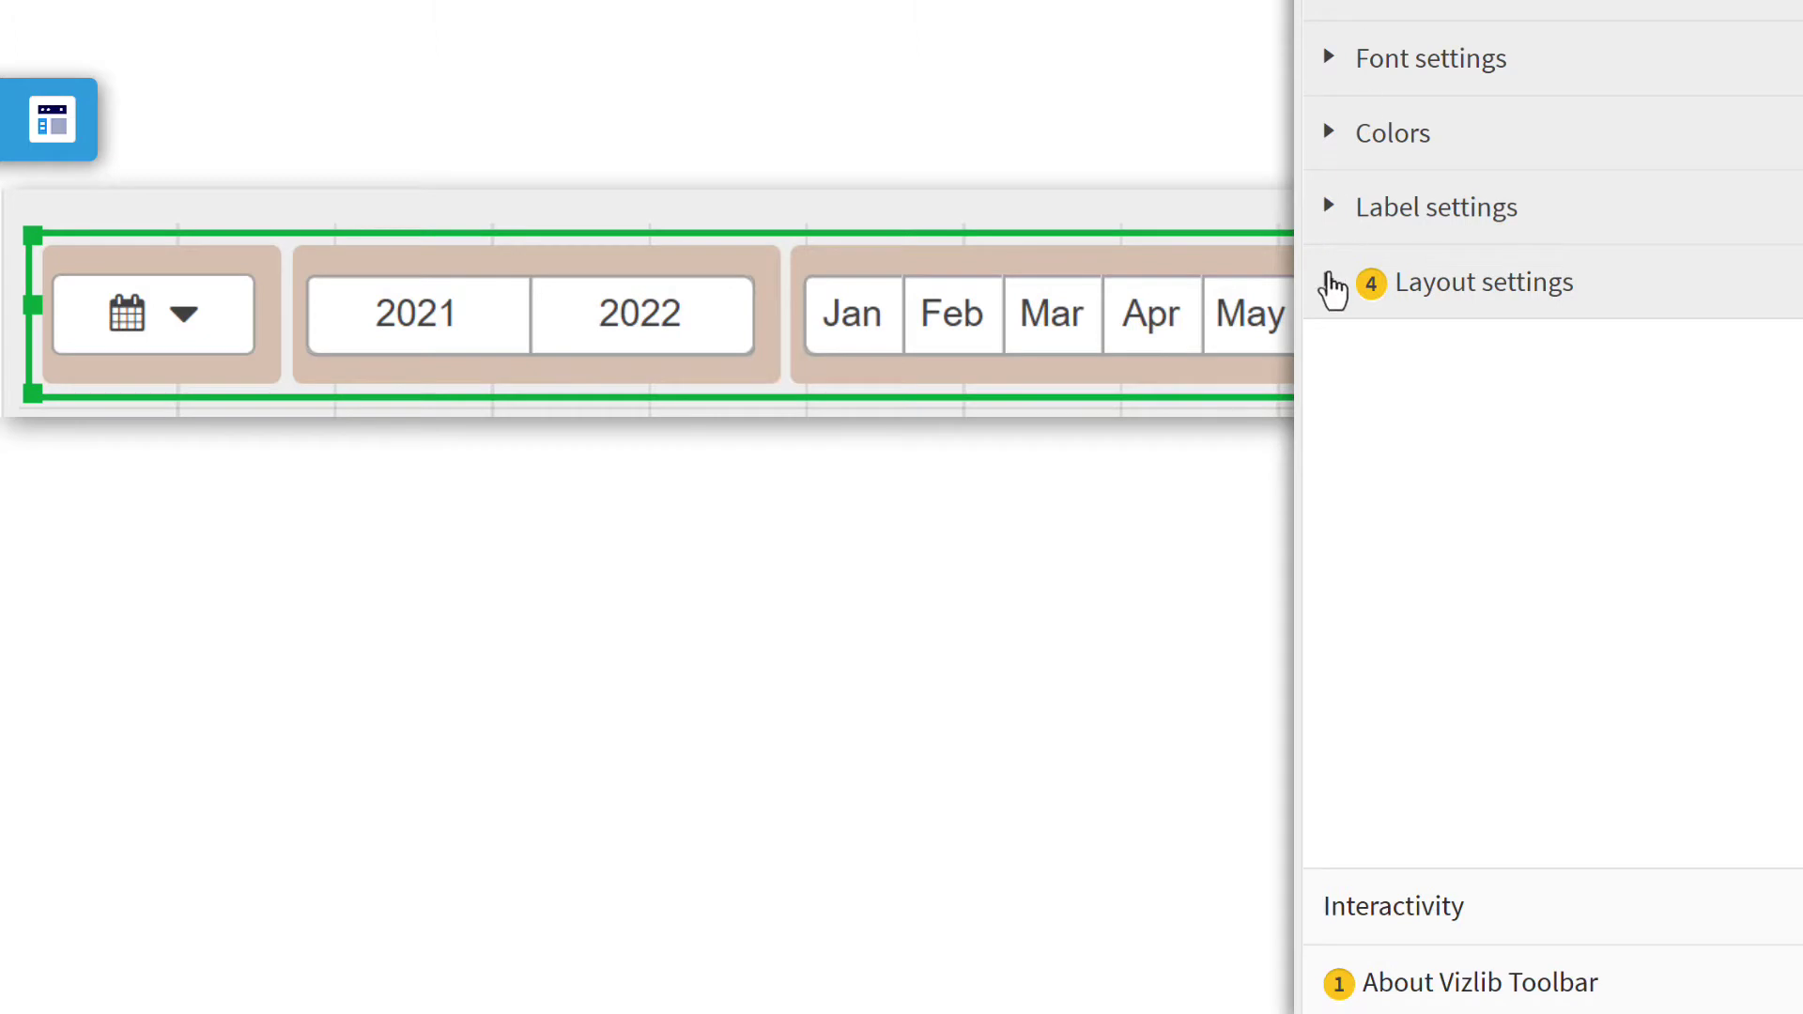
click(1331, 283)
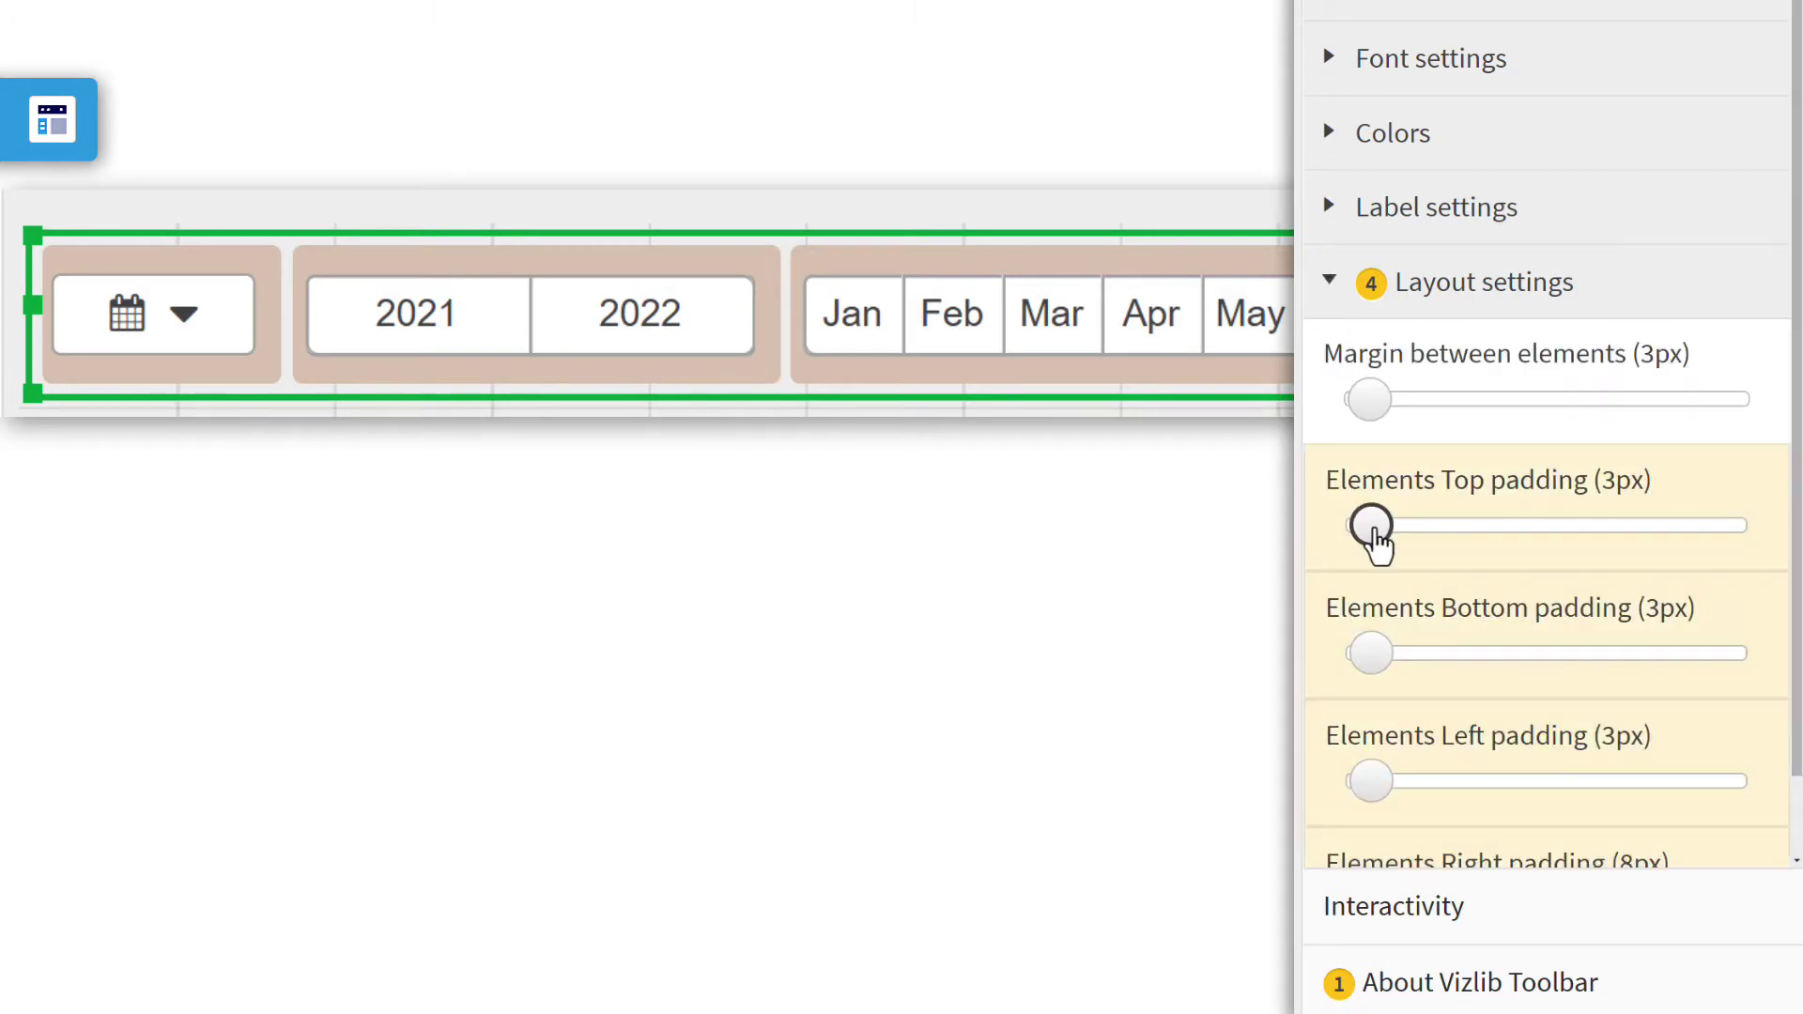
drag(1375, 545, 1421, 544)
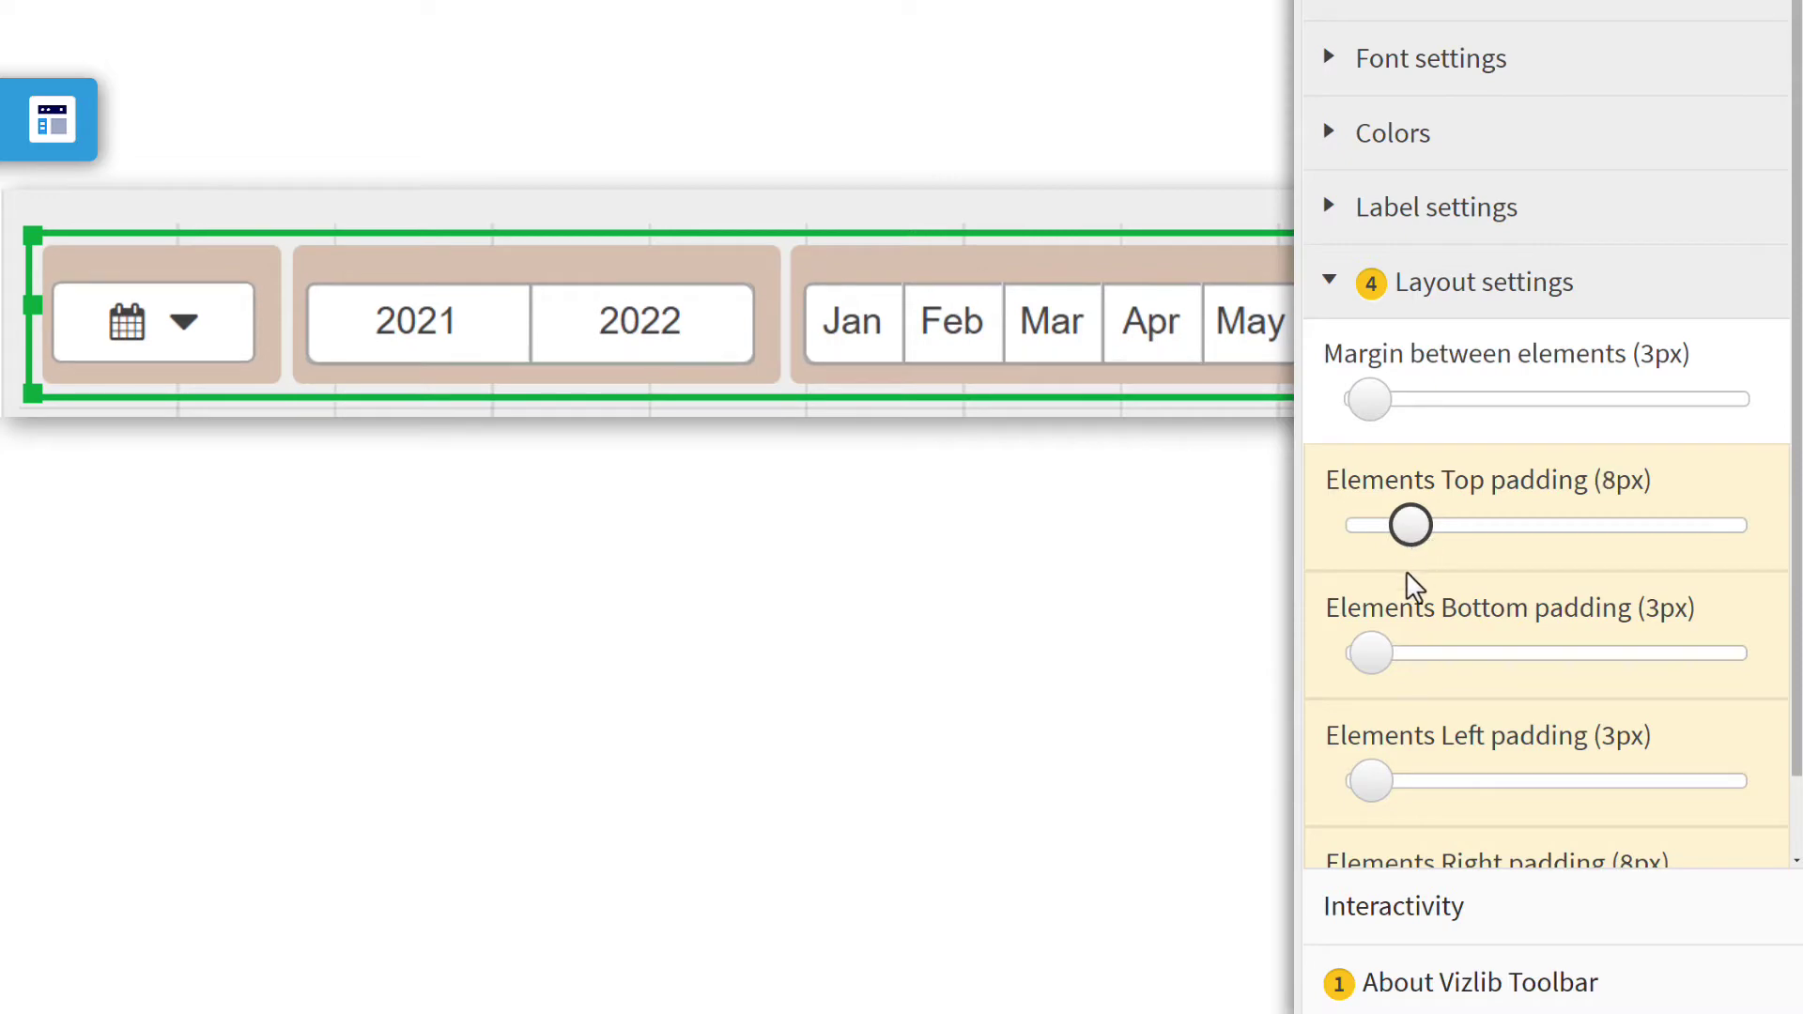
drag(1388, 660, 1418, 664)
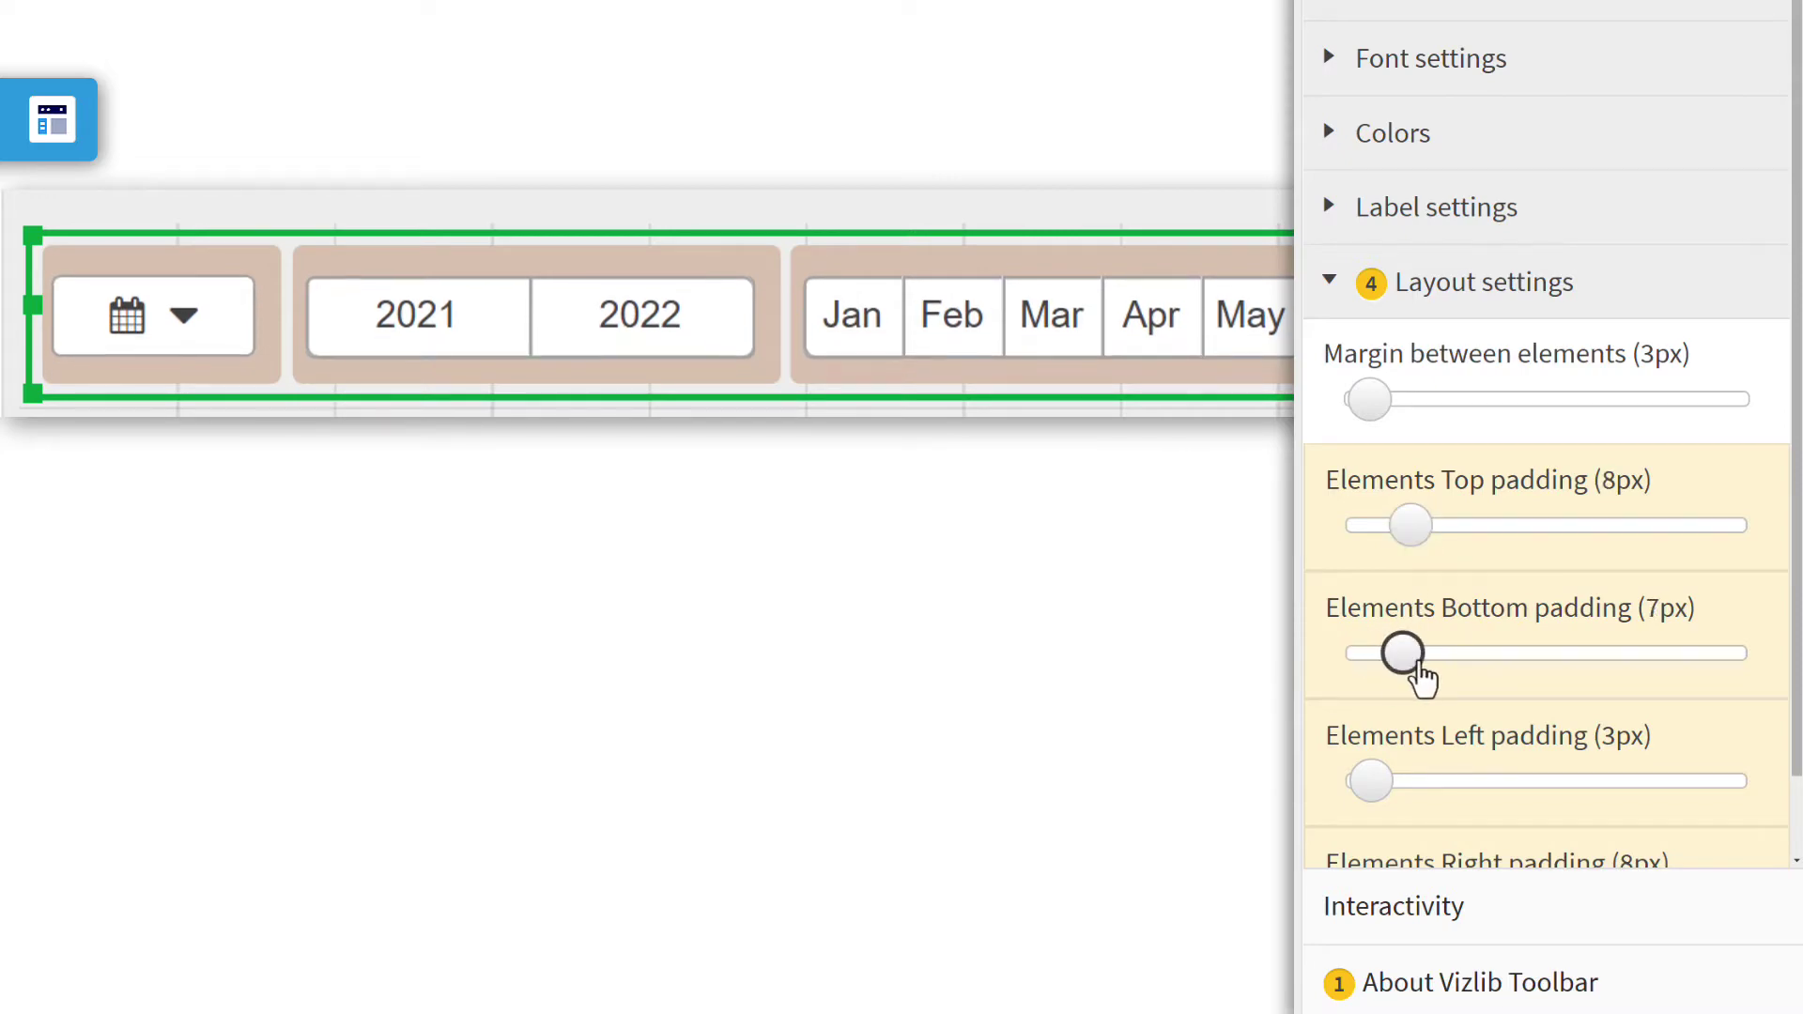
click(1390, 781)
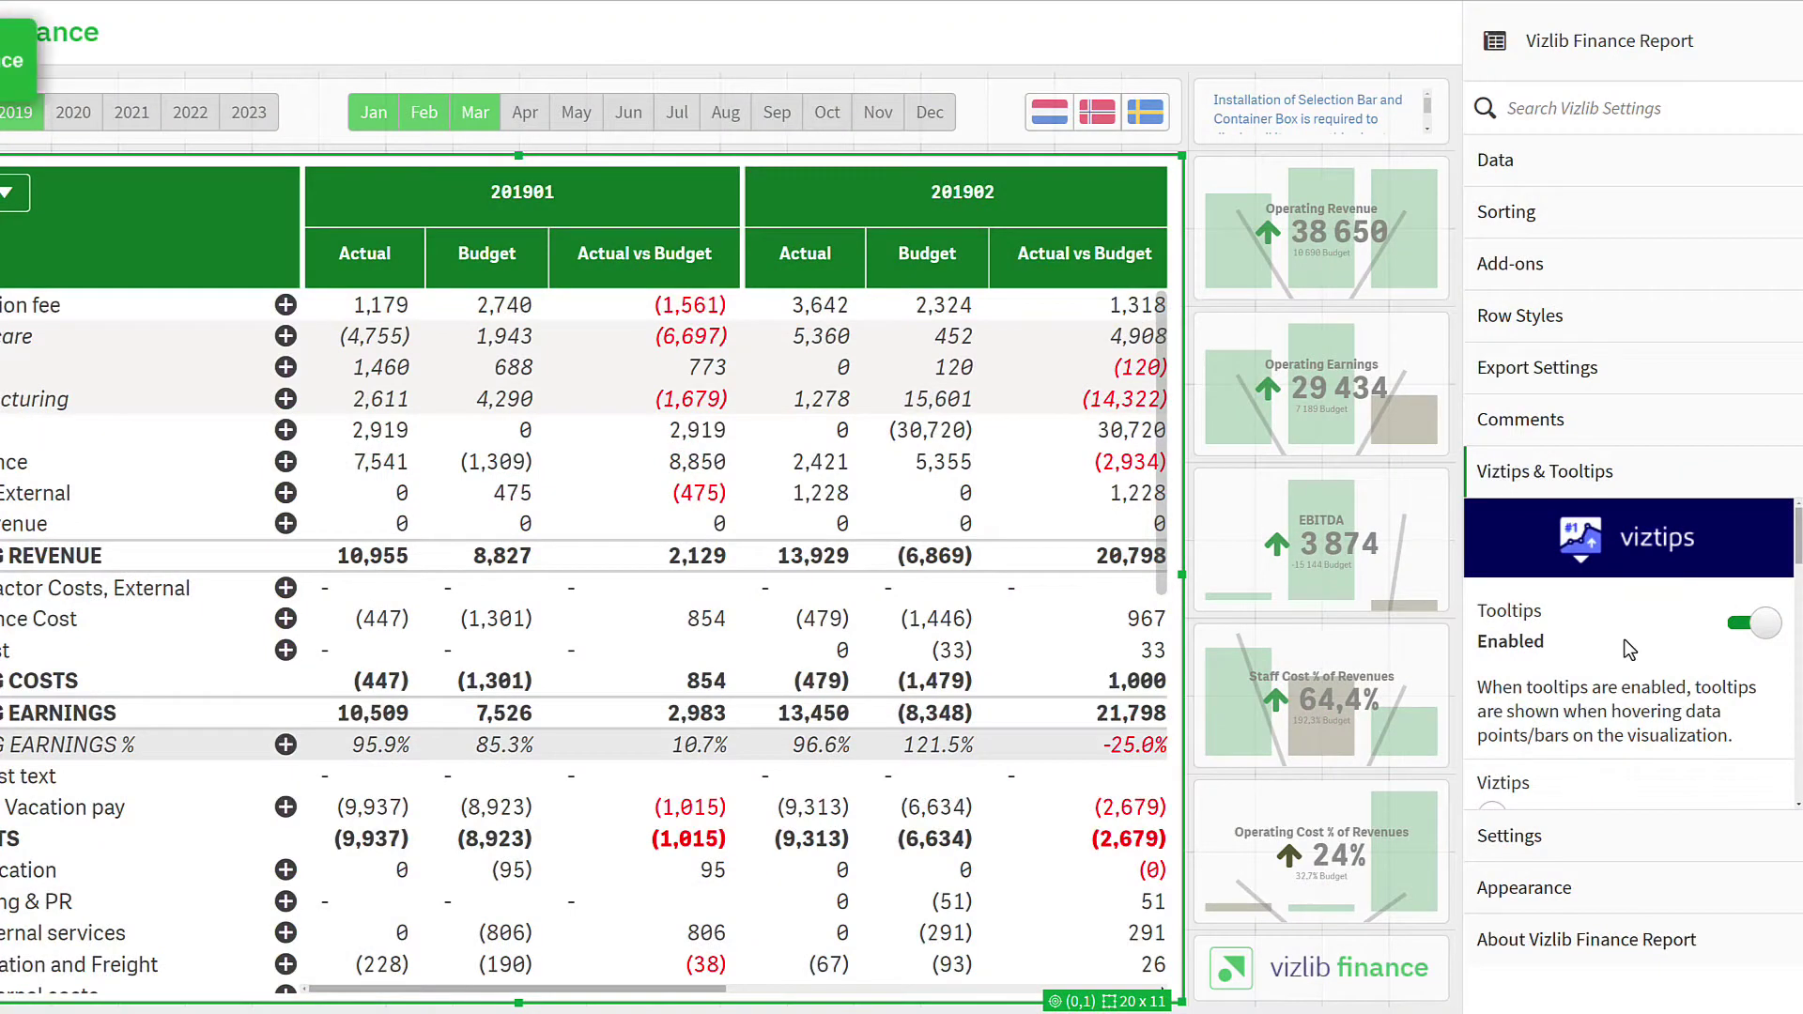
Review the finance report's viztip settings and display the viztip chart for the 201902 Actual value in the first row.
scroll(1629, 648, down, 5)
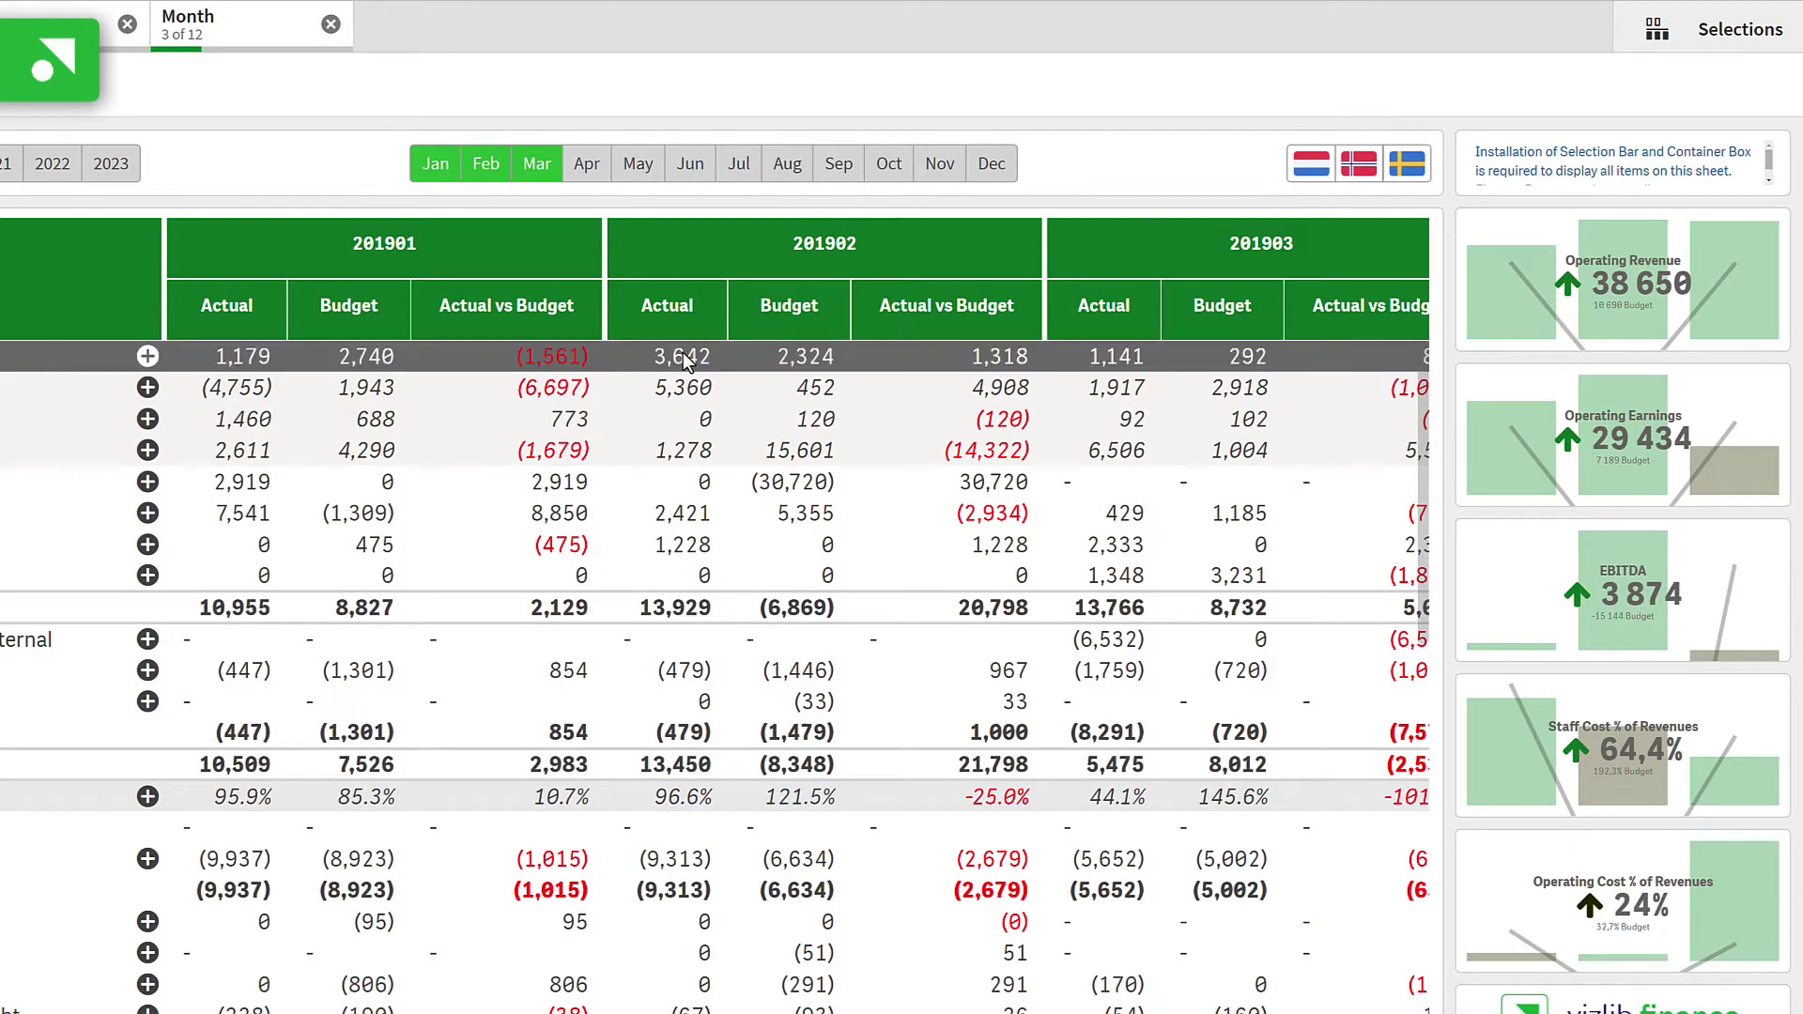
mouse_move(685, 362)
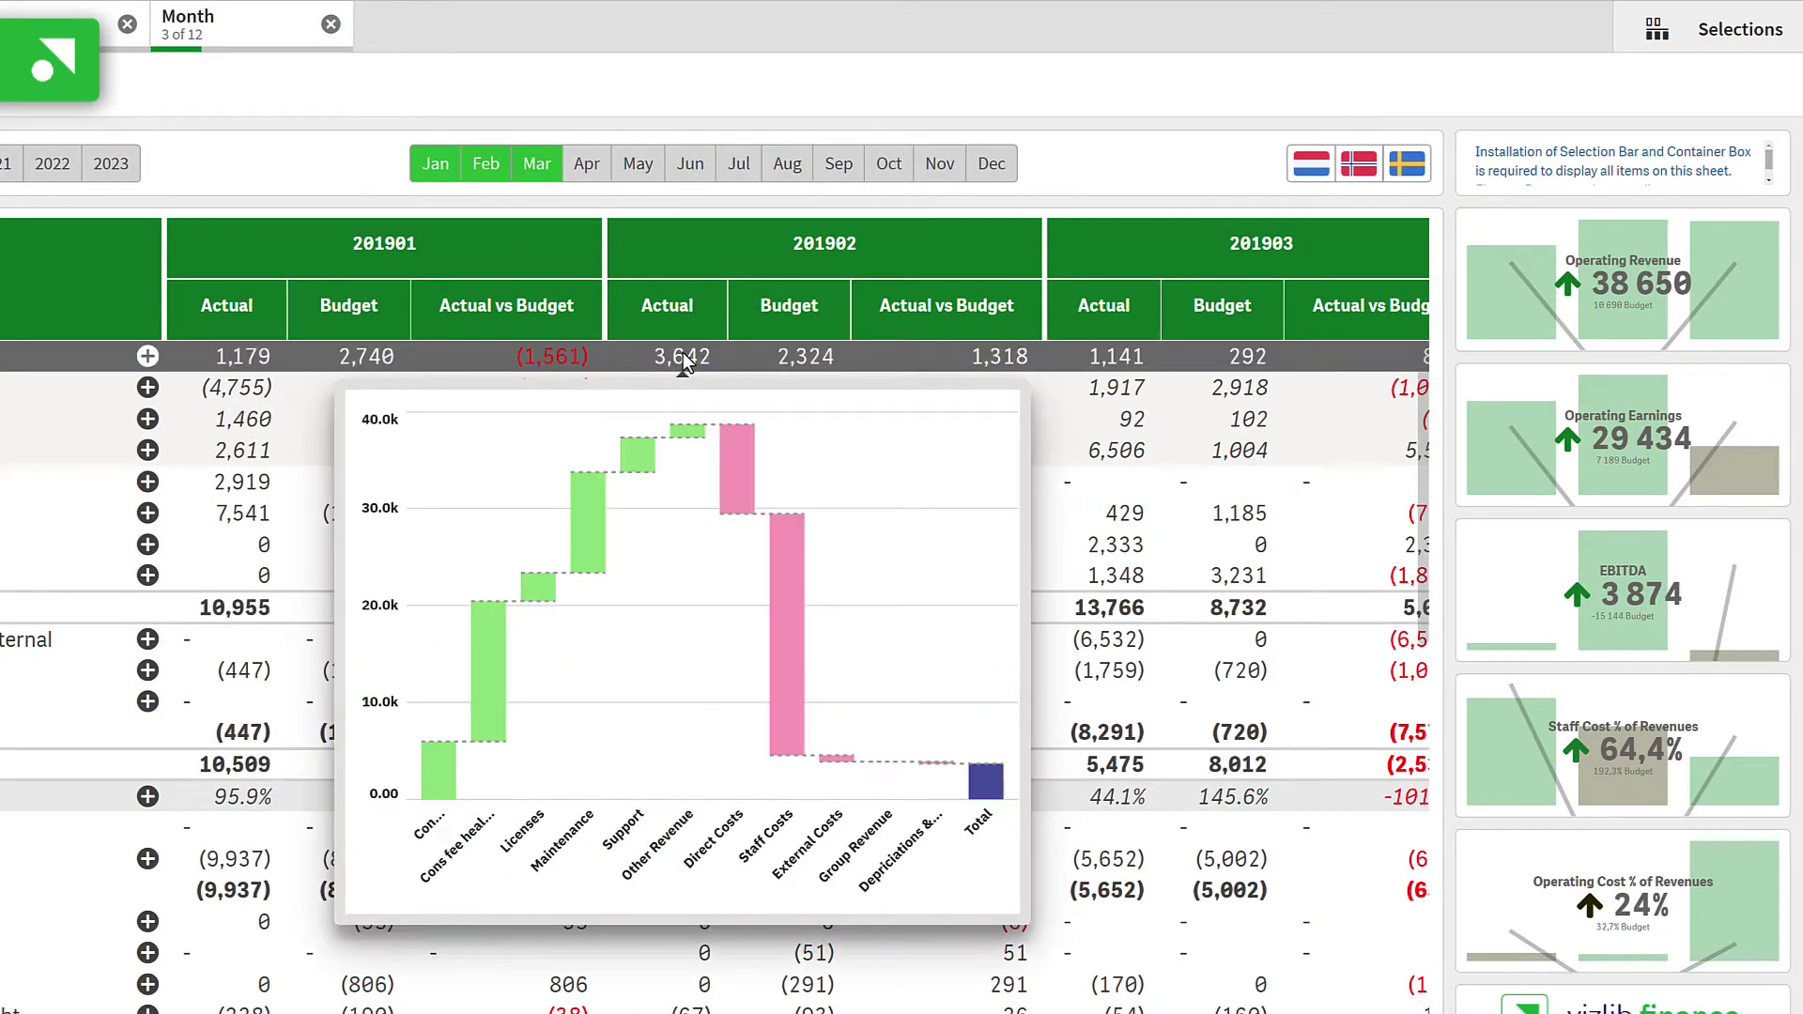
mouse_move(1106, 368)
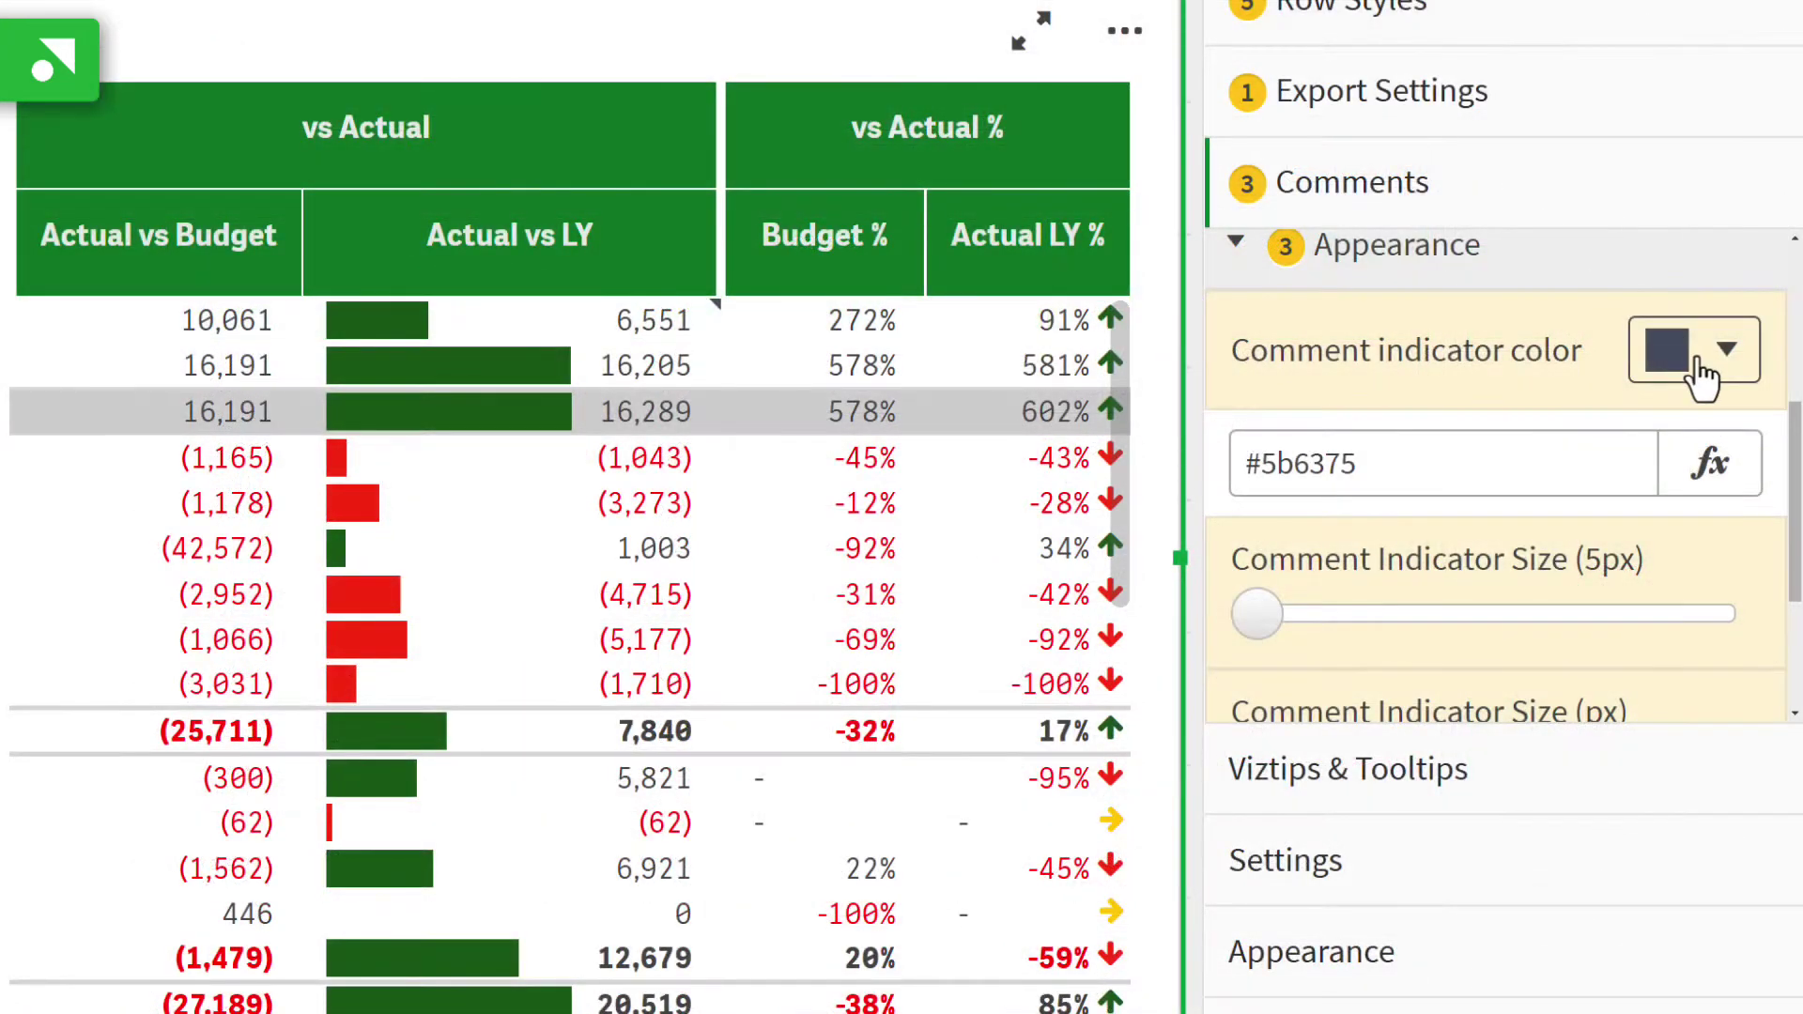
Set the finance report's comment indicator color to the recently used yellow and increase the indicator size.
click(1681, 366)
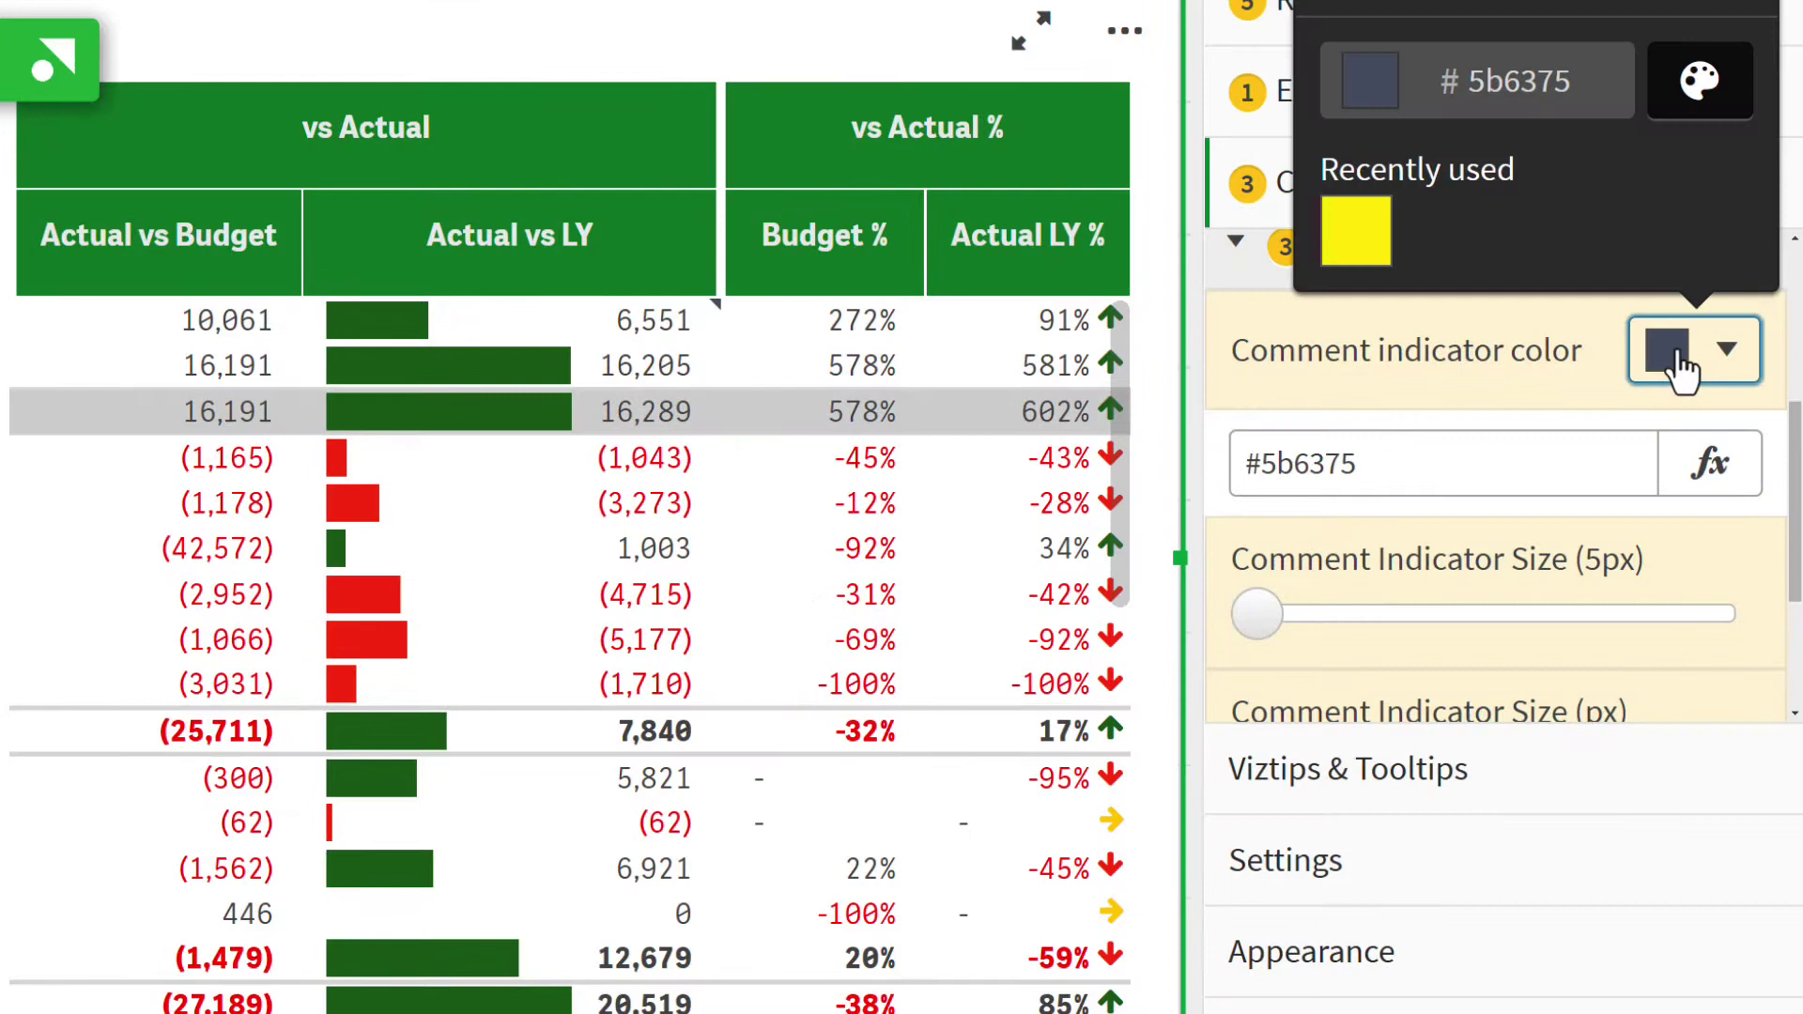
click(1357, 235)
drag(1259, 616, 1494, 641)
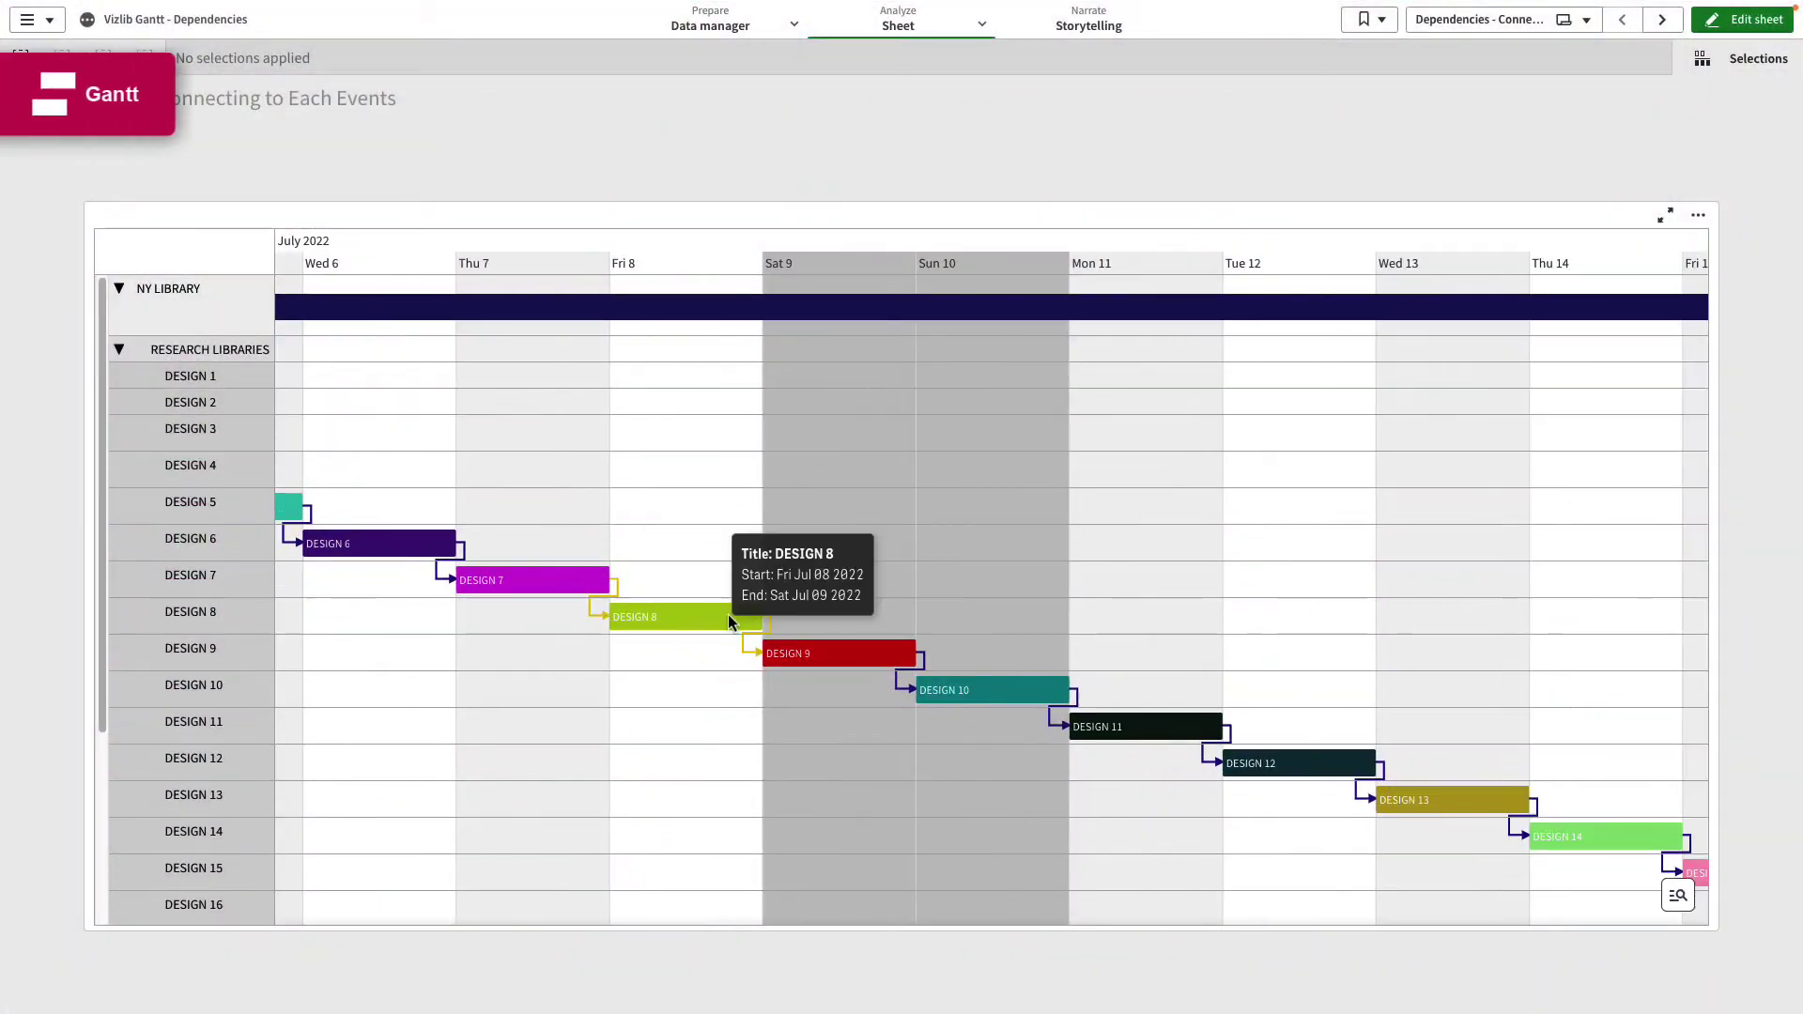
Examine the dependency lines connecting the Design events across the July 2022 timeline in the Gantt chart.
mouse_move(997, 691)
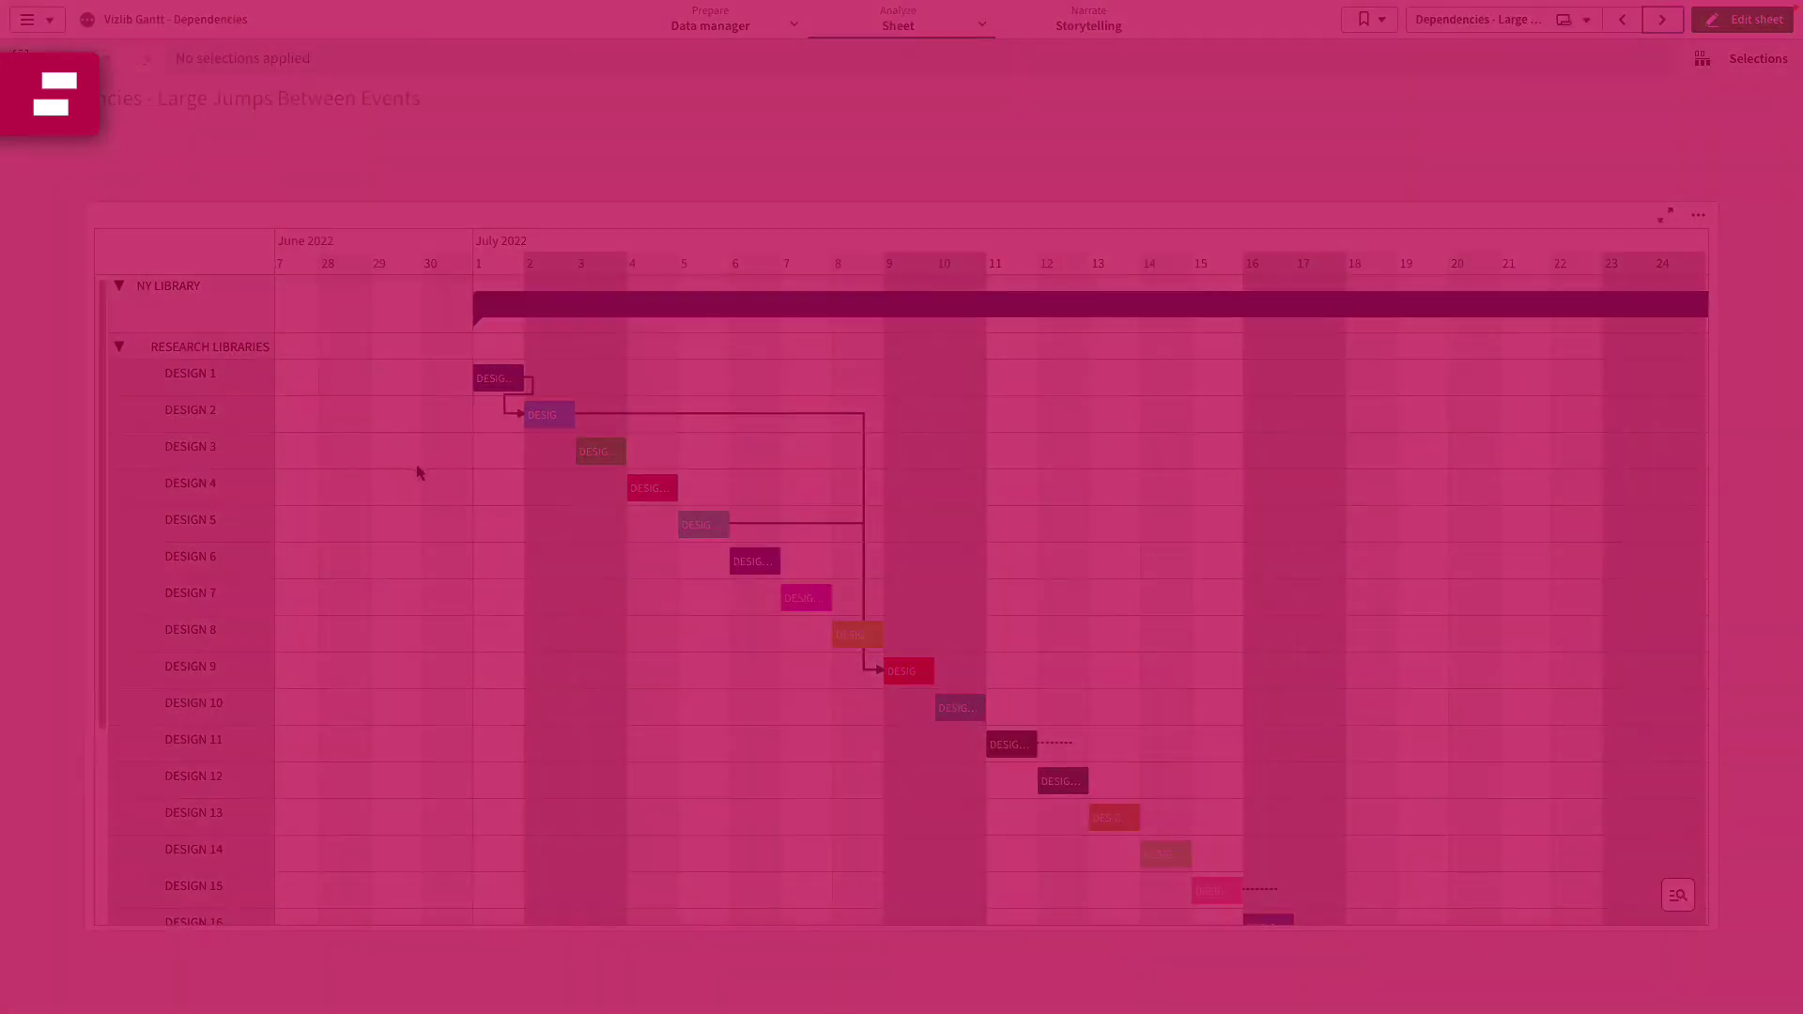
mouse_move(553, 425)
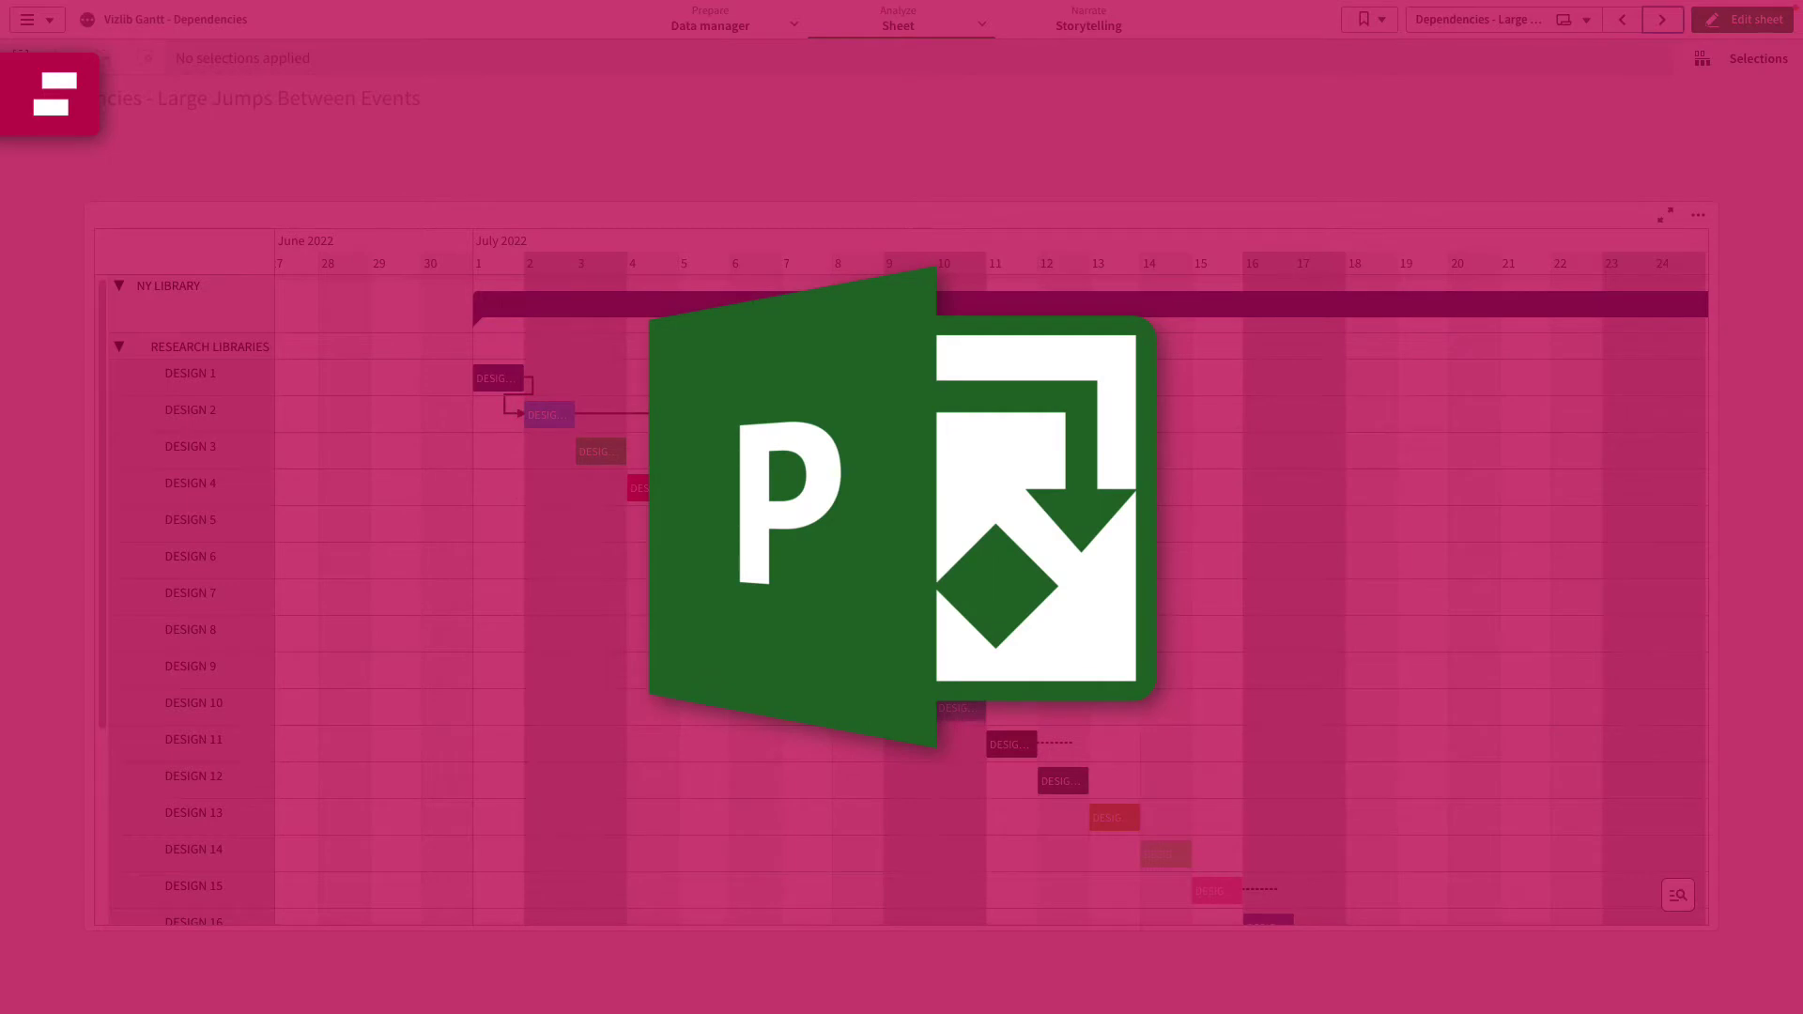
scroll(930, 592, up, 3)
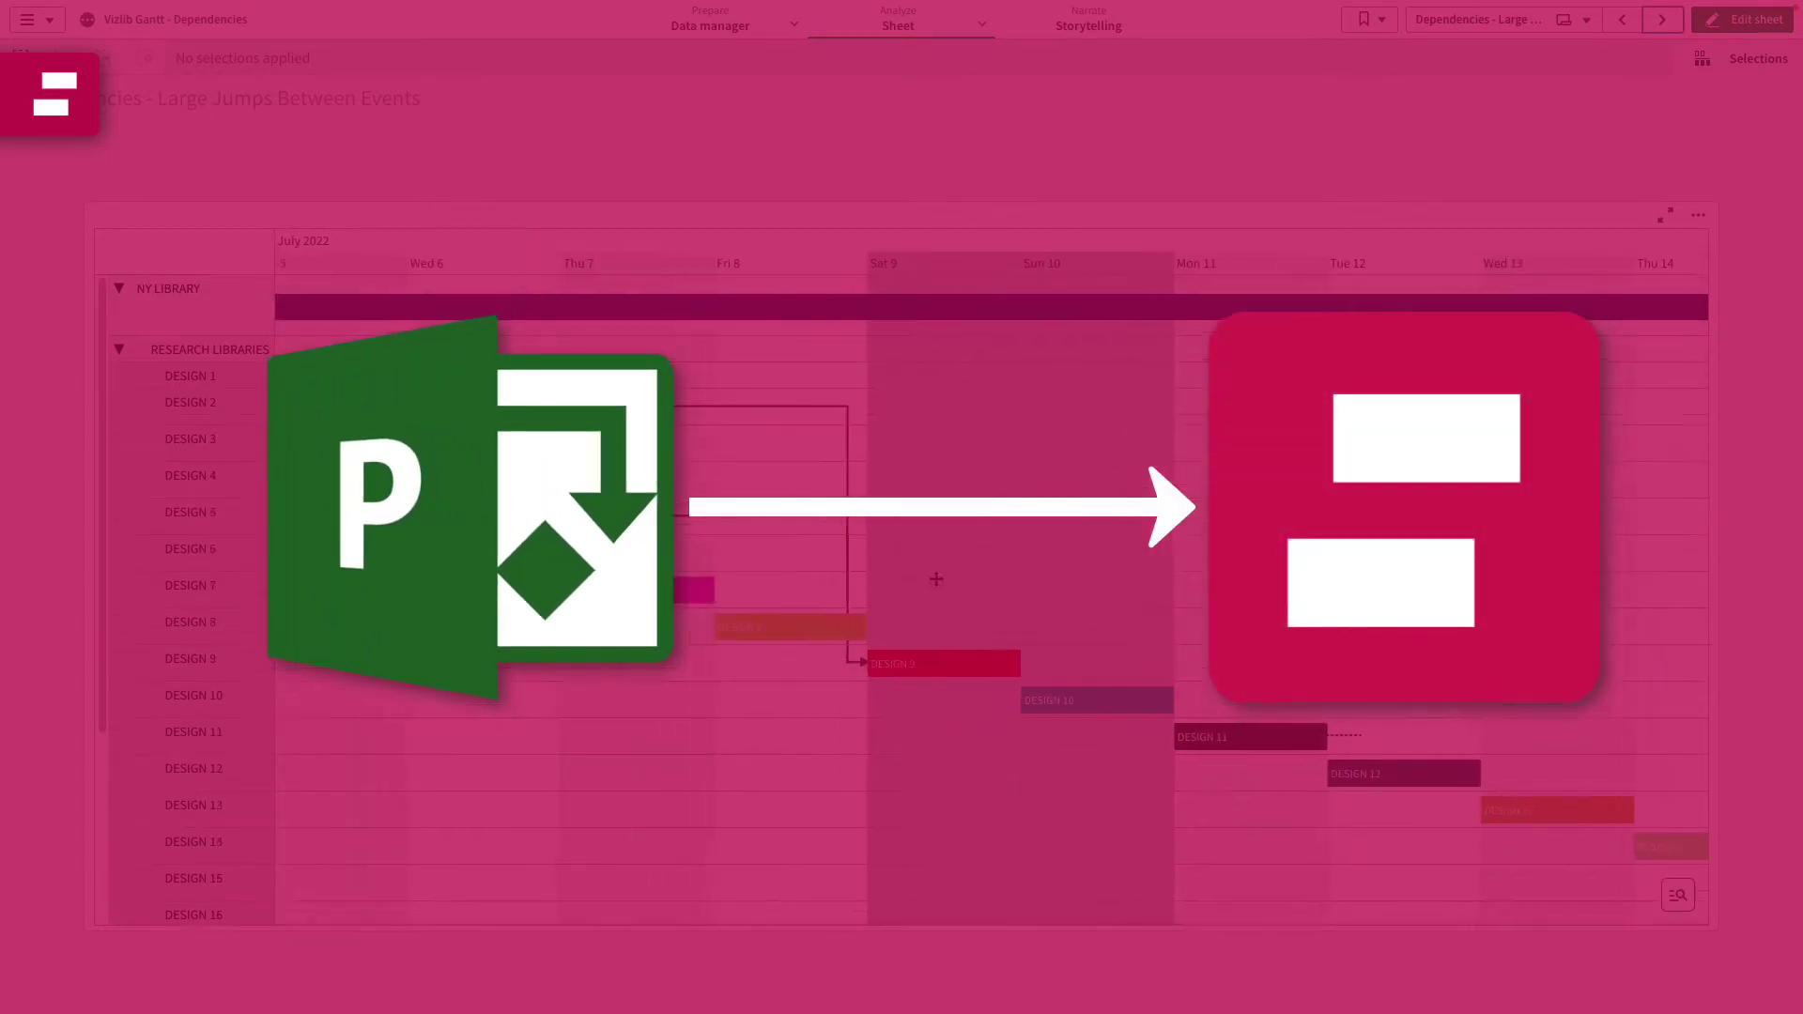
drag(937, 579, 1565, 578)
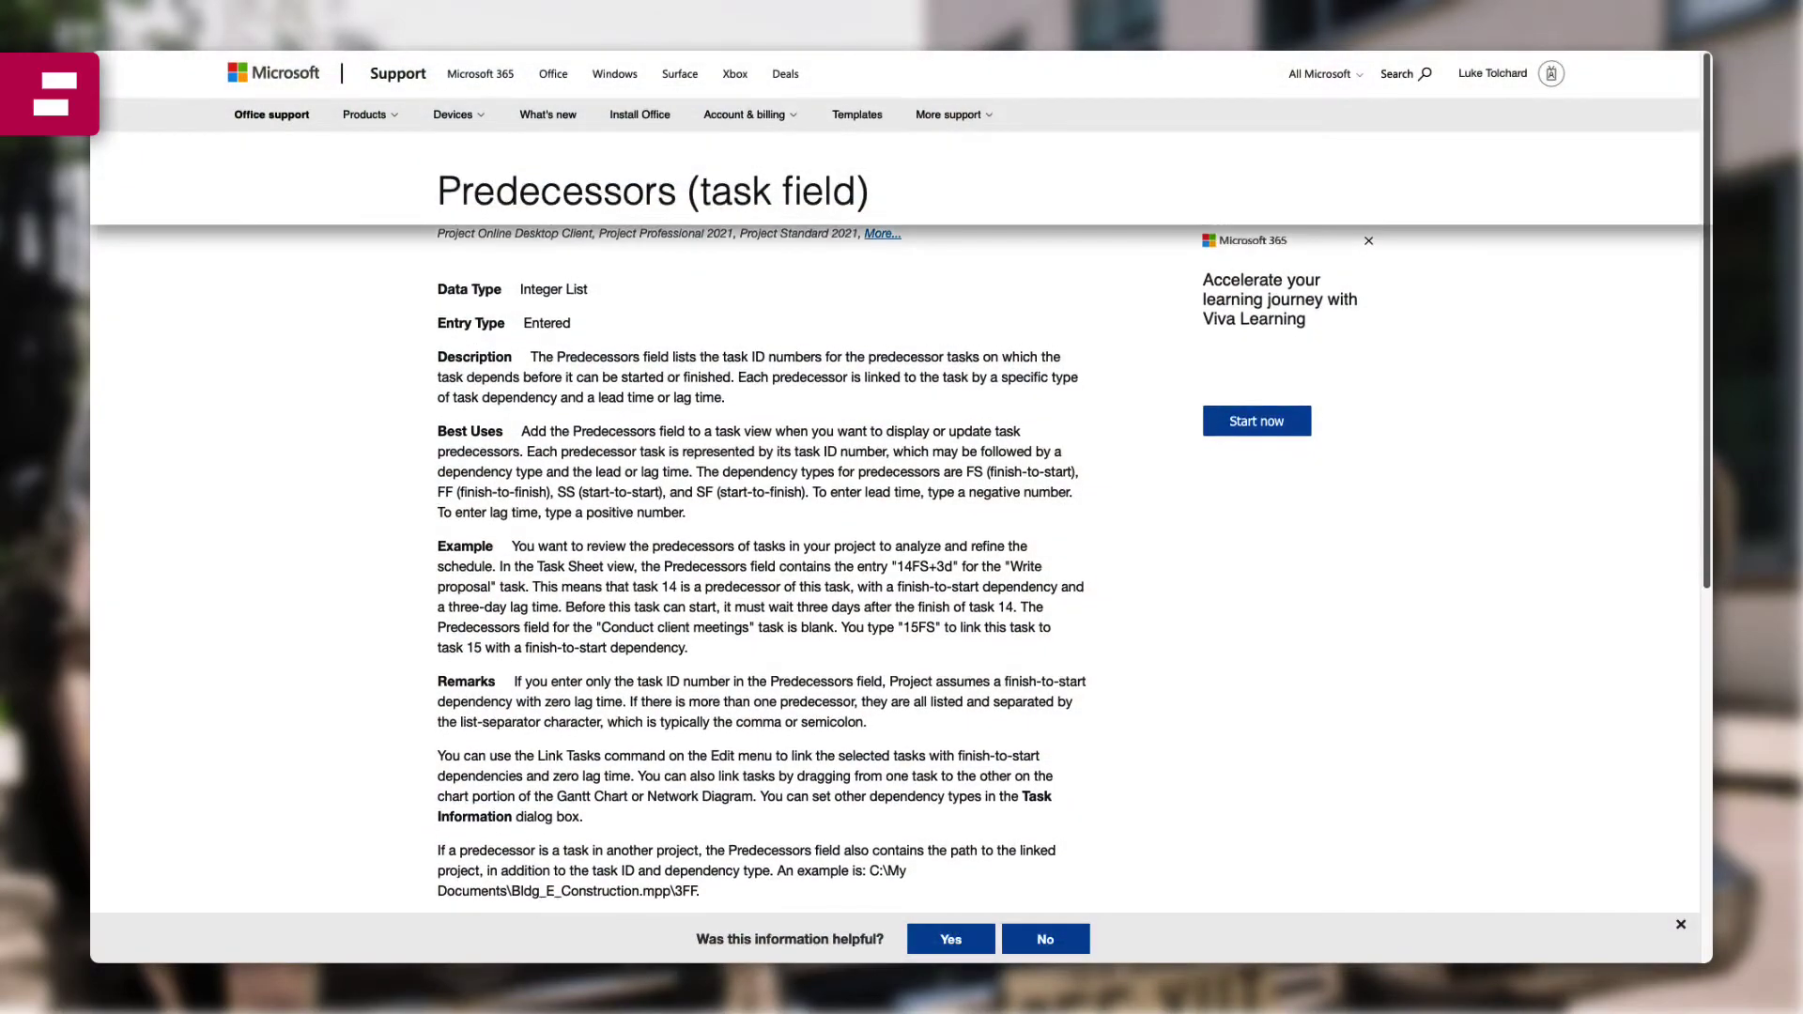
Read the Microsoft Support article on the Predecessors task field, including its example and remarks.
scroll(1074, 568, down, 3)
scroll(1075, 567, down, 3)
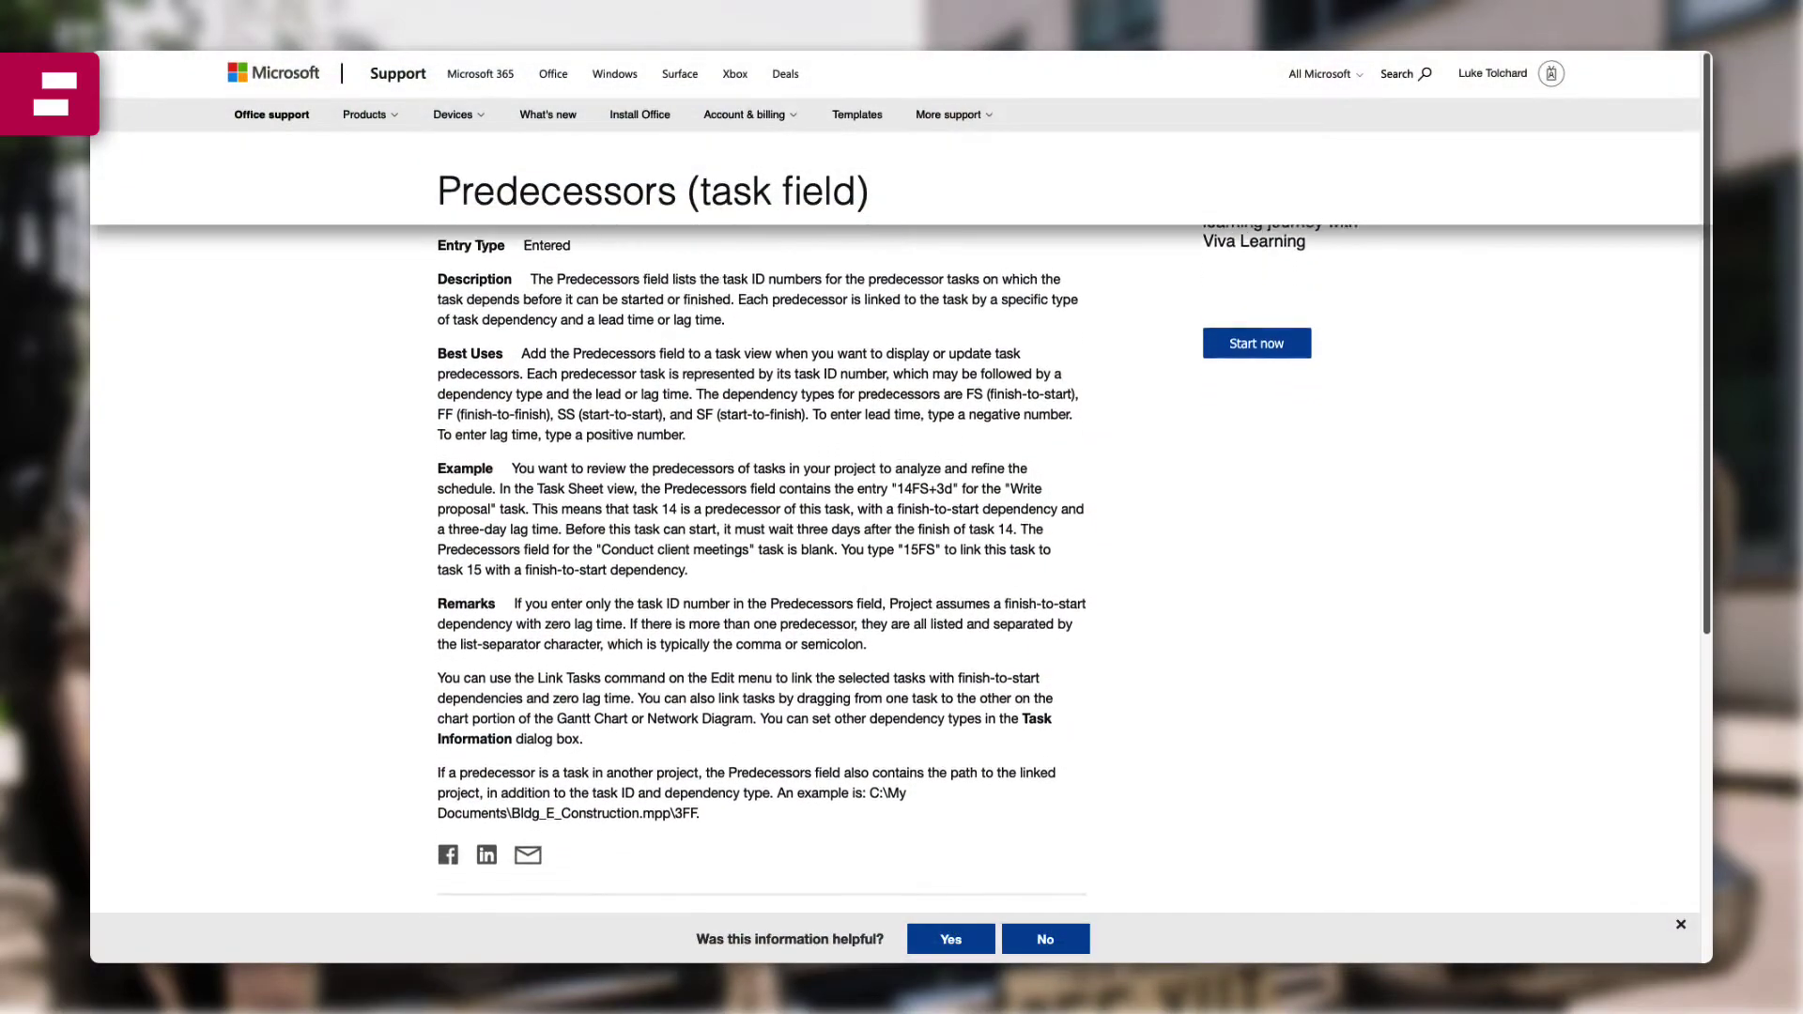
scroll(1074, 567, down, 3)
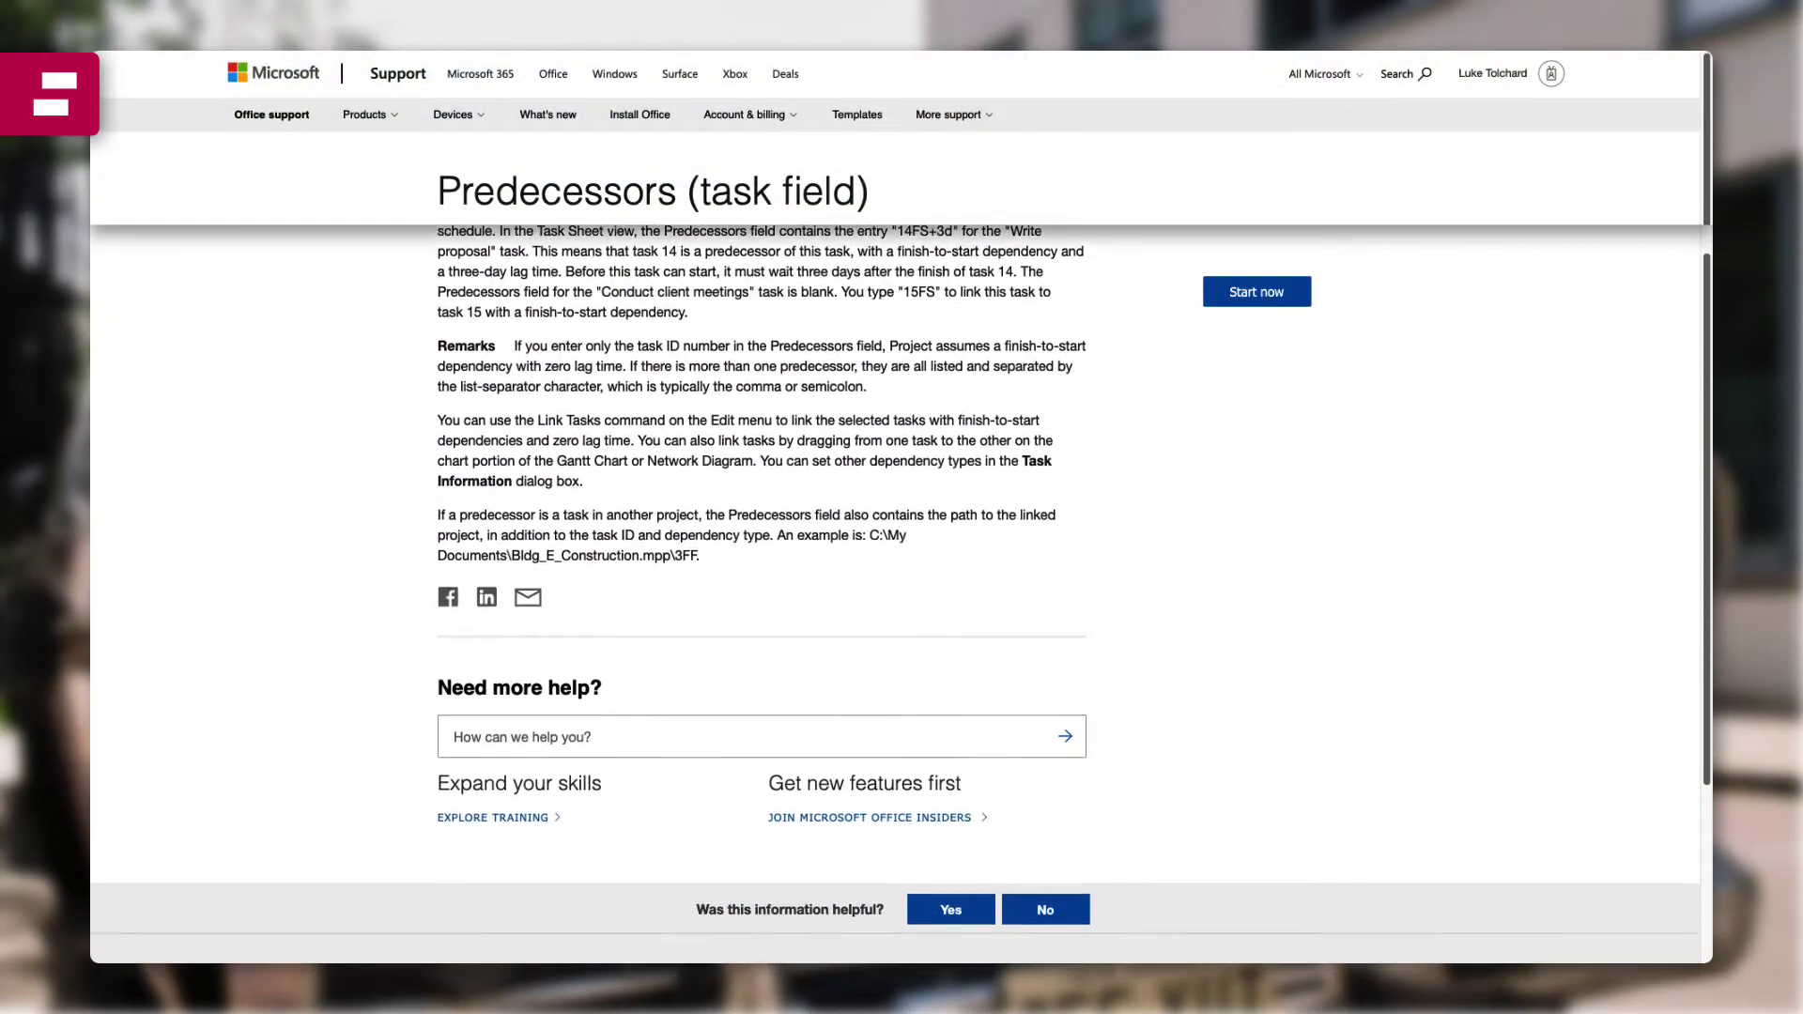
Add a Vizlib Gantt object to the empty Dependencies sheet and start its setup wizard.
drag(200, 234, 222, 229)
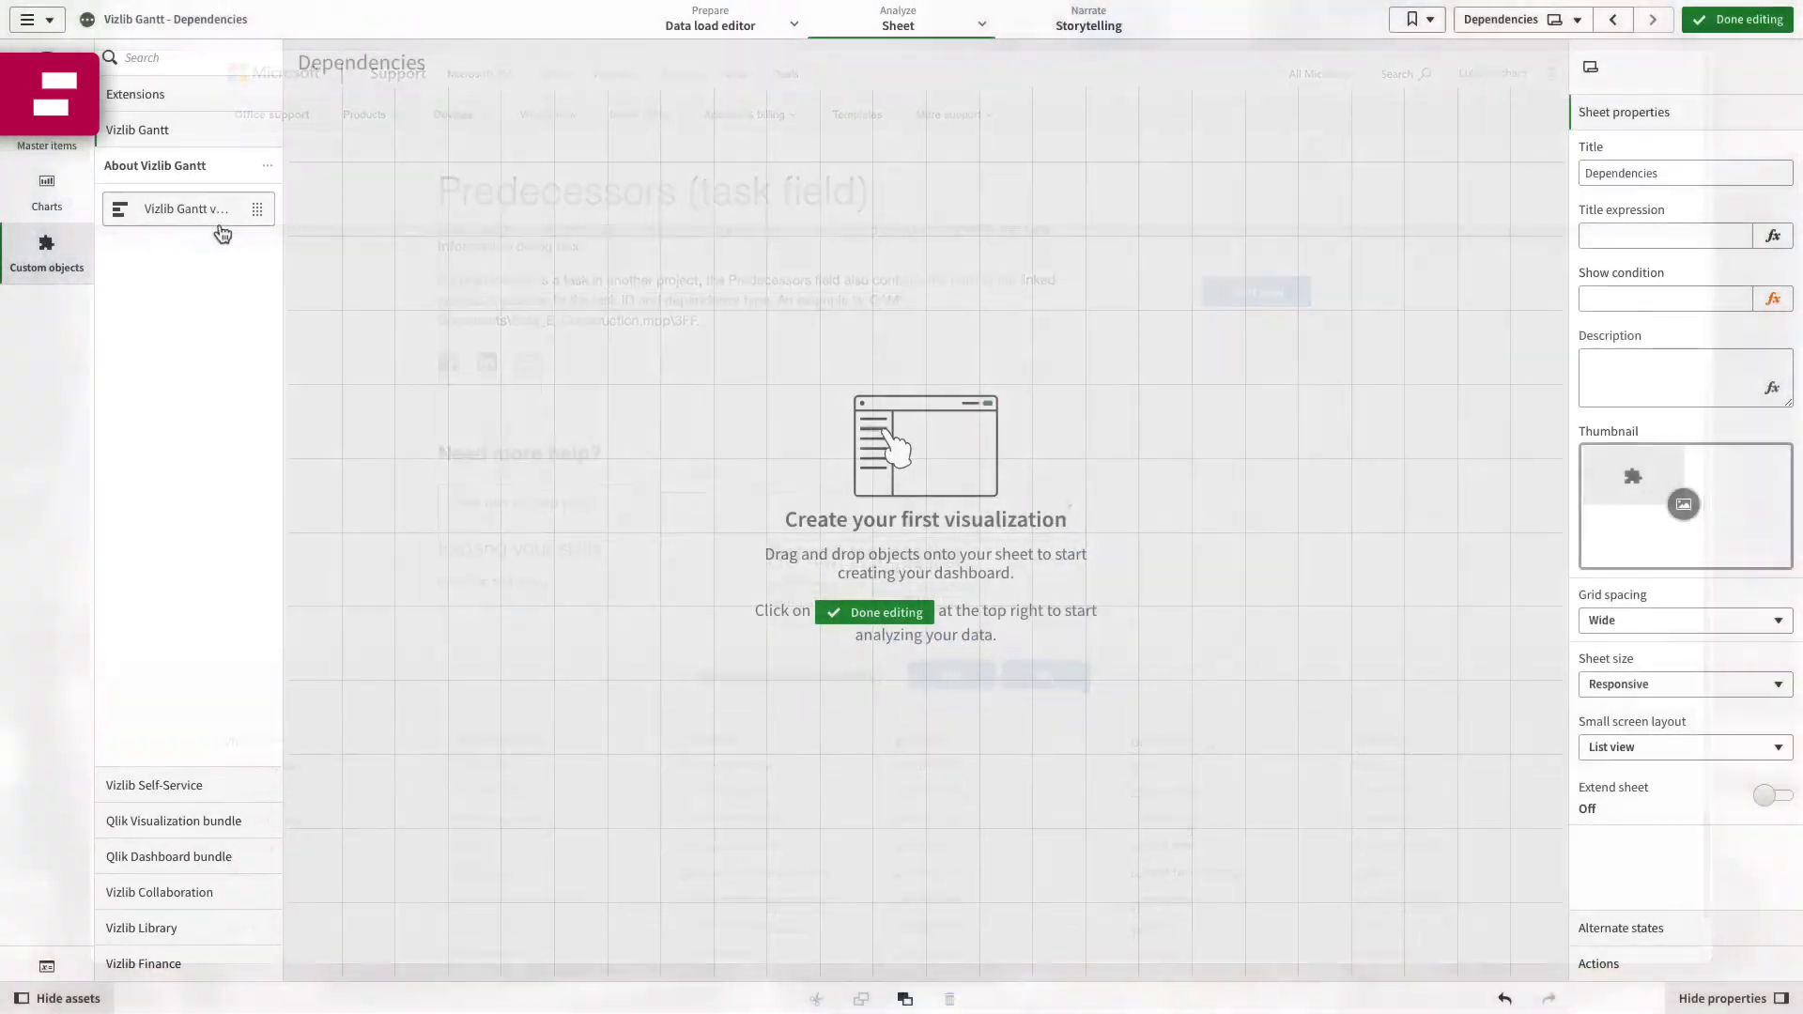
drag(222, 229, 453, 250)
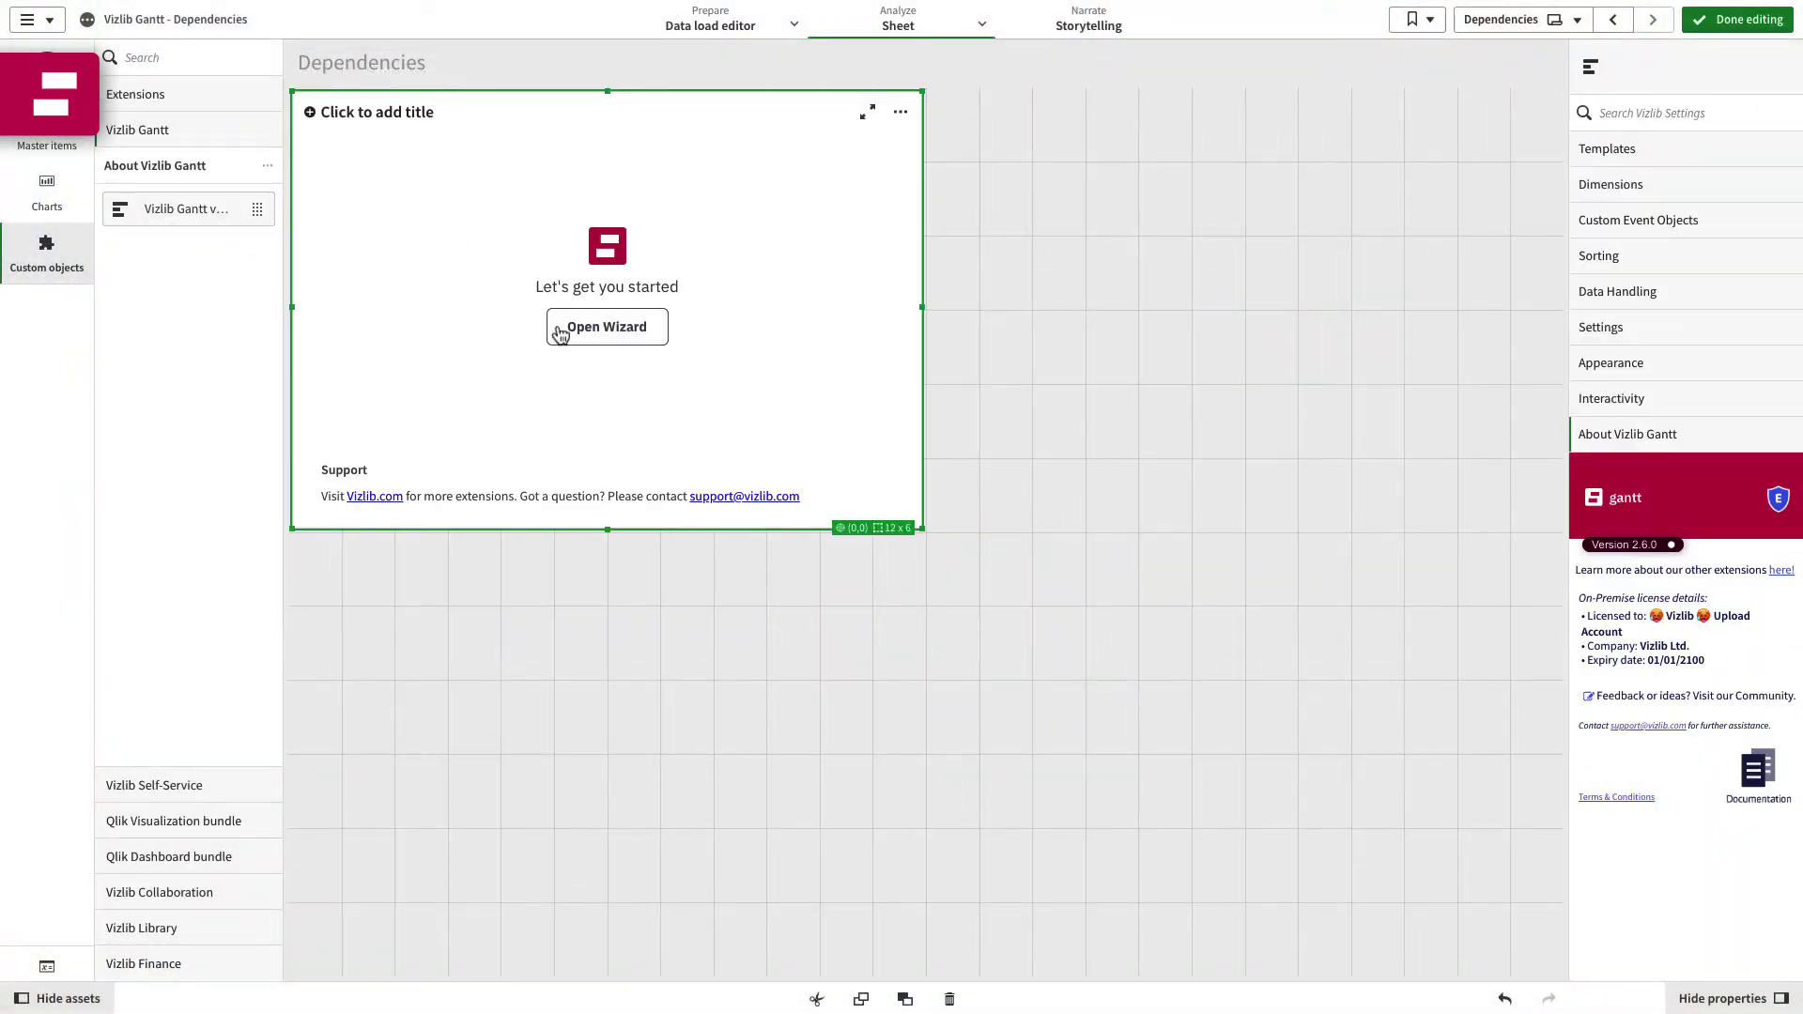
click(561, 335)
click(1040, 612)
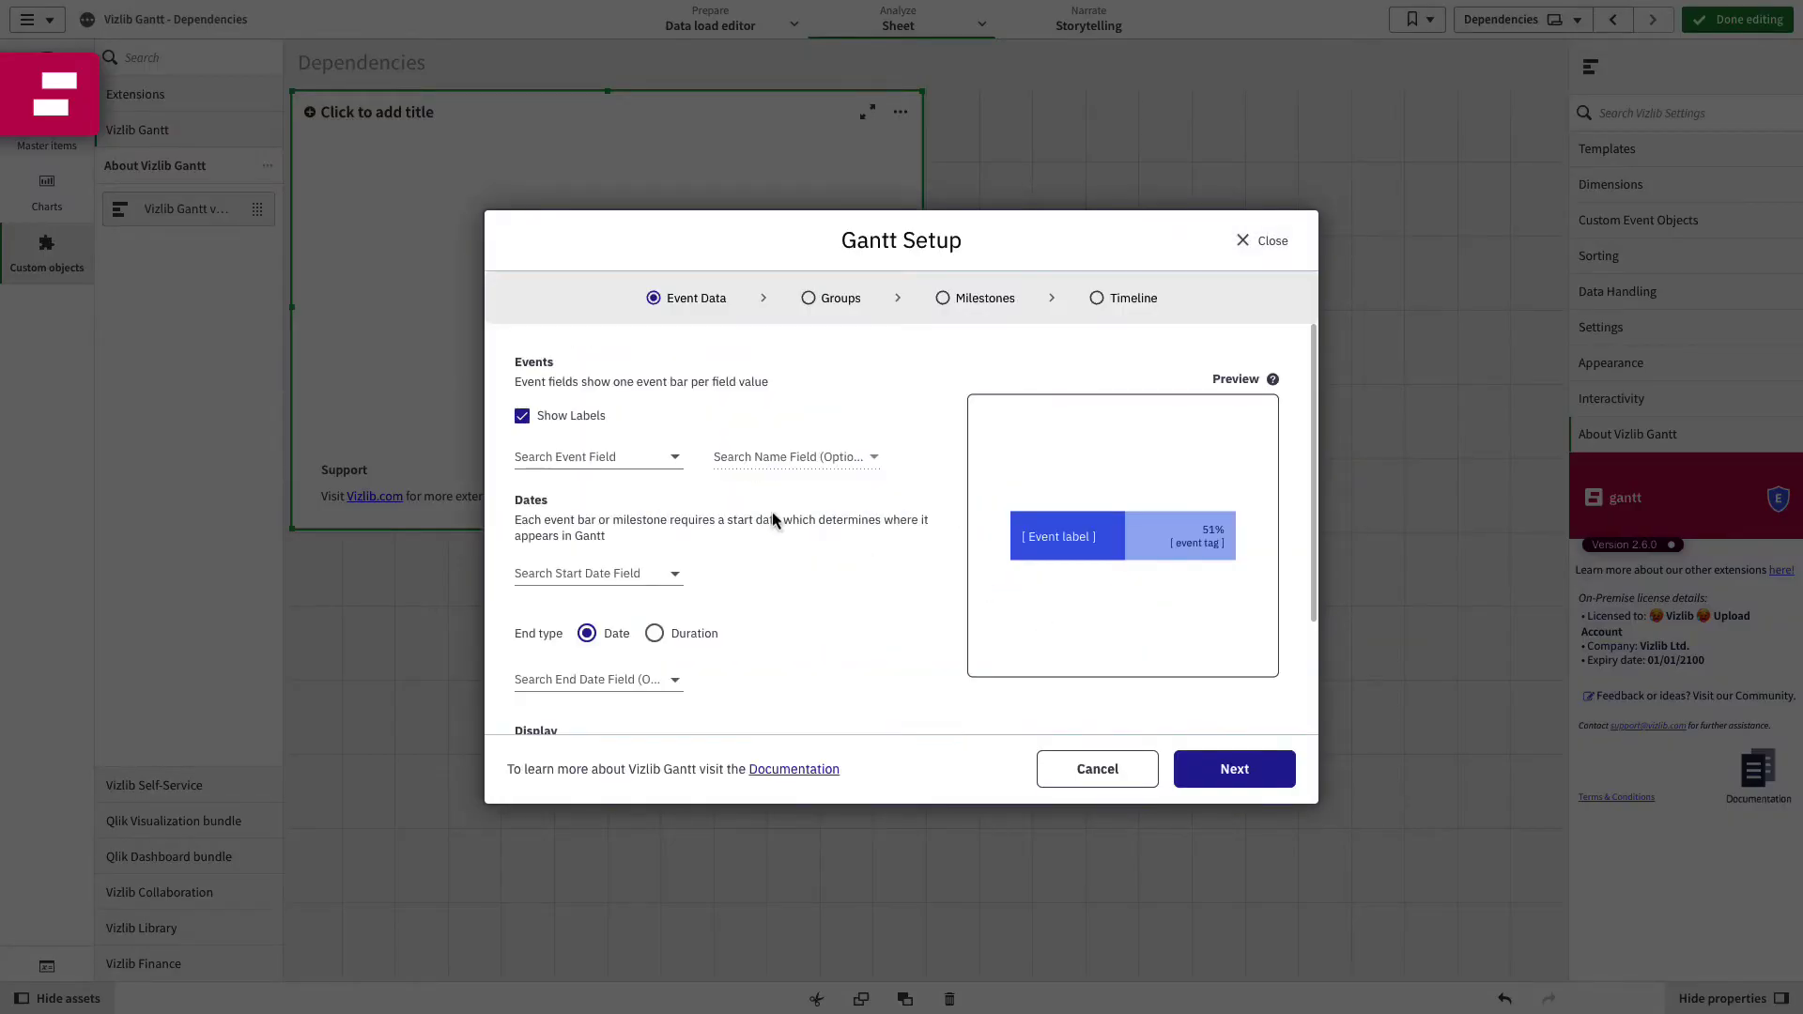
Set the Gantt's event field to ORDER and its name field to TASK_DESCRIPTION.
click(589, 458)
click(603, 567)
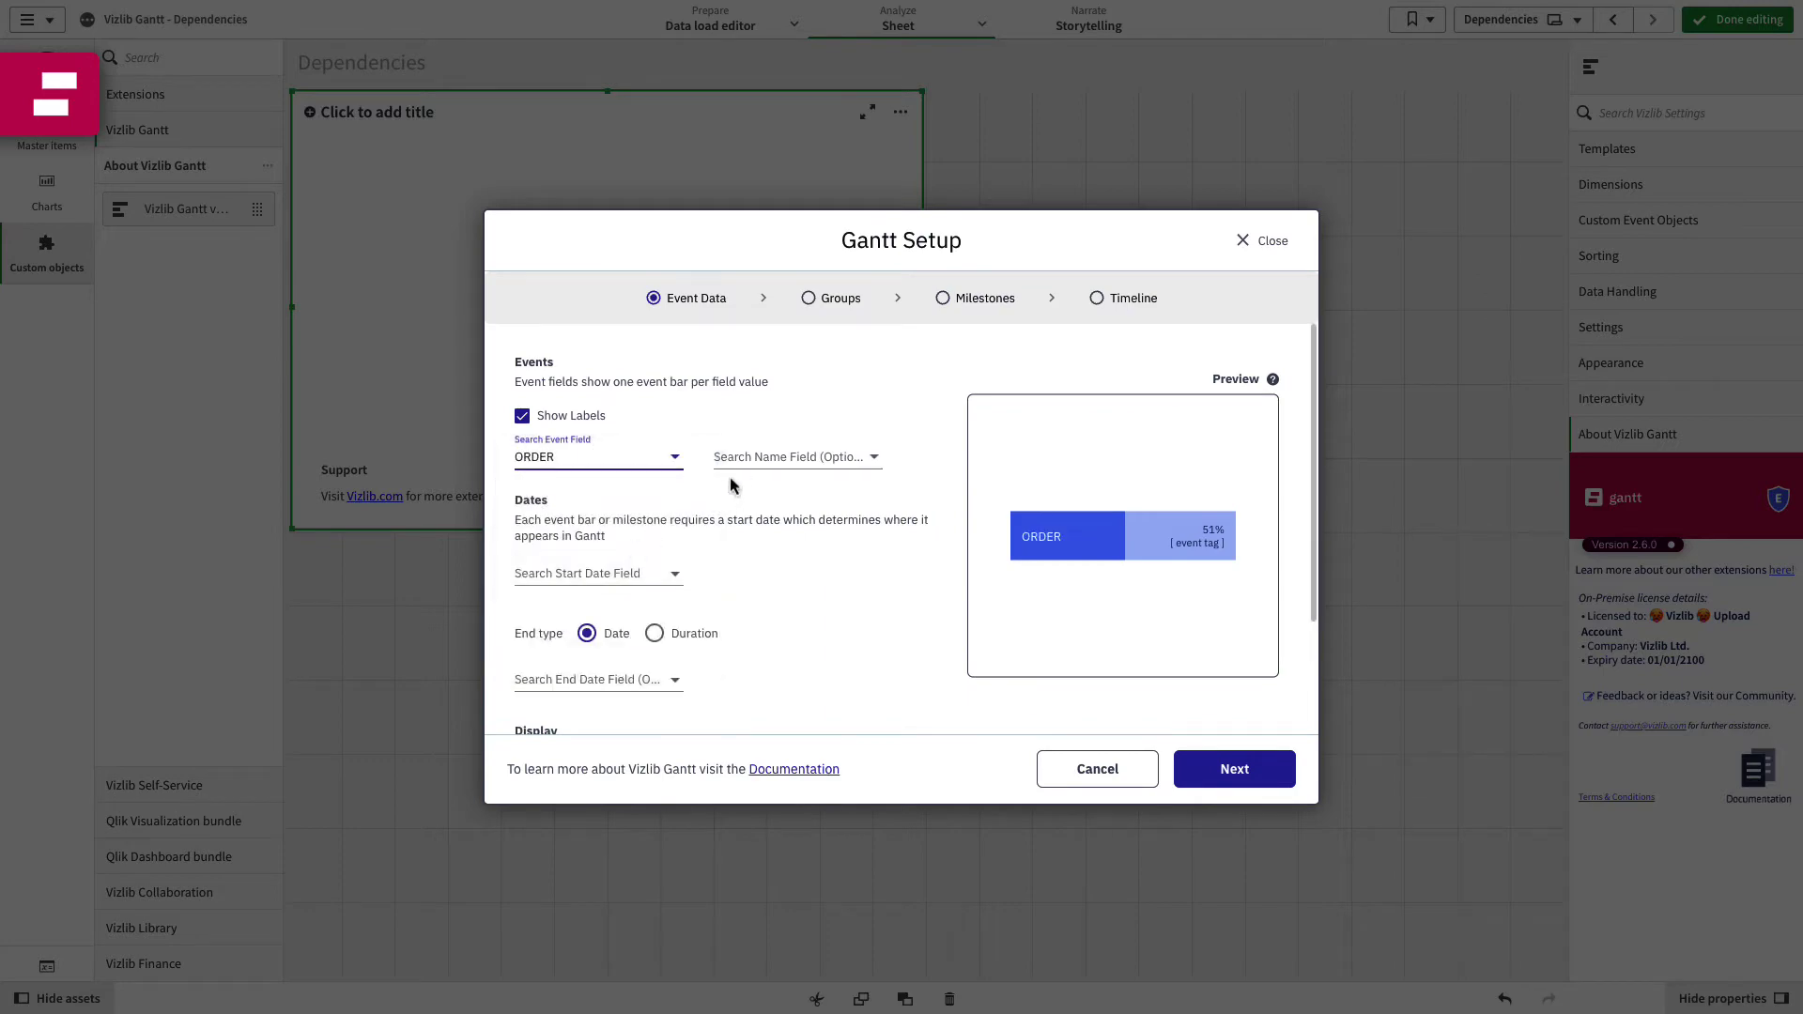
click(744, 460)
text(ta)
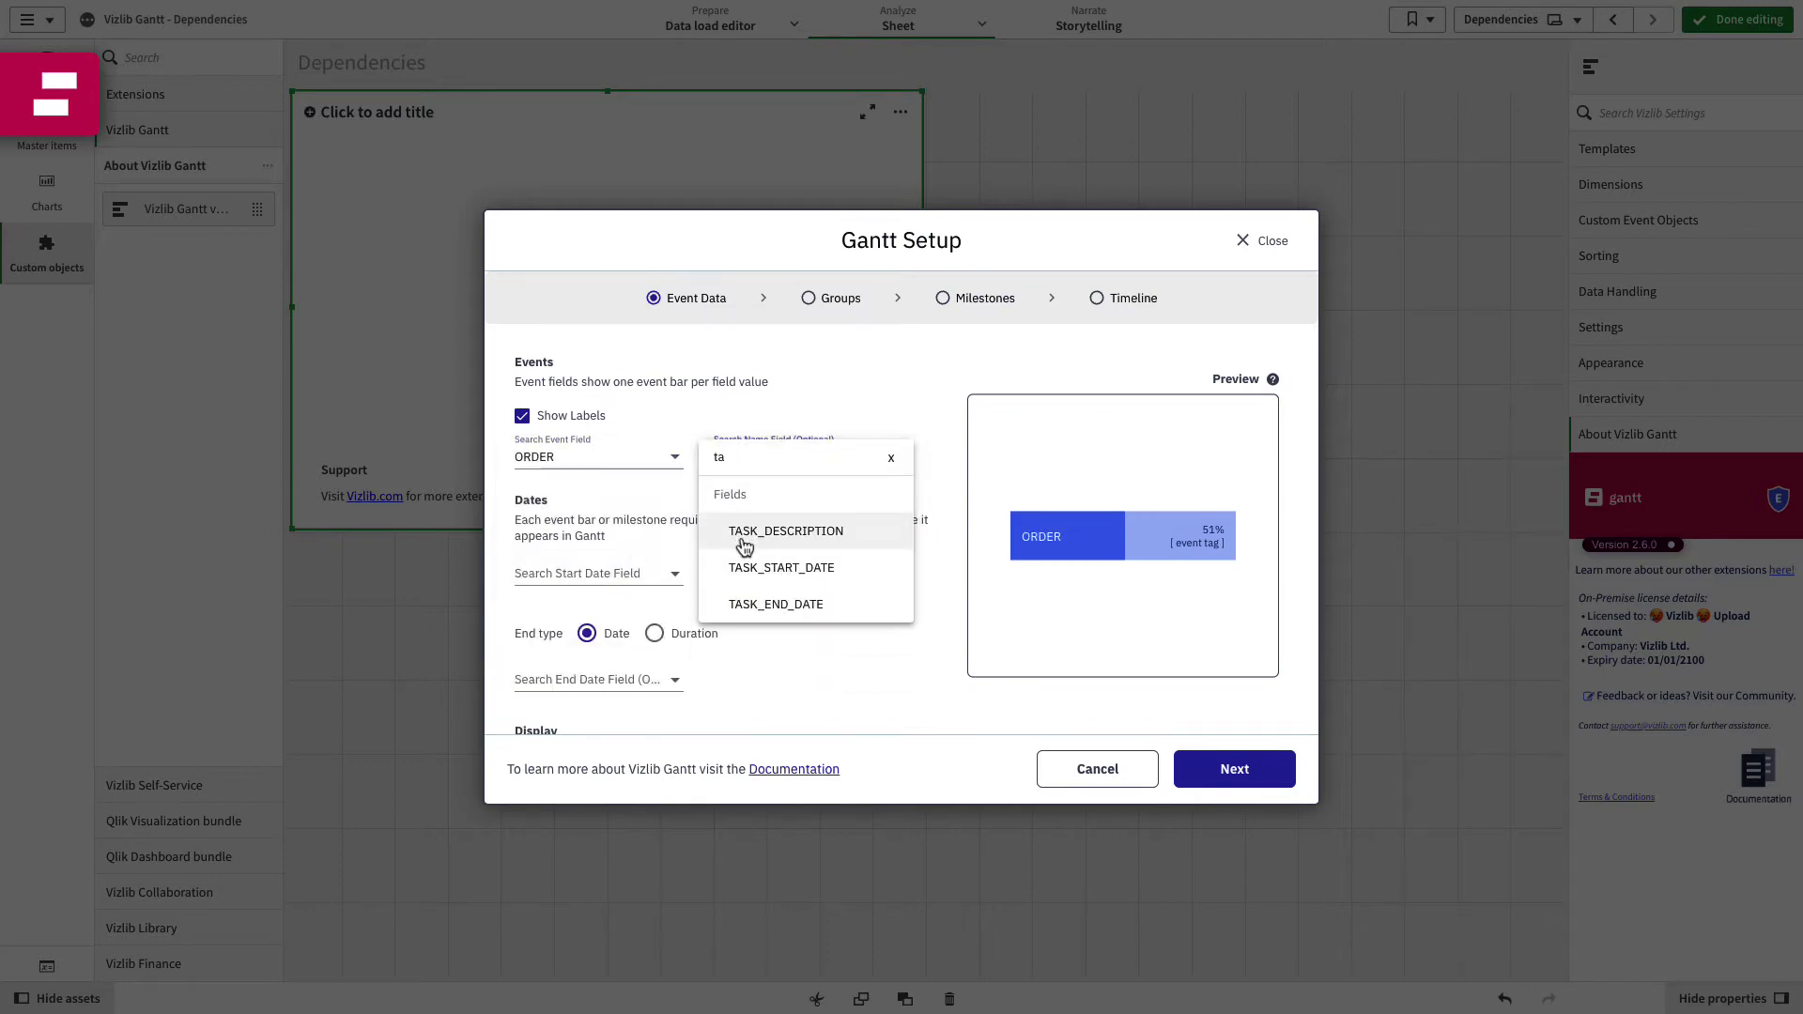
click(743, 537)
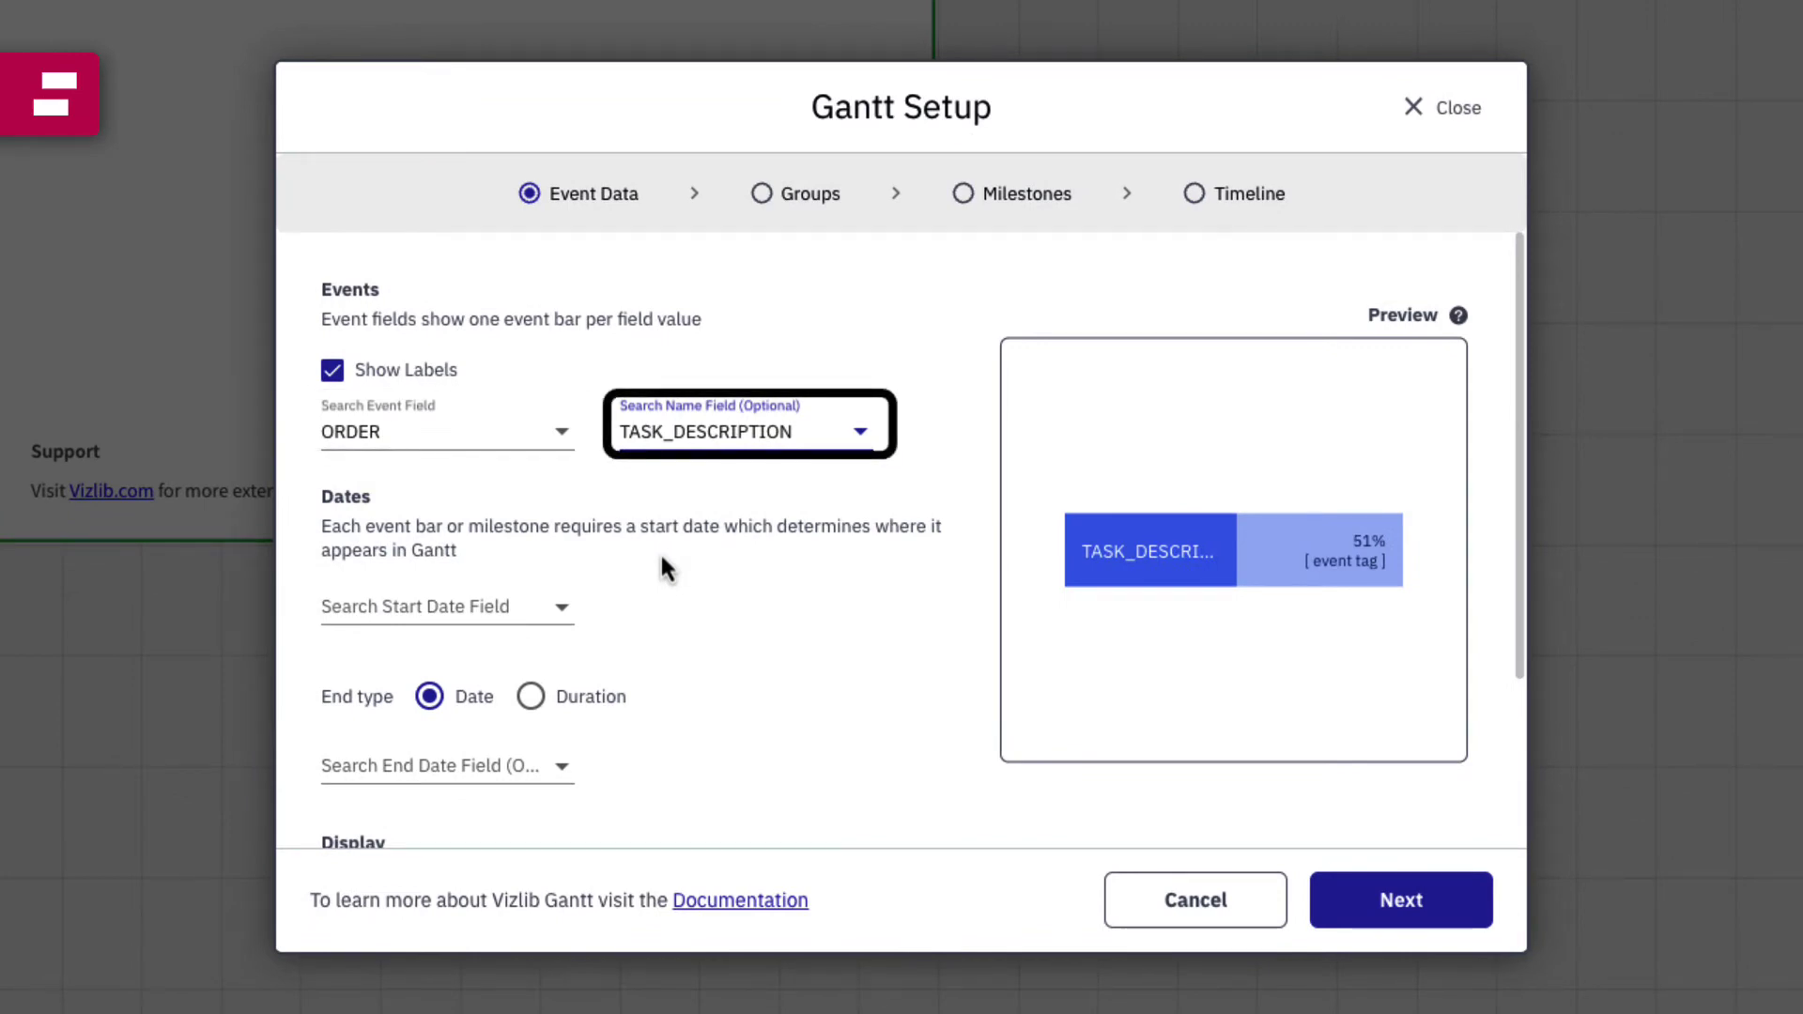
Set the start date field to TASK_START_DATE and the end date field to TASK_END_DATE, and continue to the Groups setup.
click(507, 611)
click(474, 808)
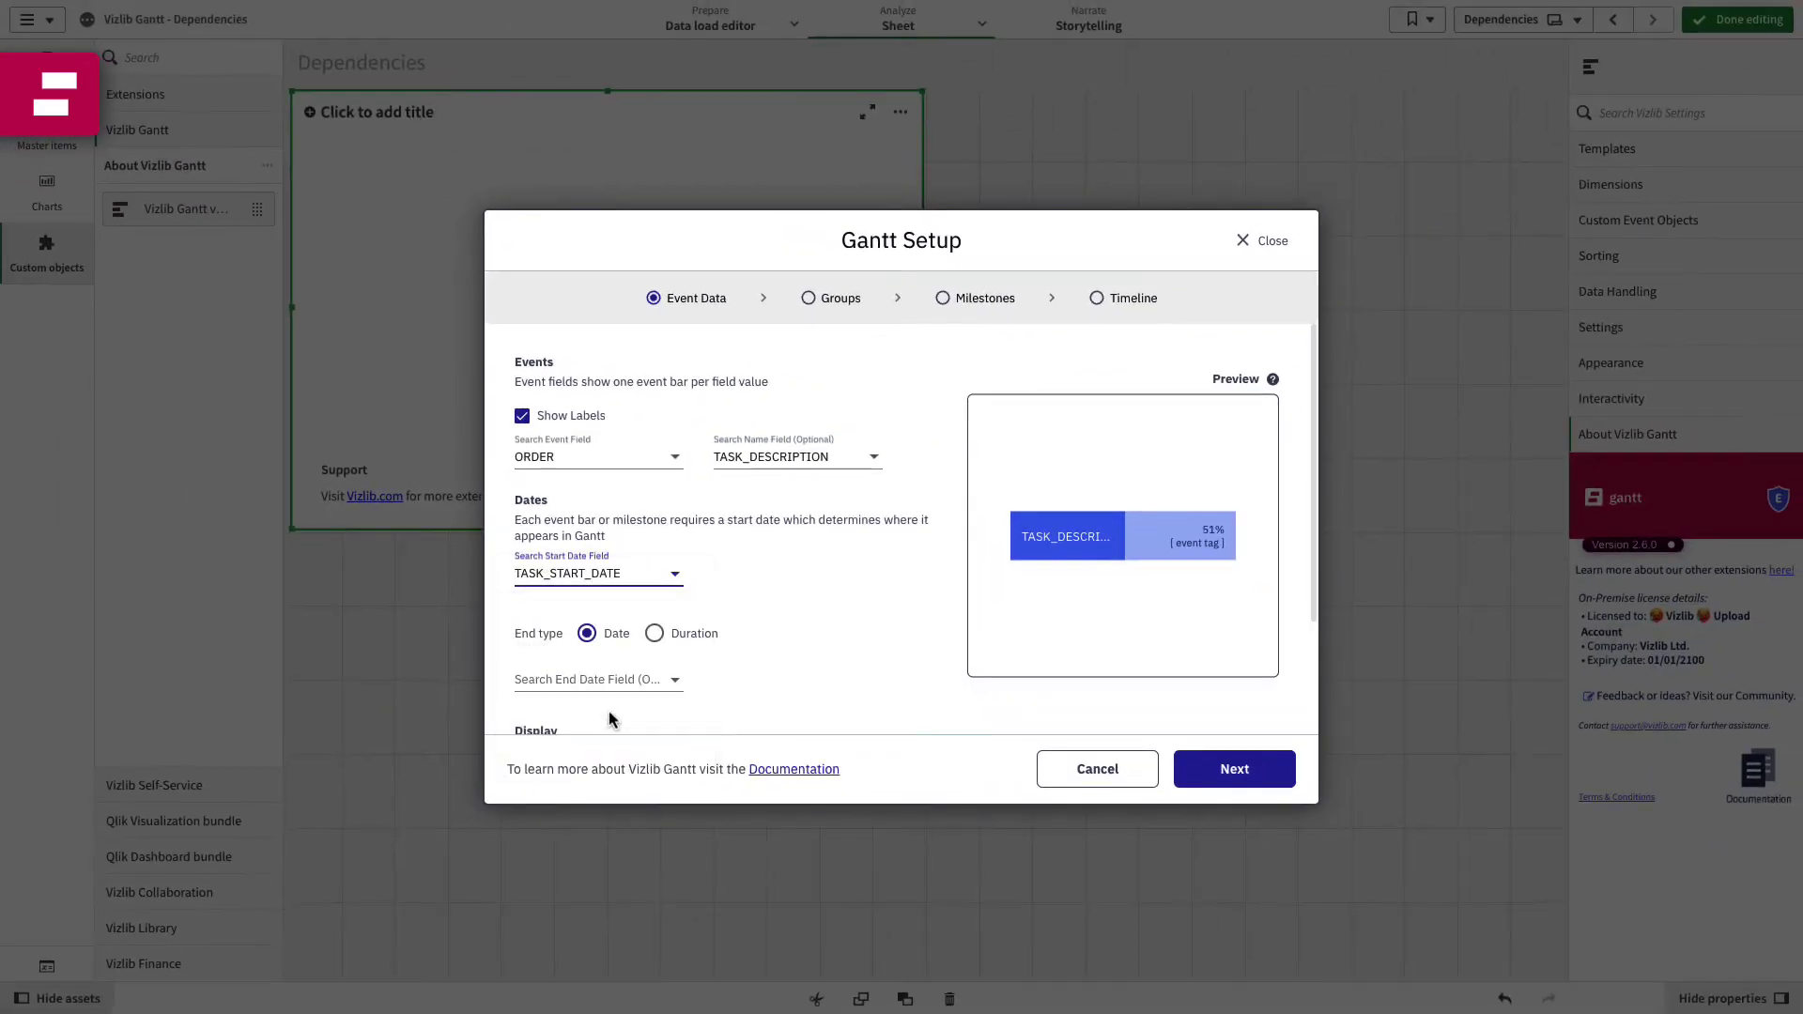
click(611, 696)
click(622, 866)
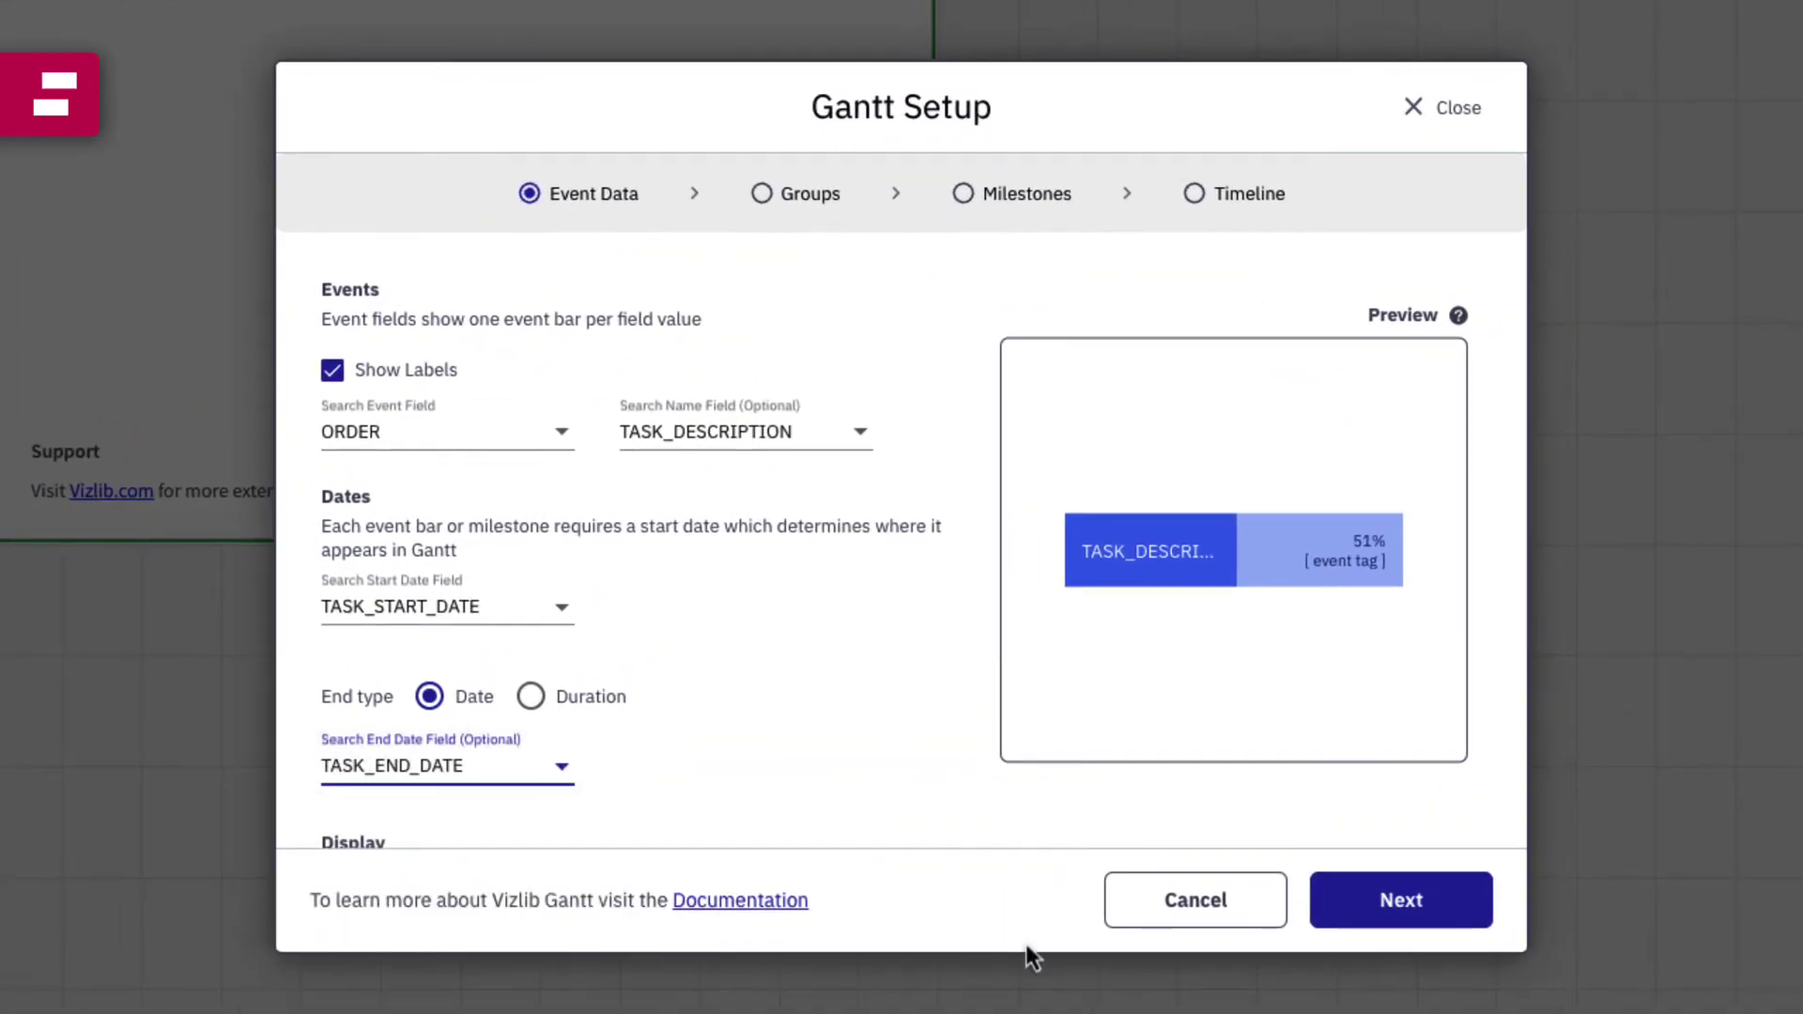
click(1400, 902)
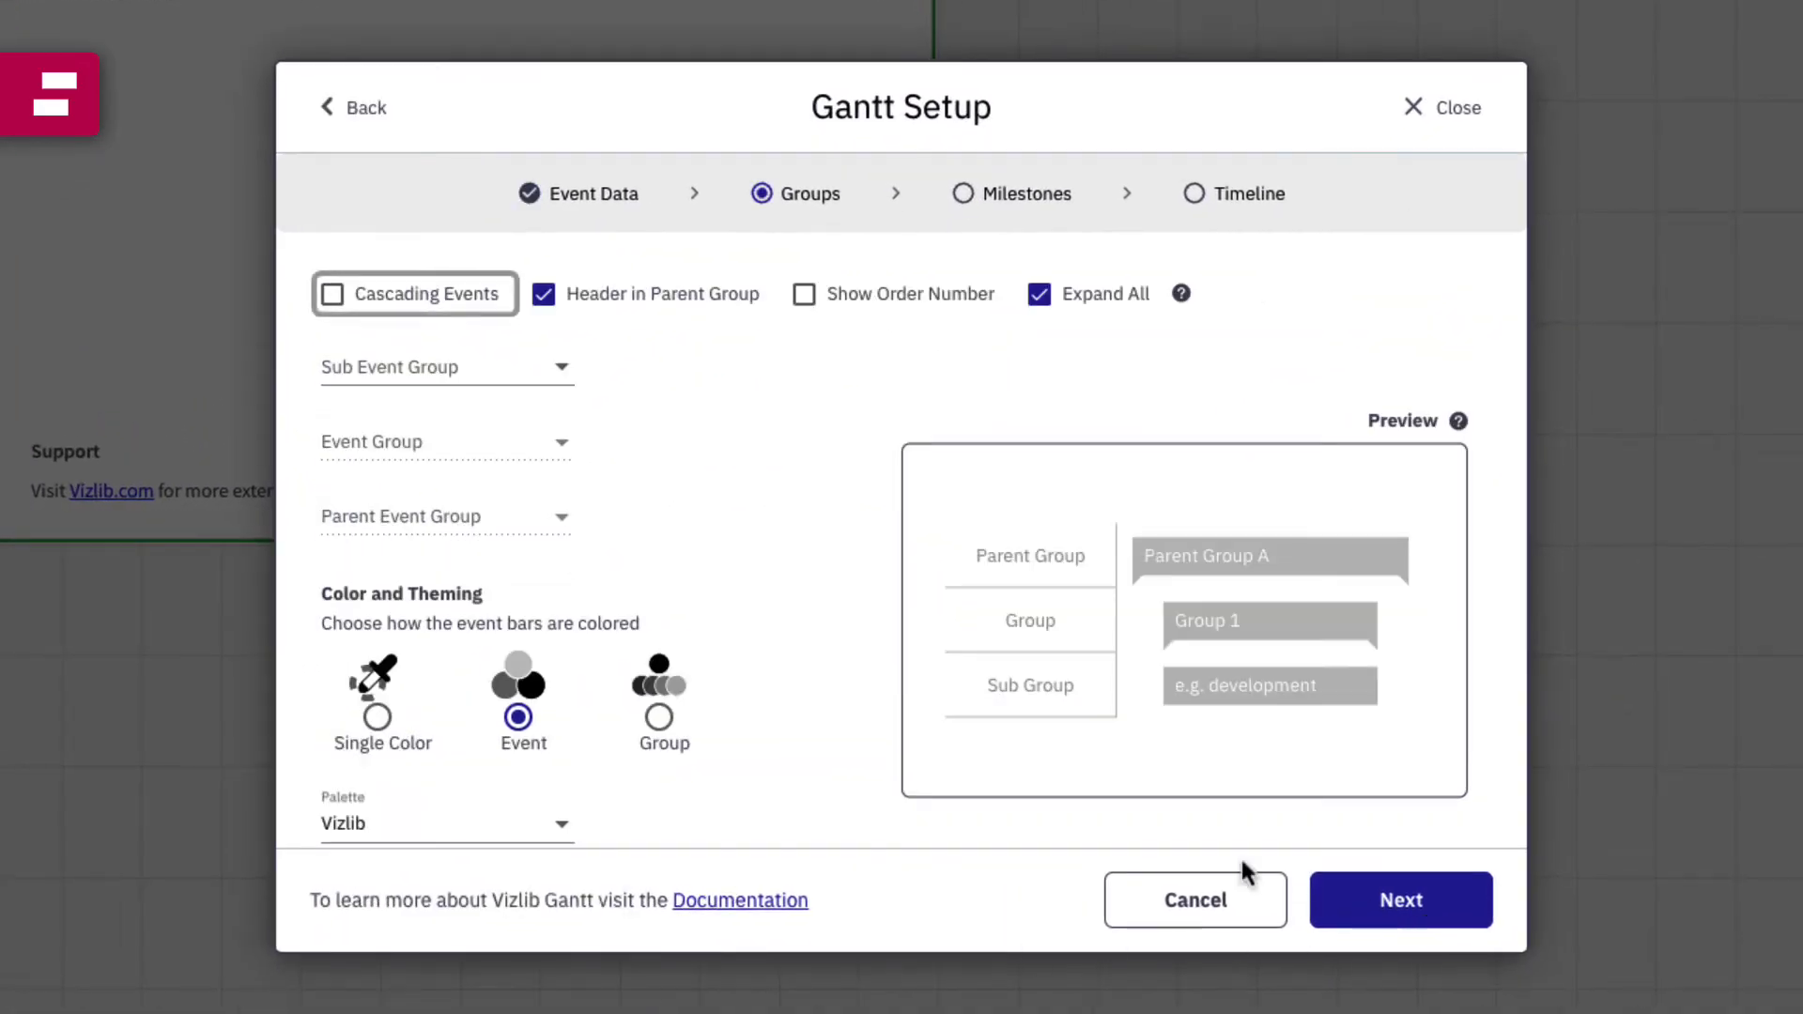
Enable Cascading Events and set the sub event group to PROJECT_DESCR and the event group to MANAGING_AGCY.
click(404, 315)
click(431, 368)
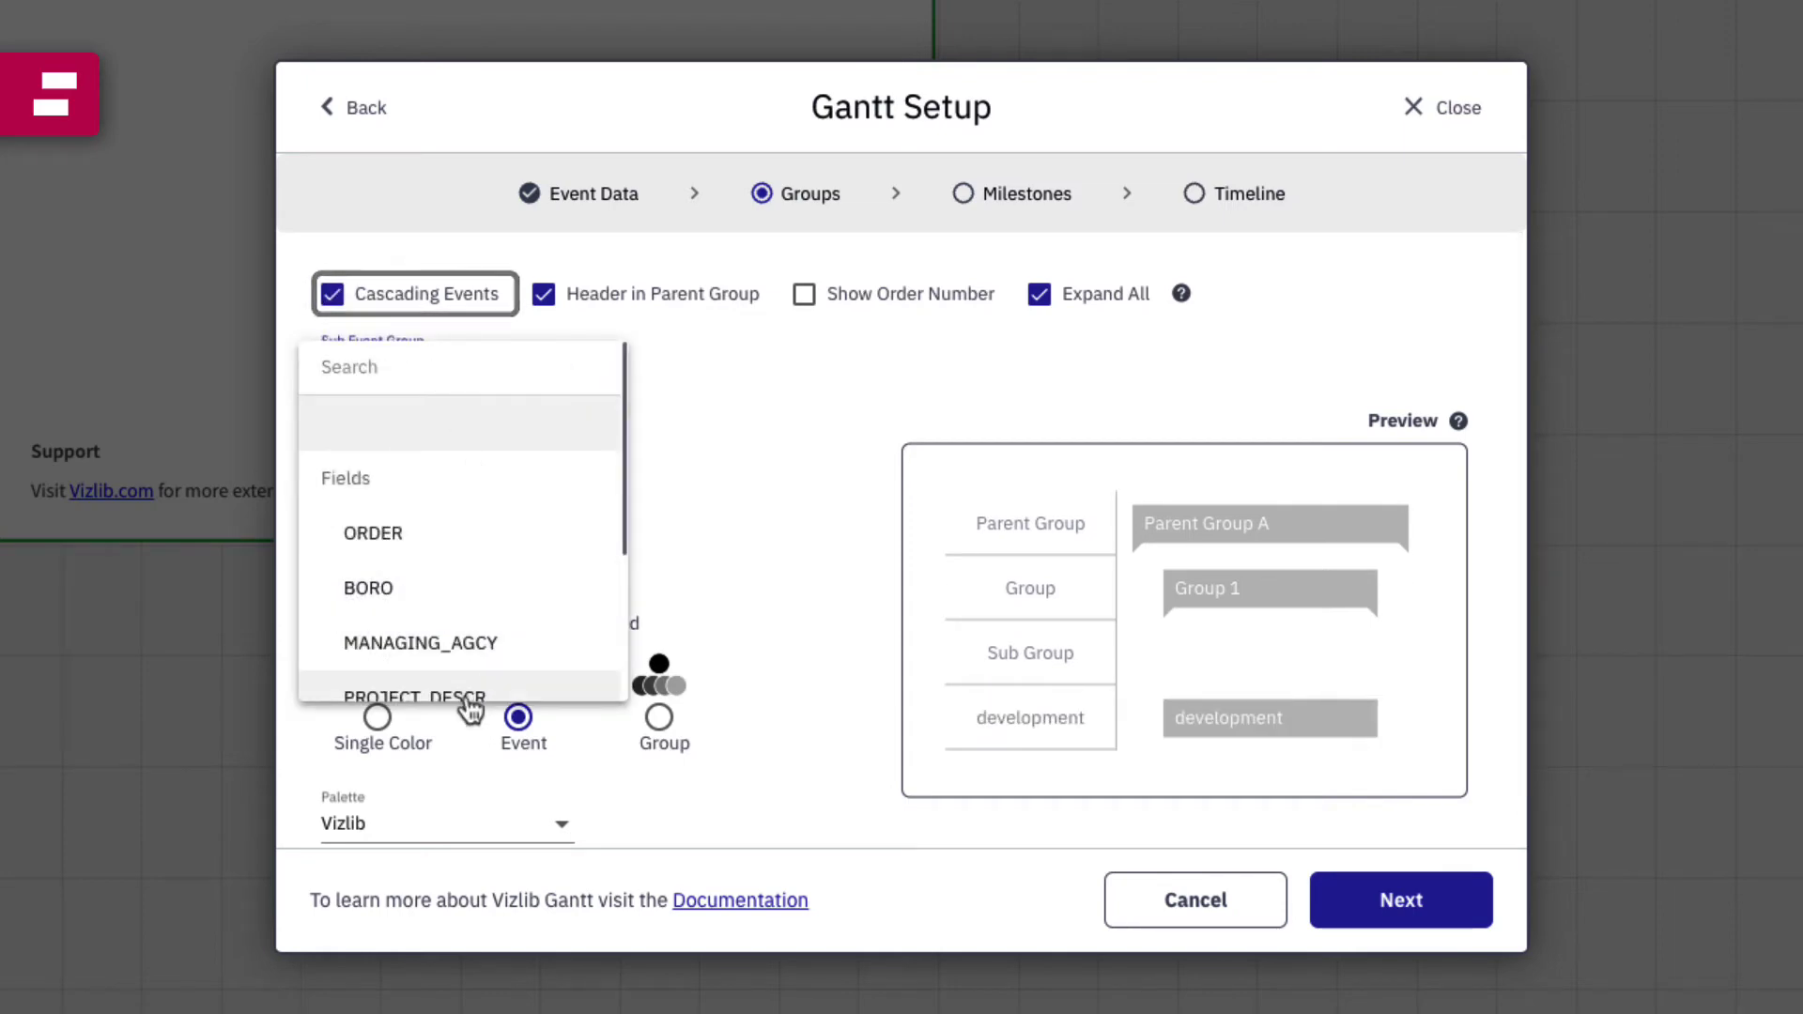
click(487, 695)
click(458, 456)
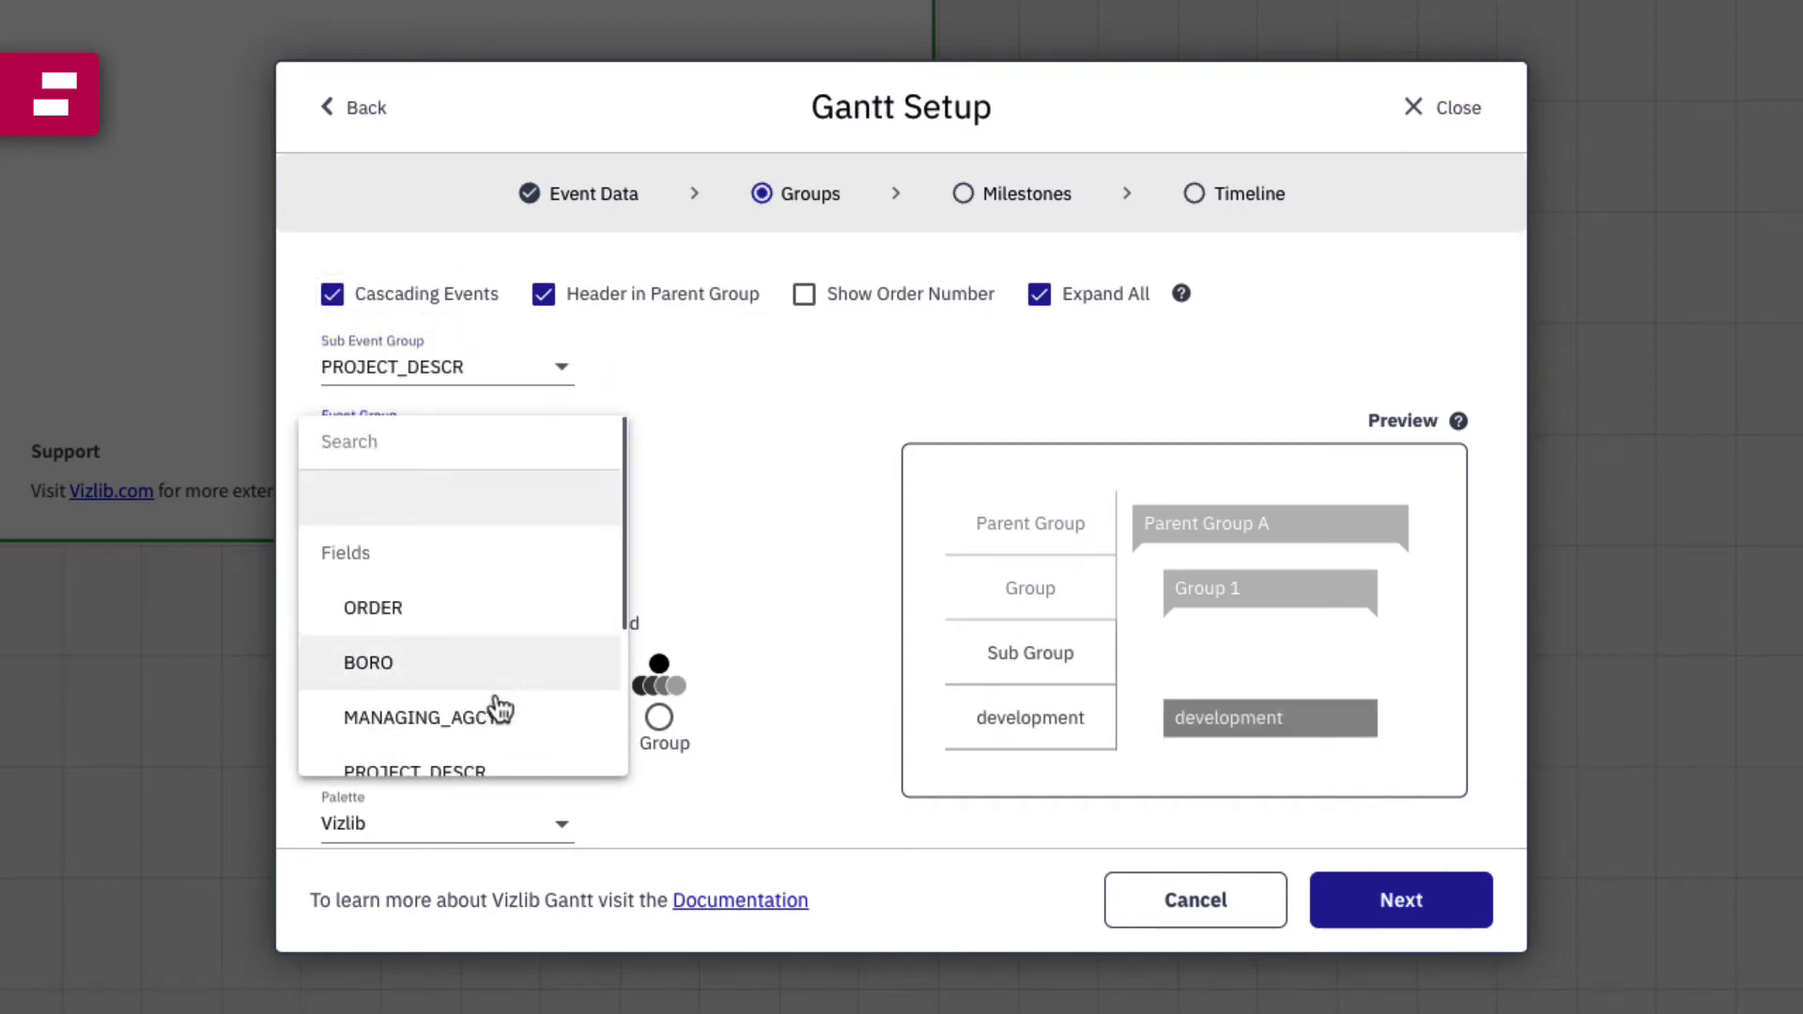
click(494, 717)
Color the event bars with the Qlik Sense palette and continue to the Milestones setup.
scroll(515, 696, down, 1)
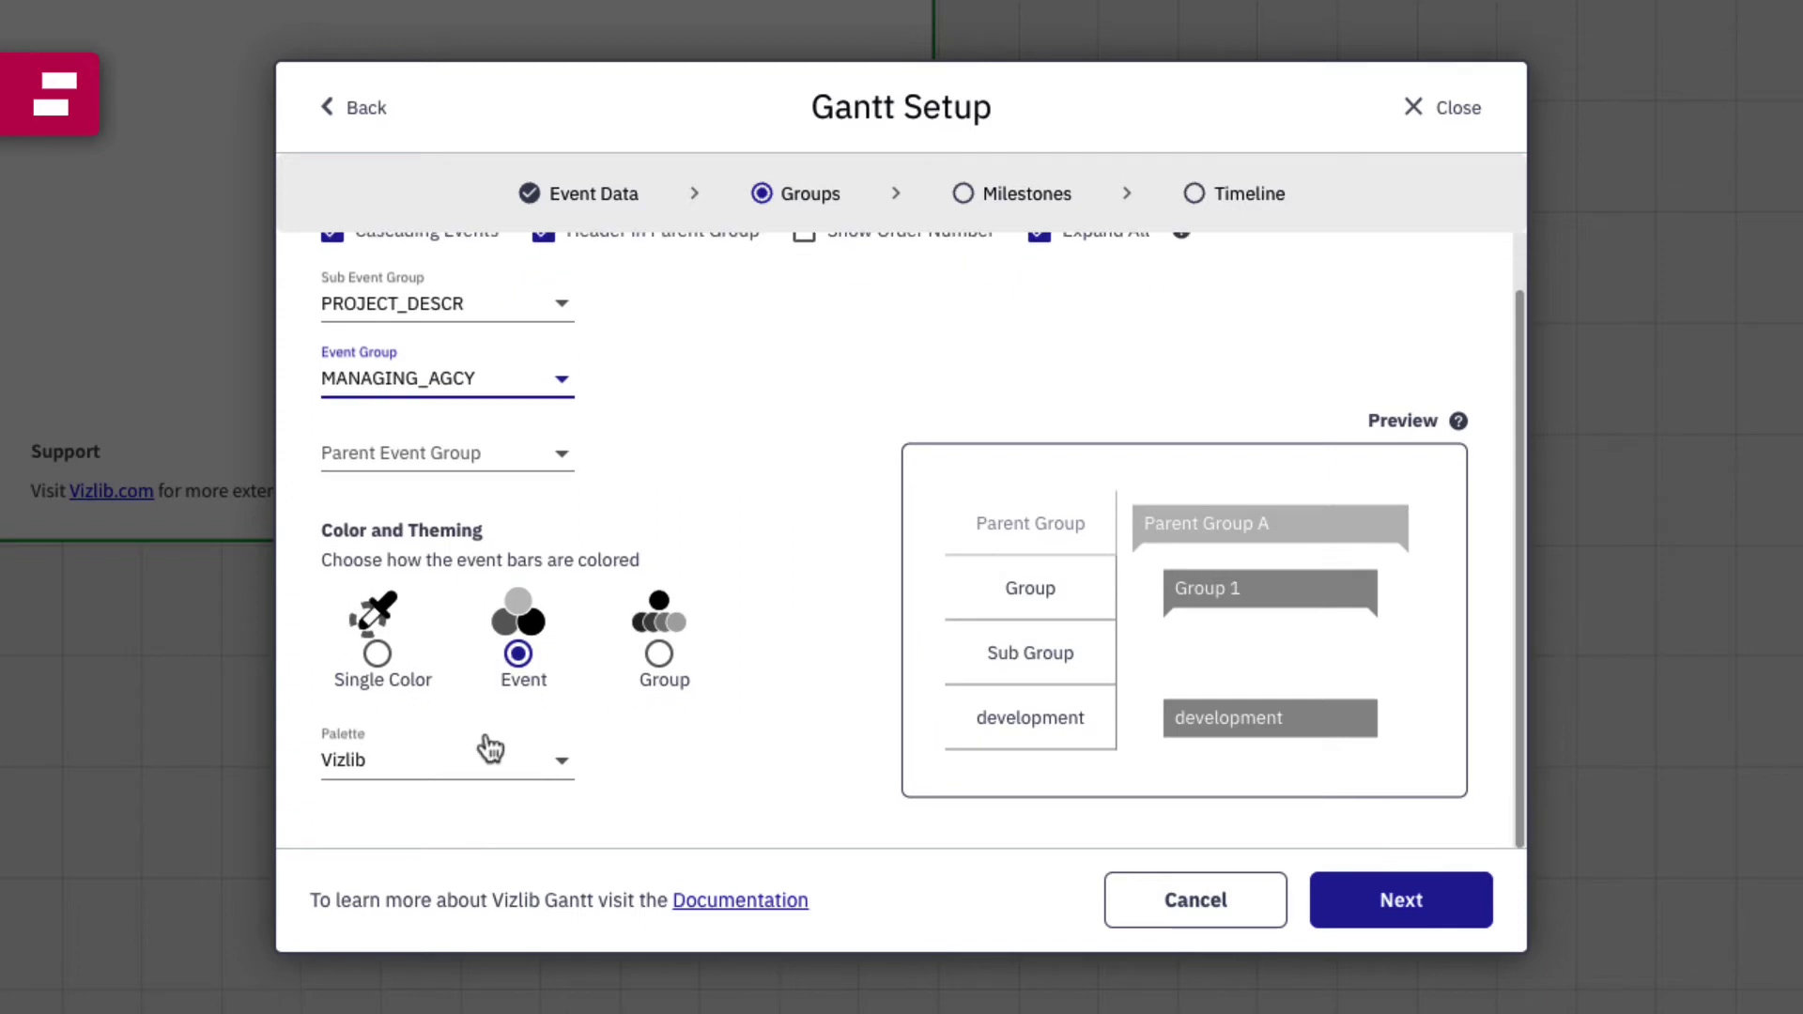
click(486, 787)
click(481, 877)
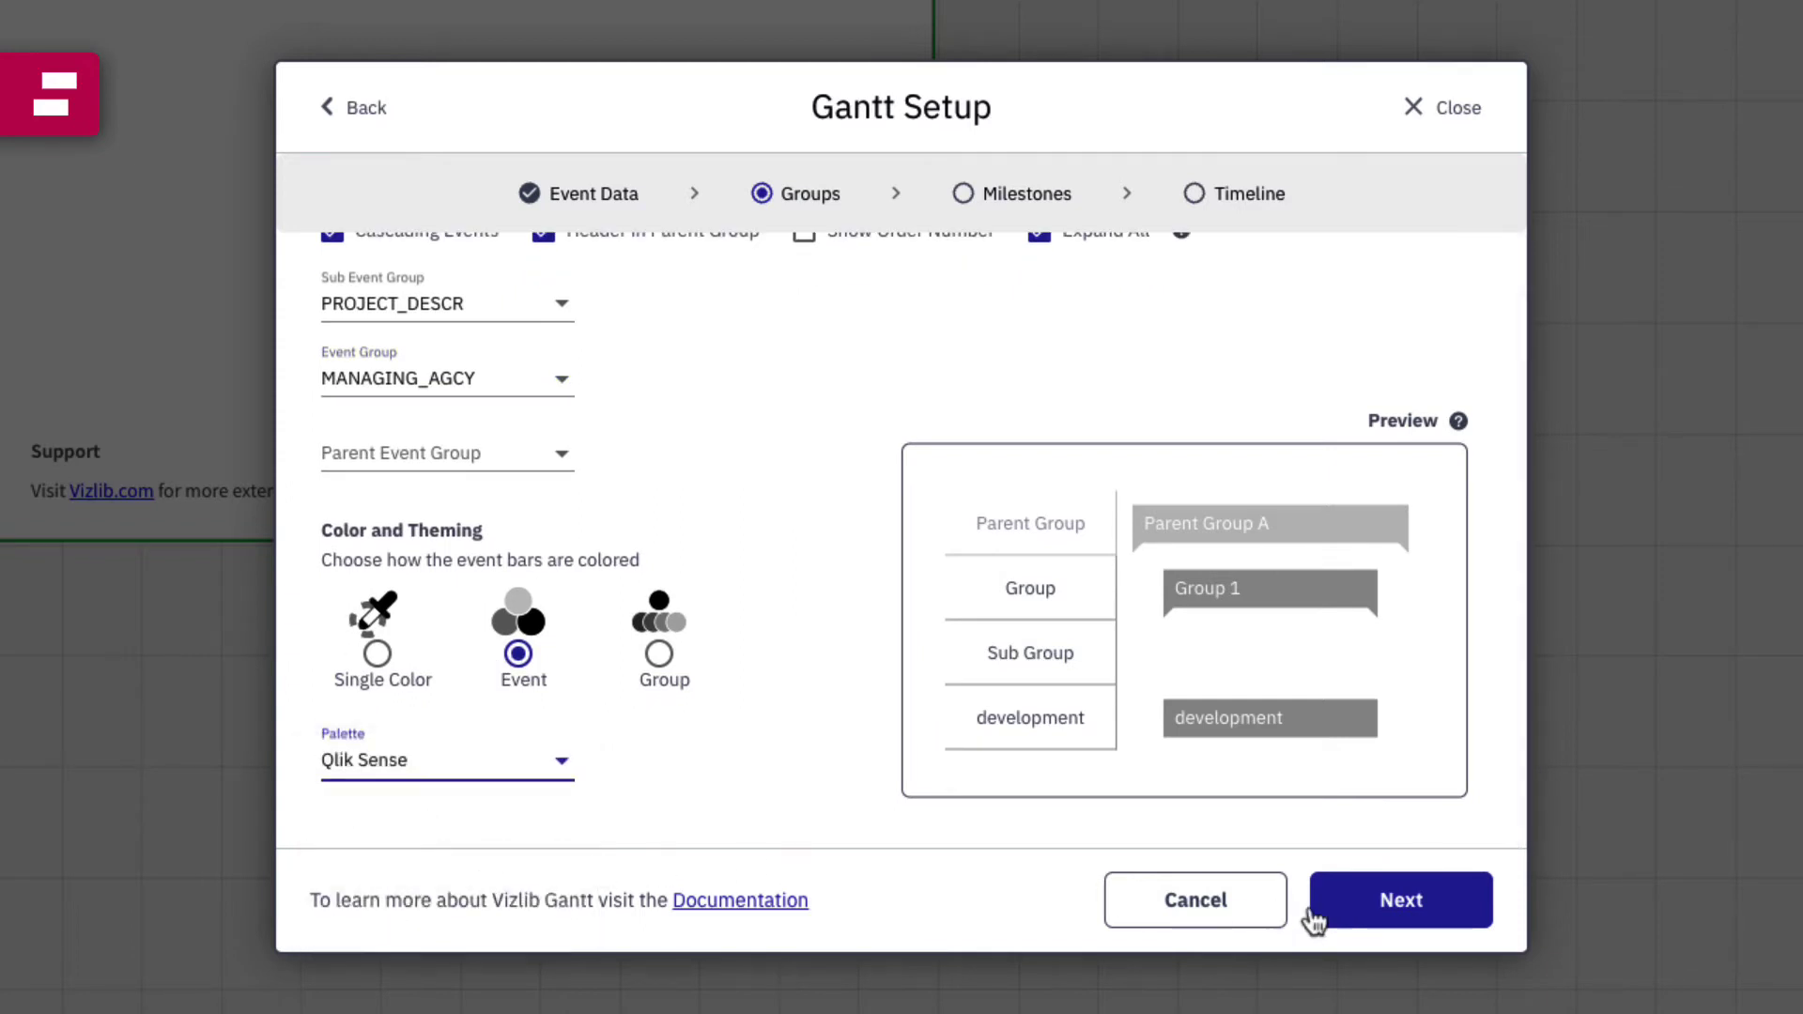
click(1394, 928)
Enable dynamic milestones with labels, choose the lizard-hand icon found by searching "han", and continue to the Timeline setup.
click(348, 375)
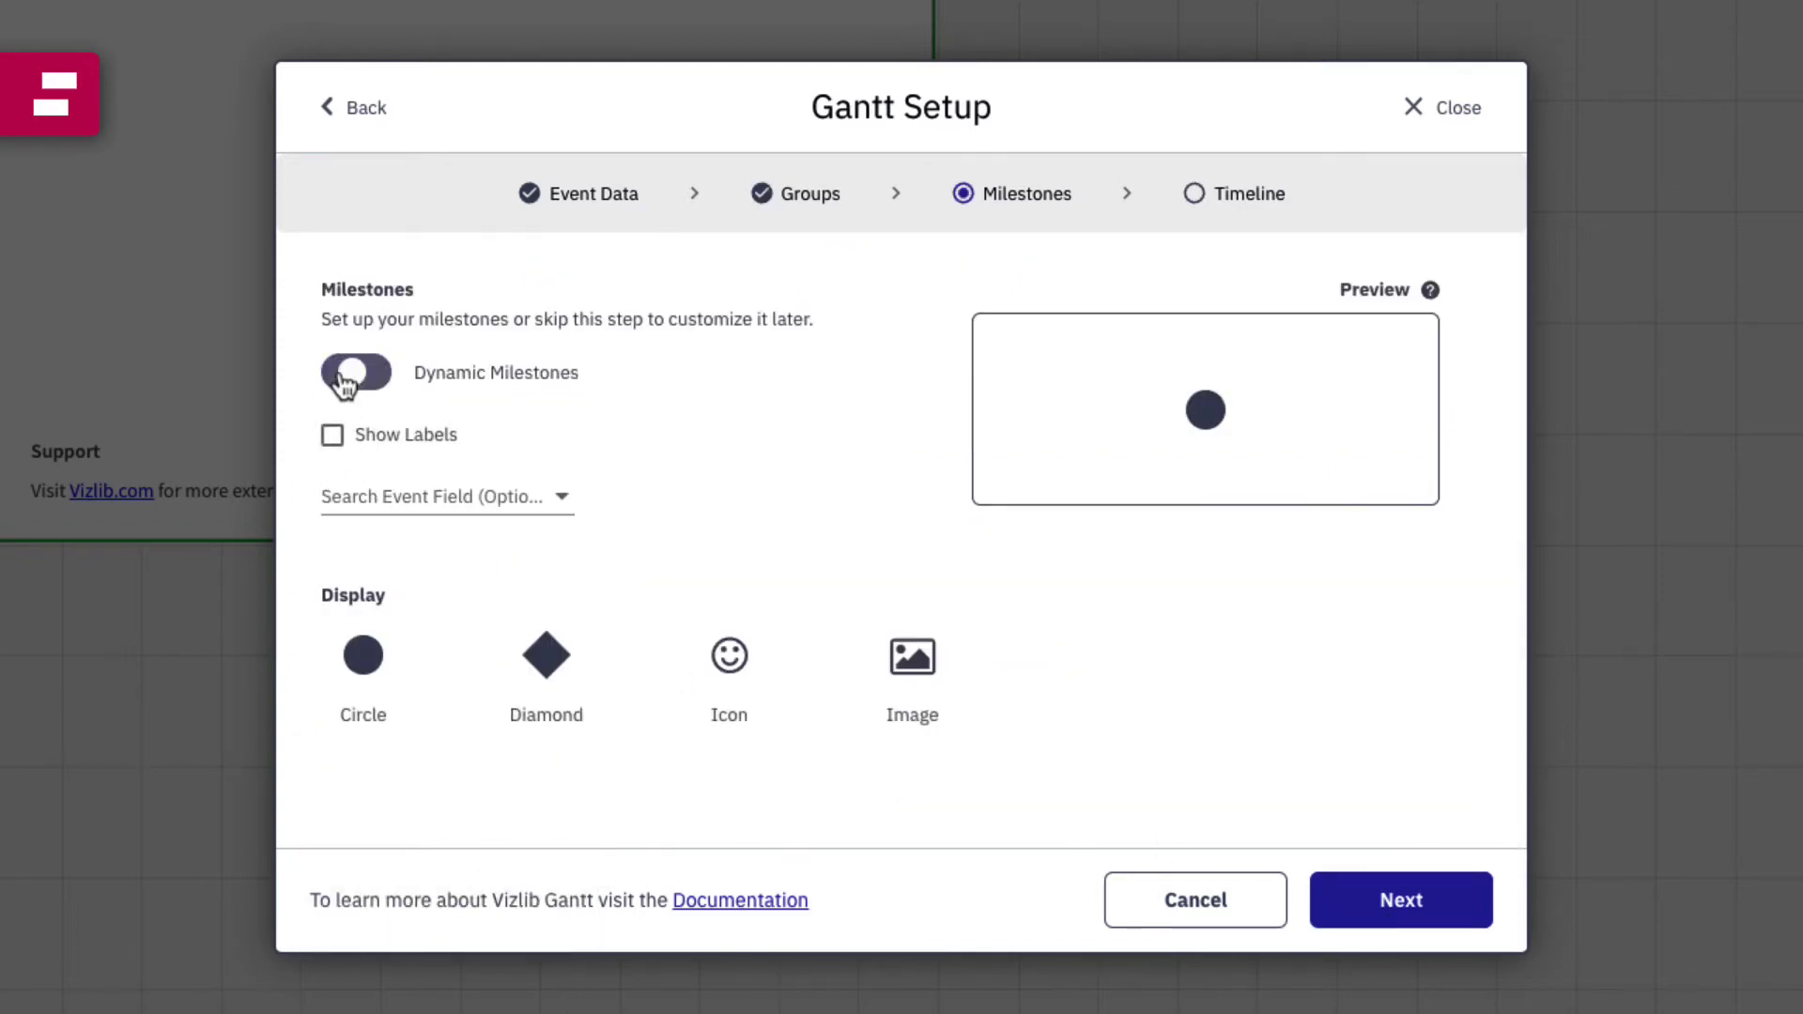
click(335, 441)
click(729, 692)
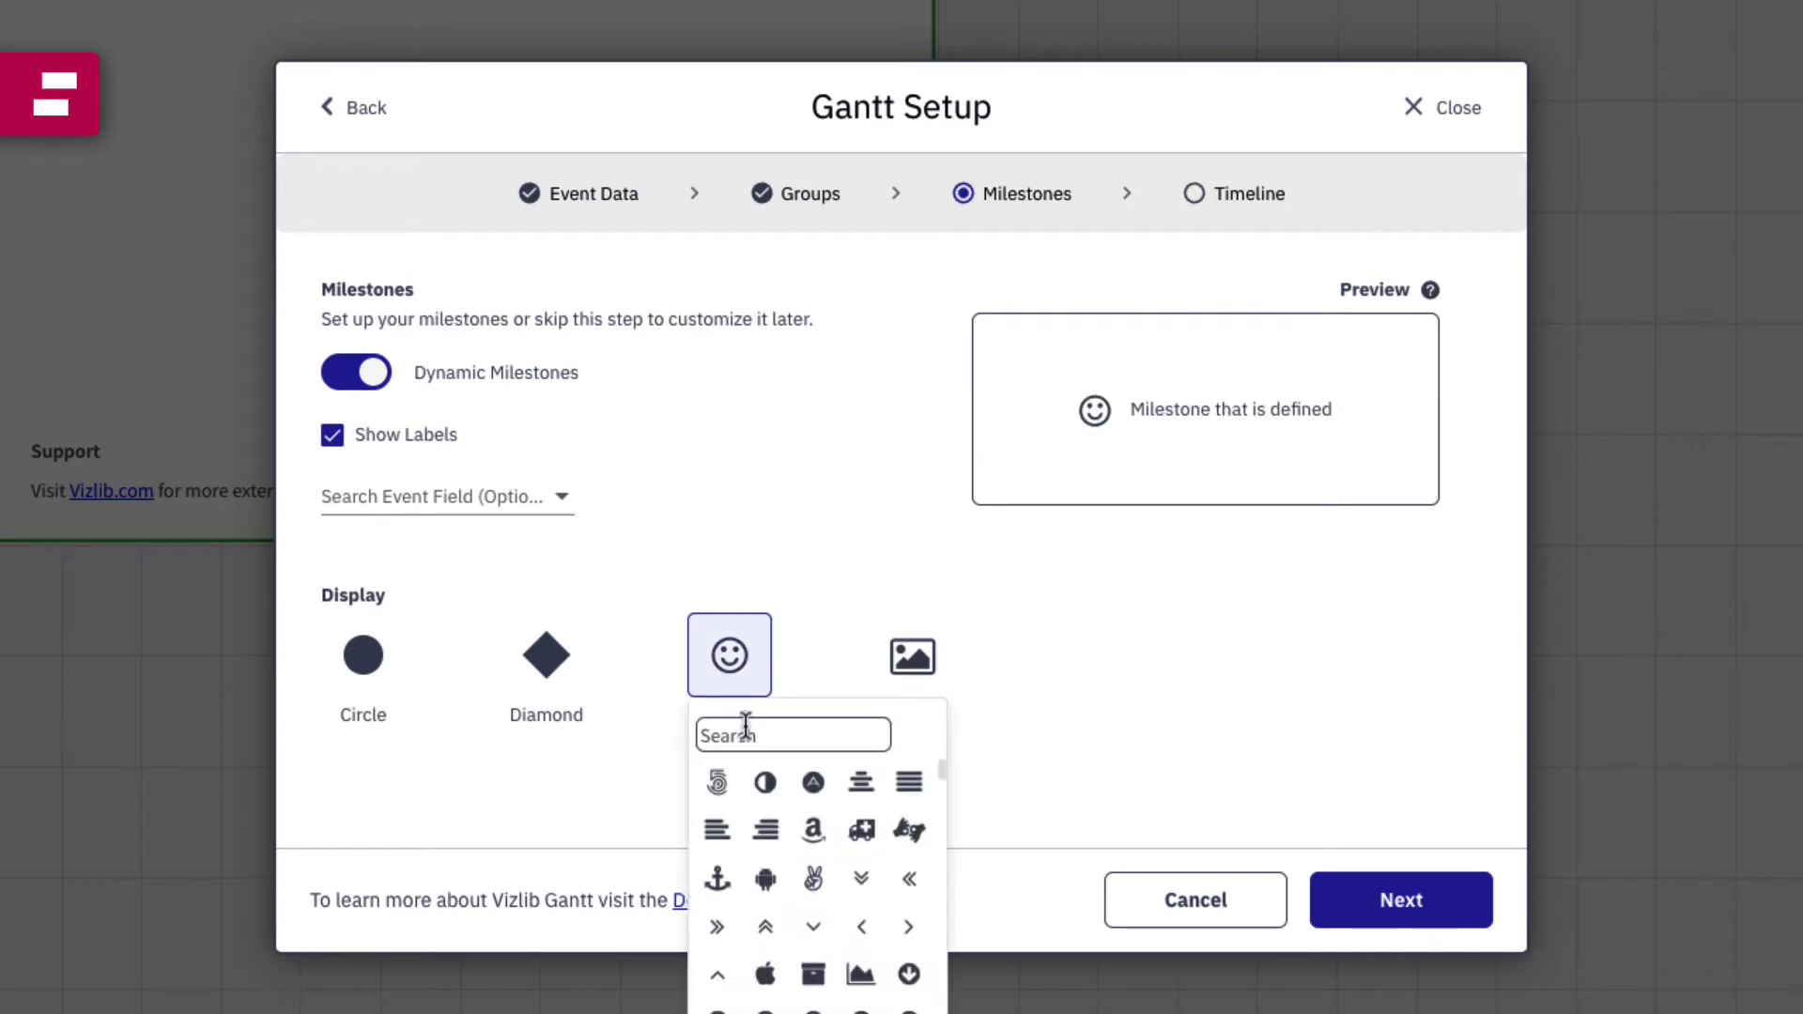
text(han)
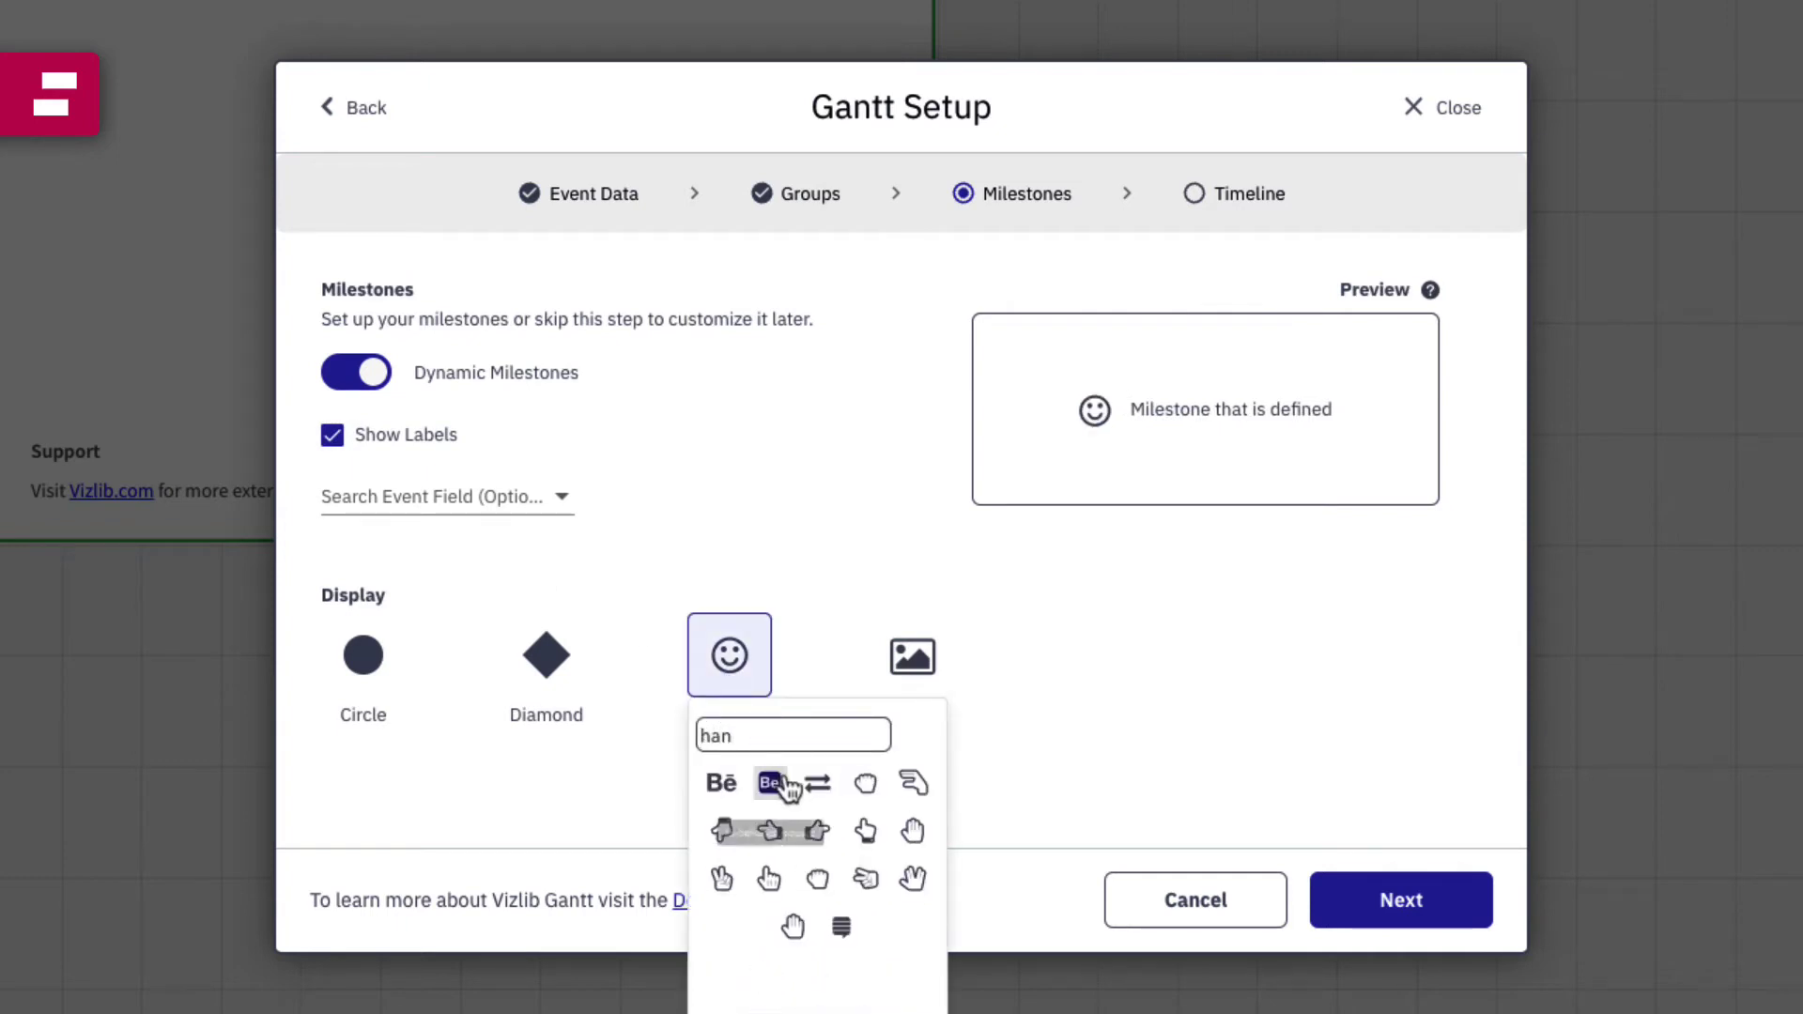
click(910, 785)
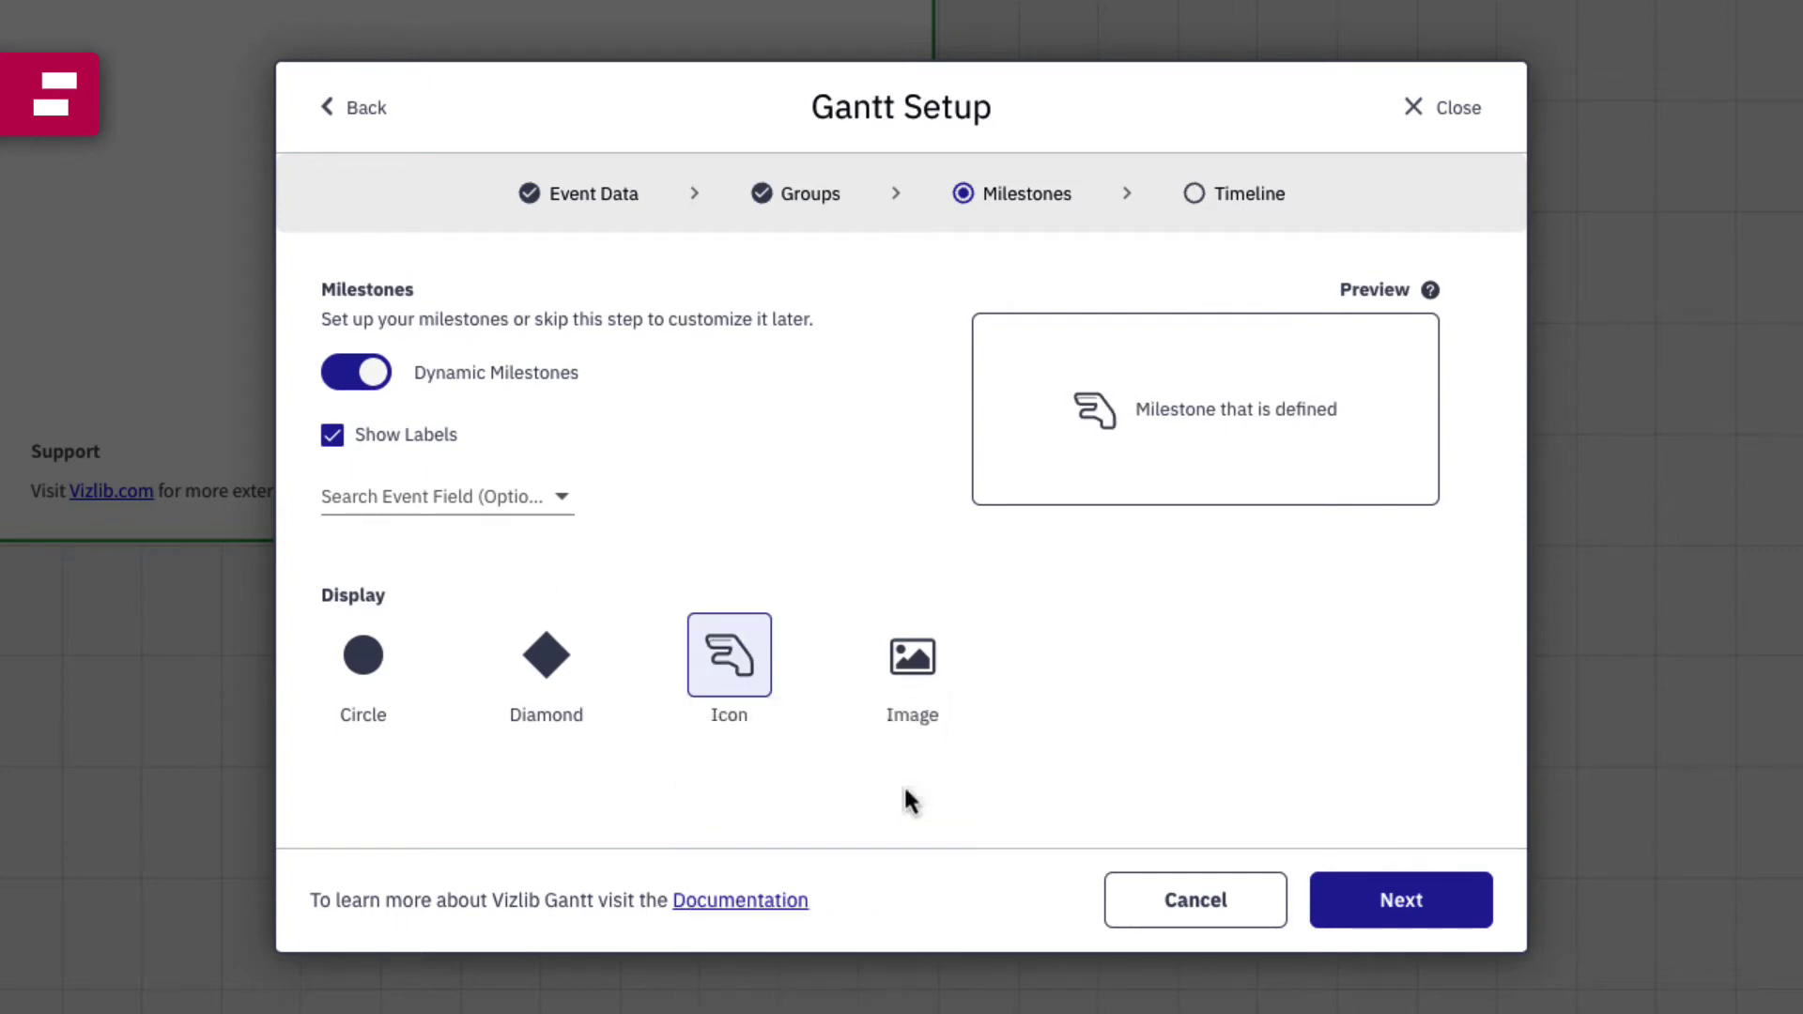
click(1384, 900)
Set the default time range to Yearly, create the Gantt chart, and expand it to full size.
click(731, 754)
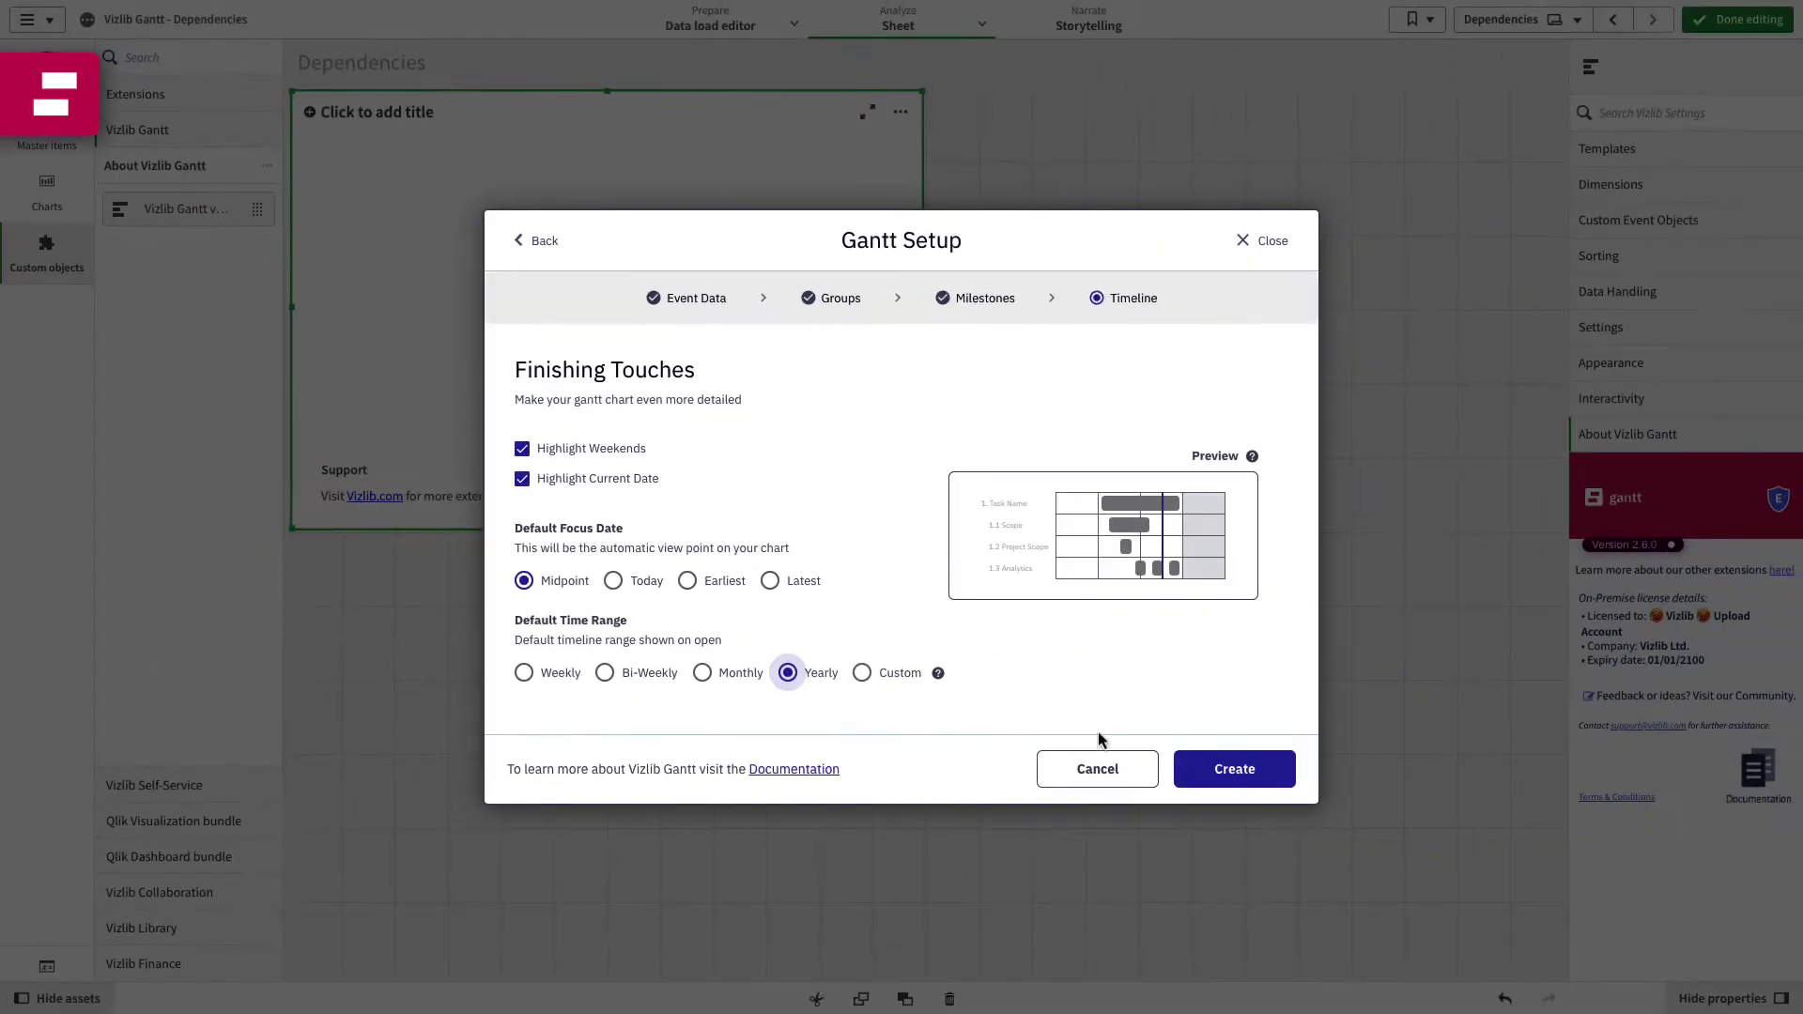
click(1209, 767)
click(871, 114)
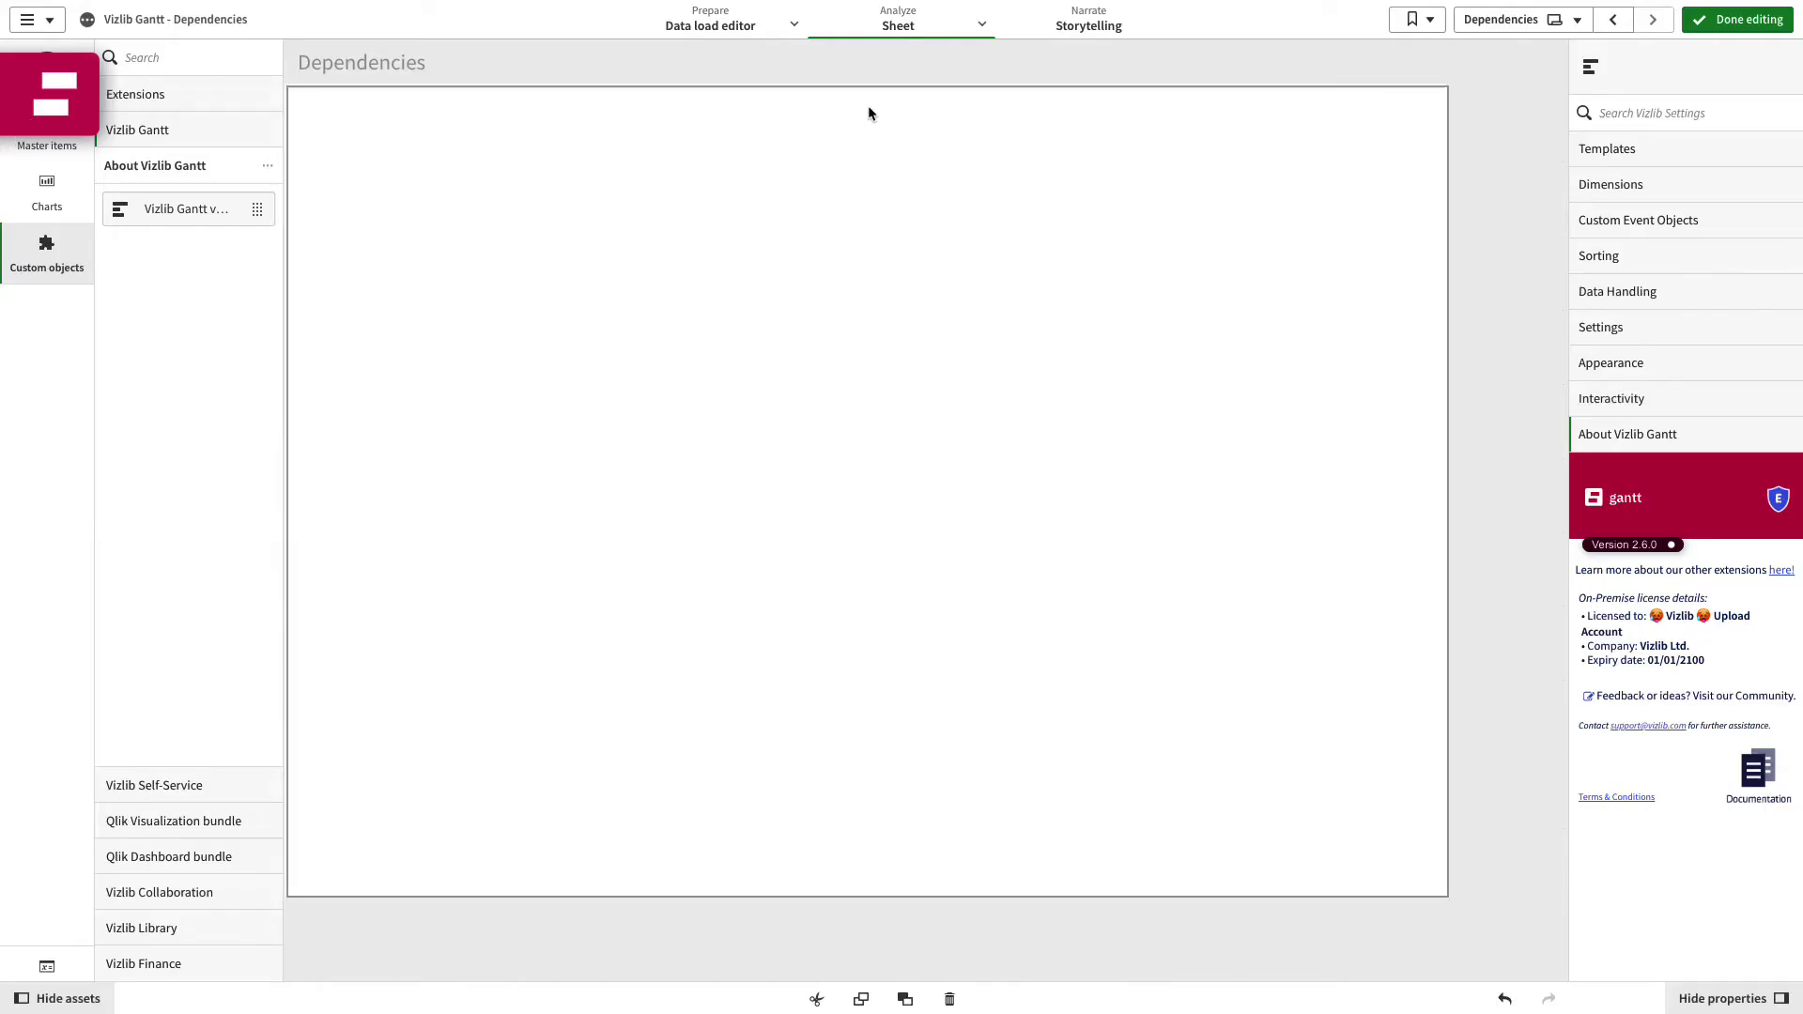
Search the Gantt properties for "depend" and enable Draw dependencies for the ORDER dimension.
text(depen)
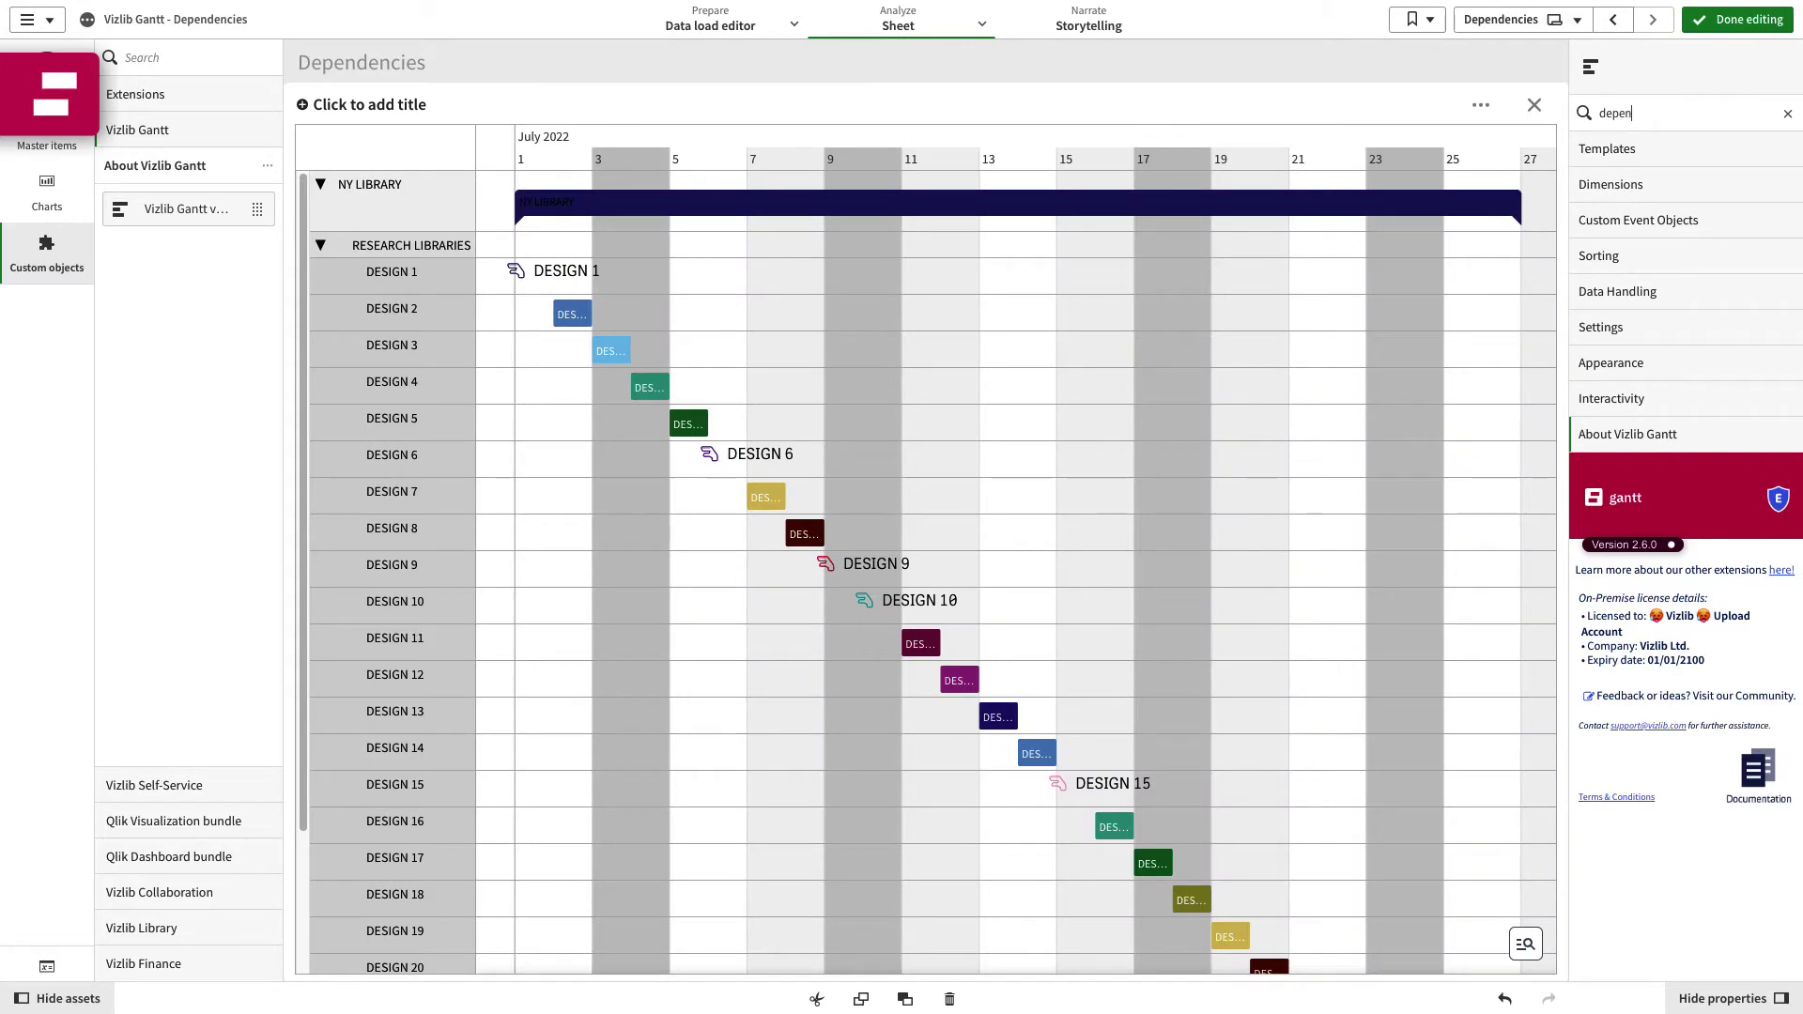
text(d)
click(1637, 188)
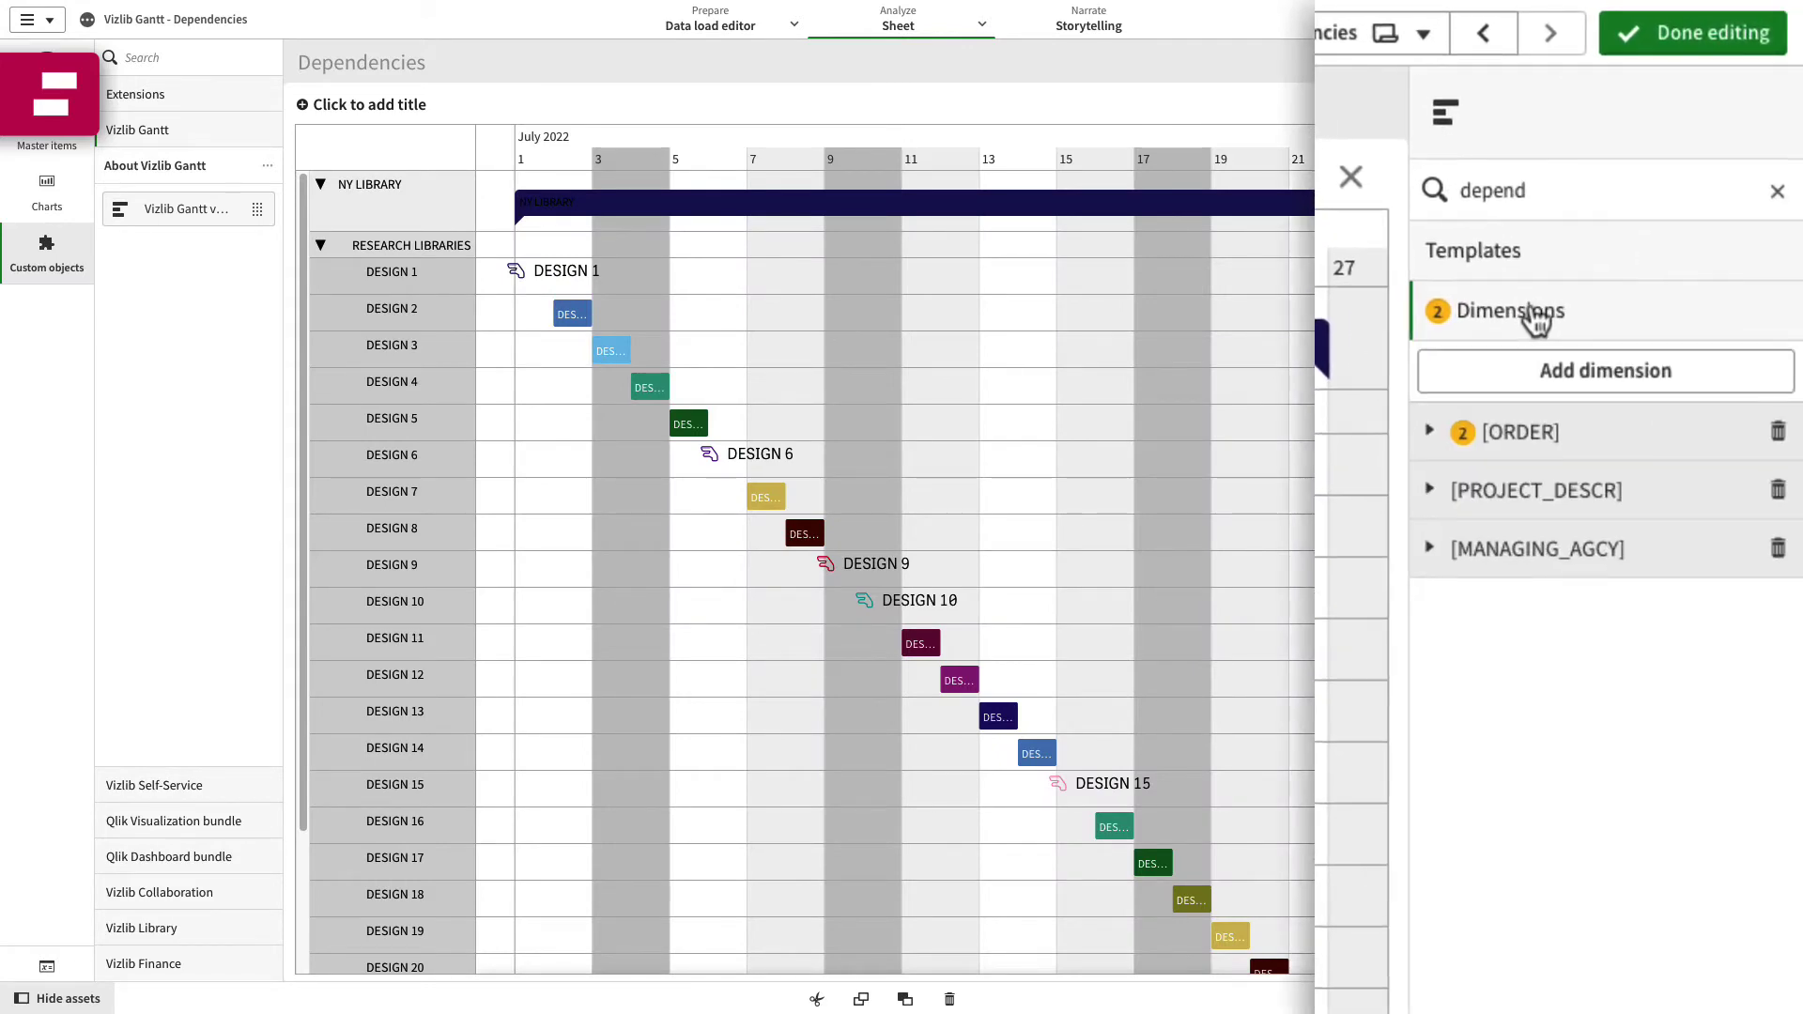
click(1498, 430)
scroll(1500, 582, down, 5)
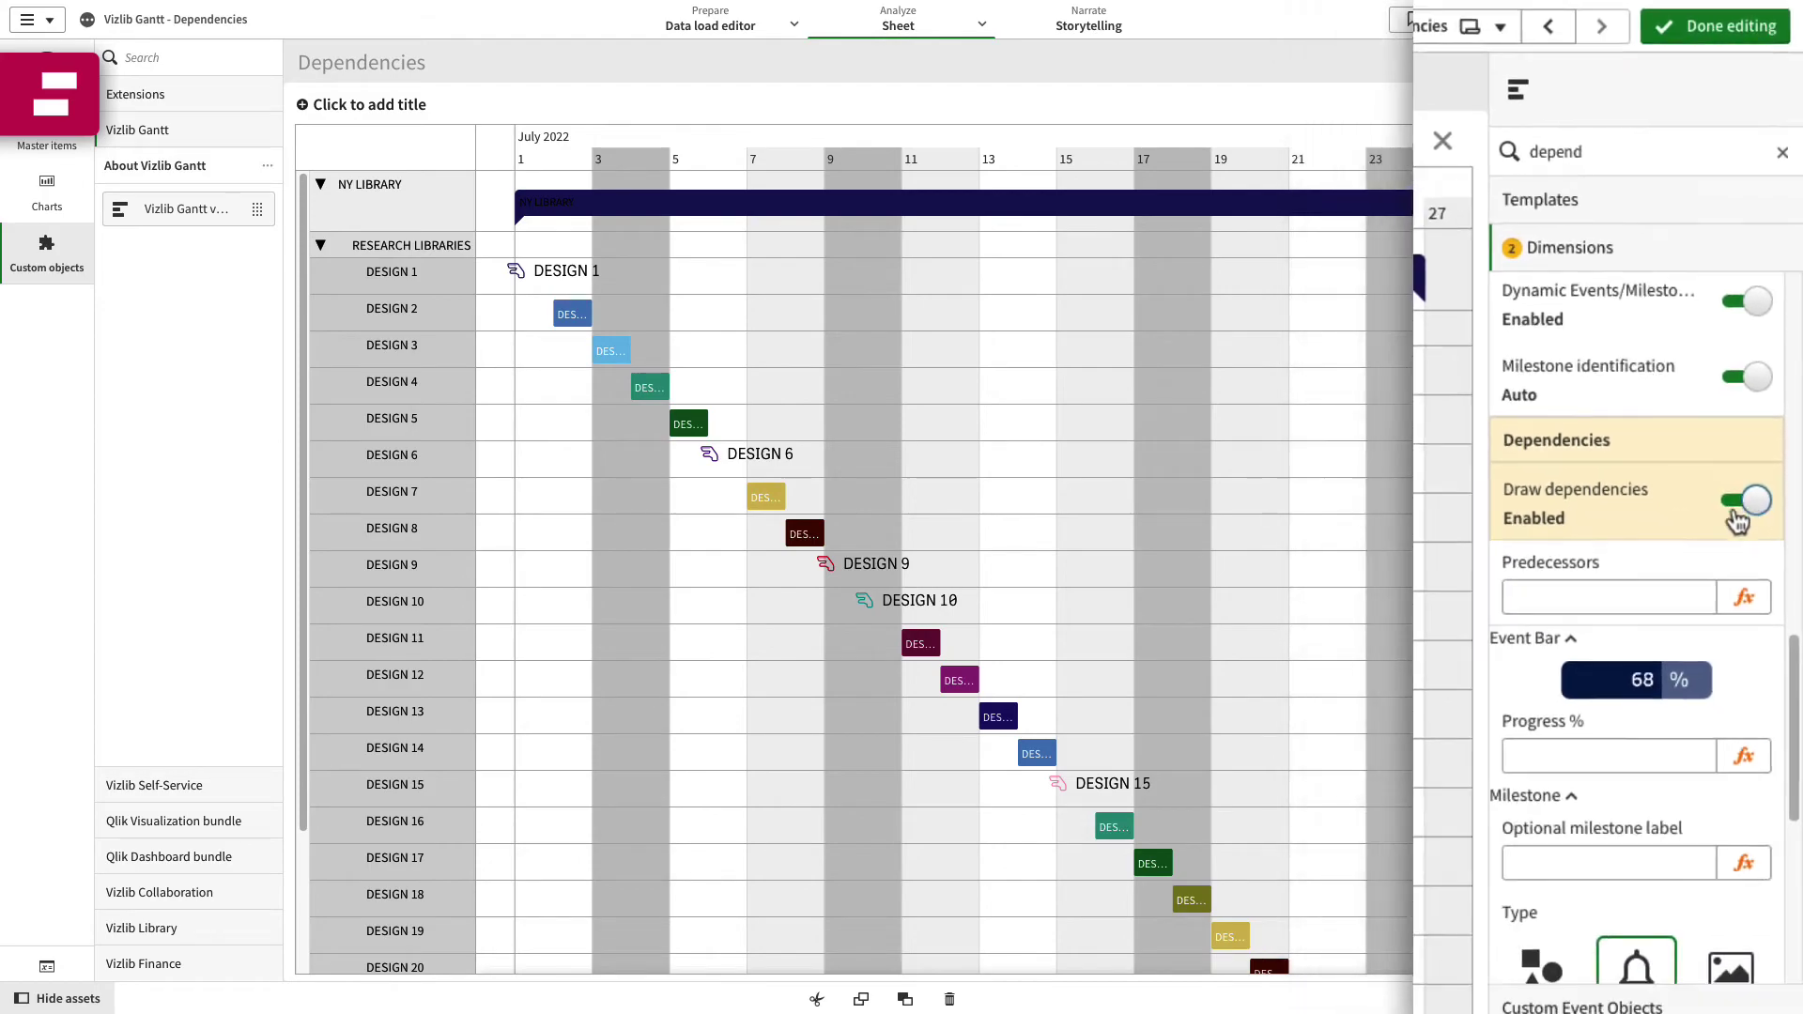
Set the Predecessors expression to the Predecessors field without aggregation.
click(1760, 448)
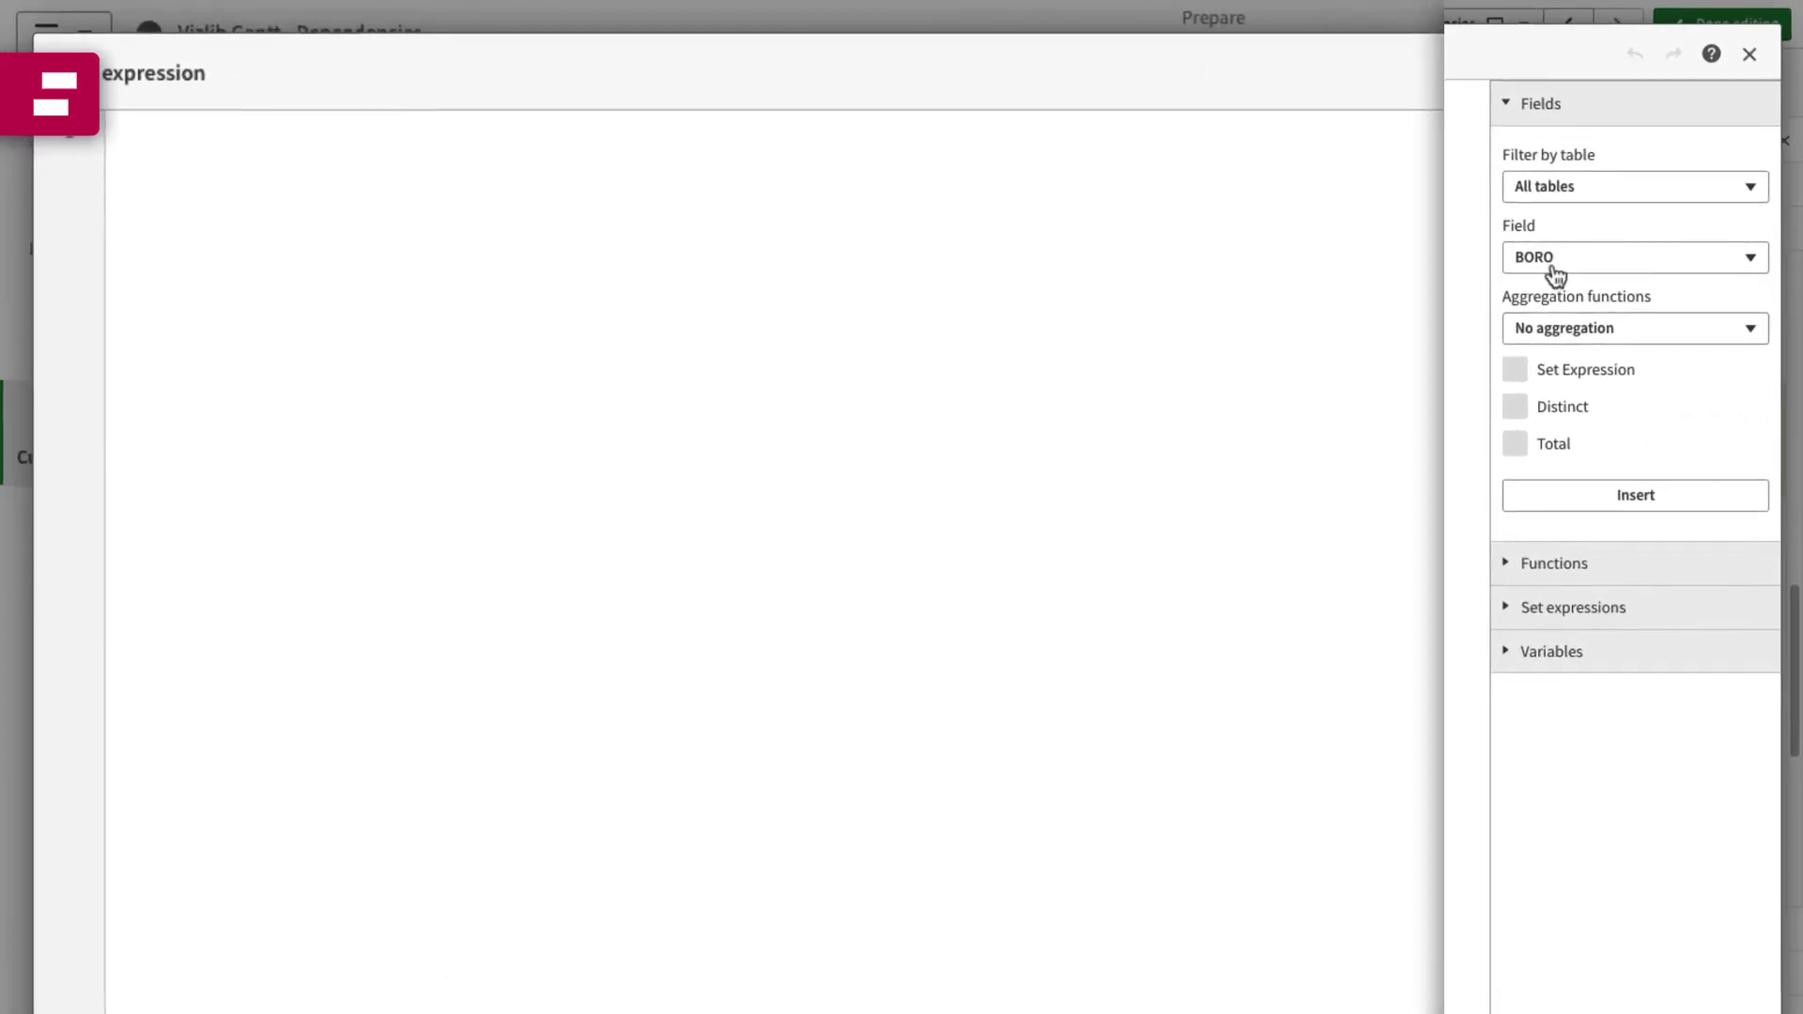
click(1592, 223)
click(1576, 495)
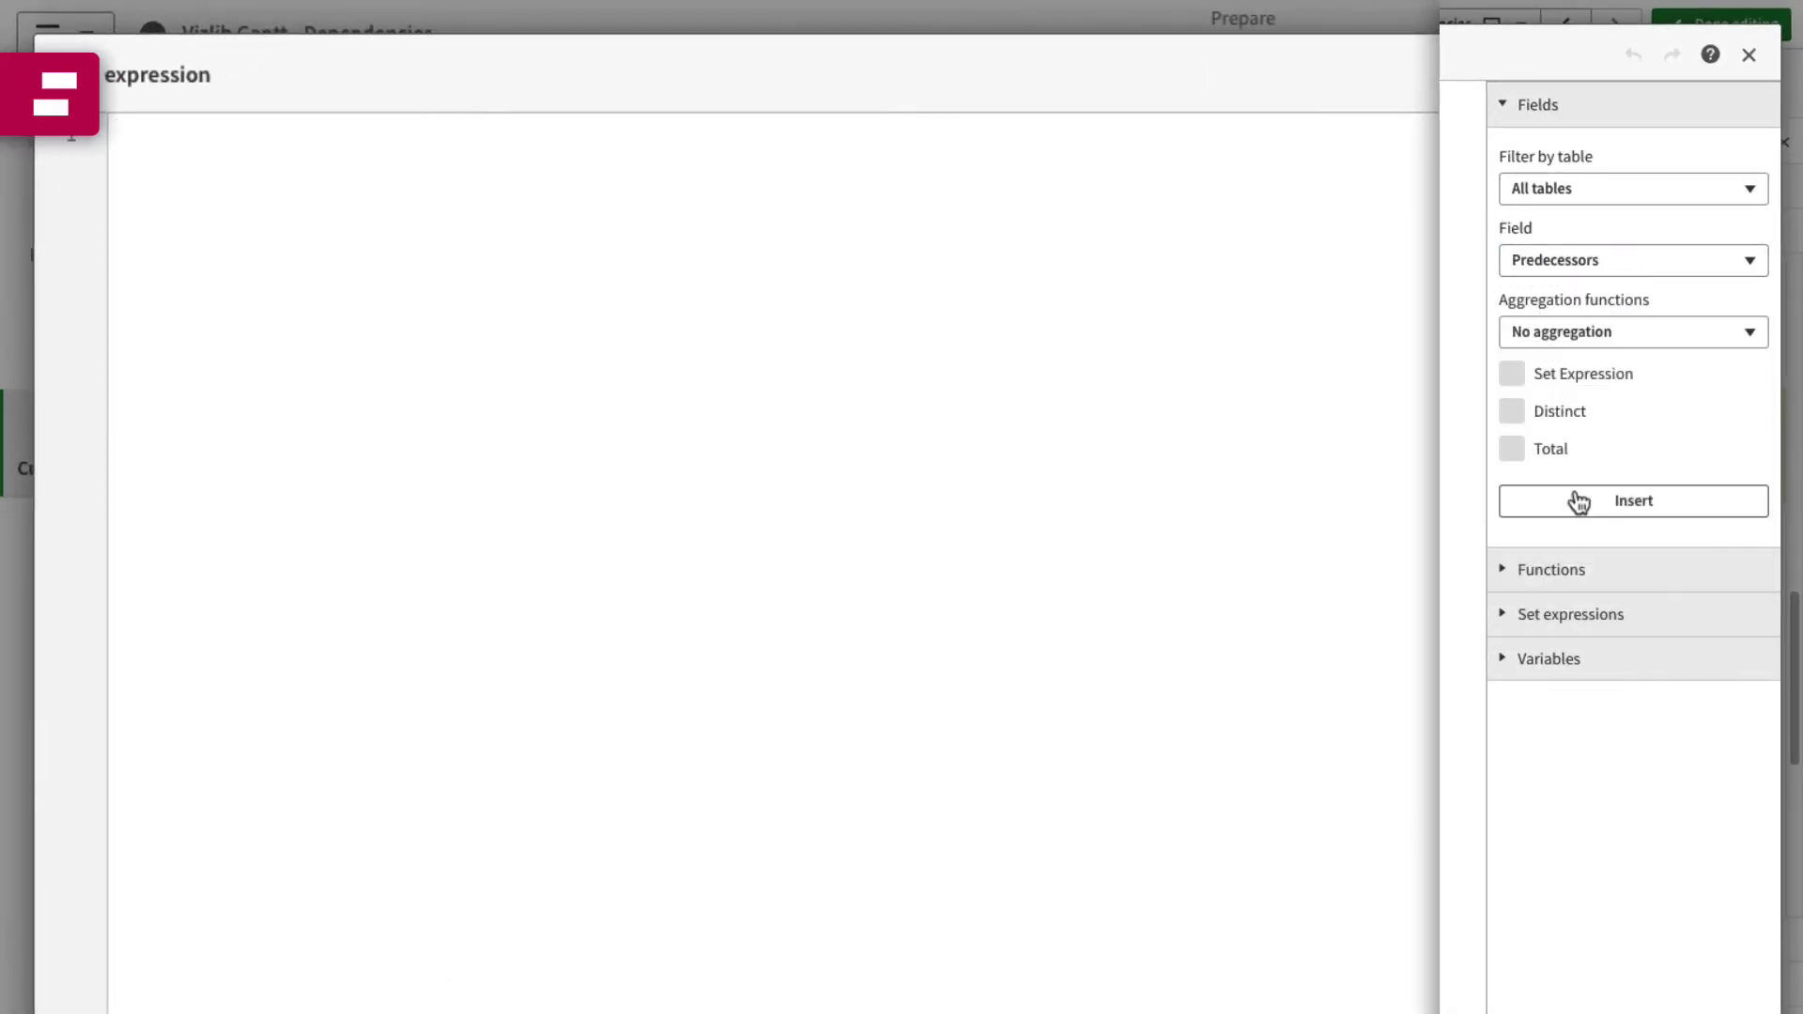
click(1586, 507)
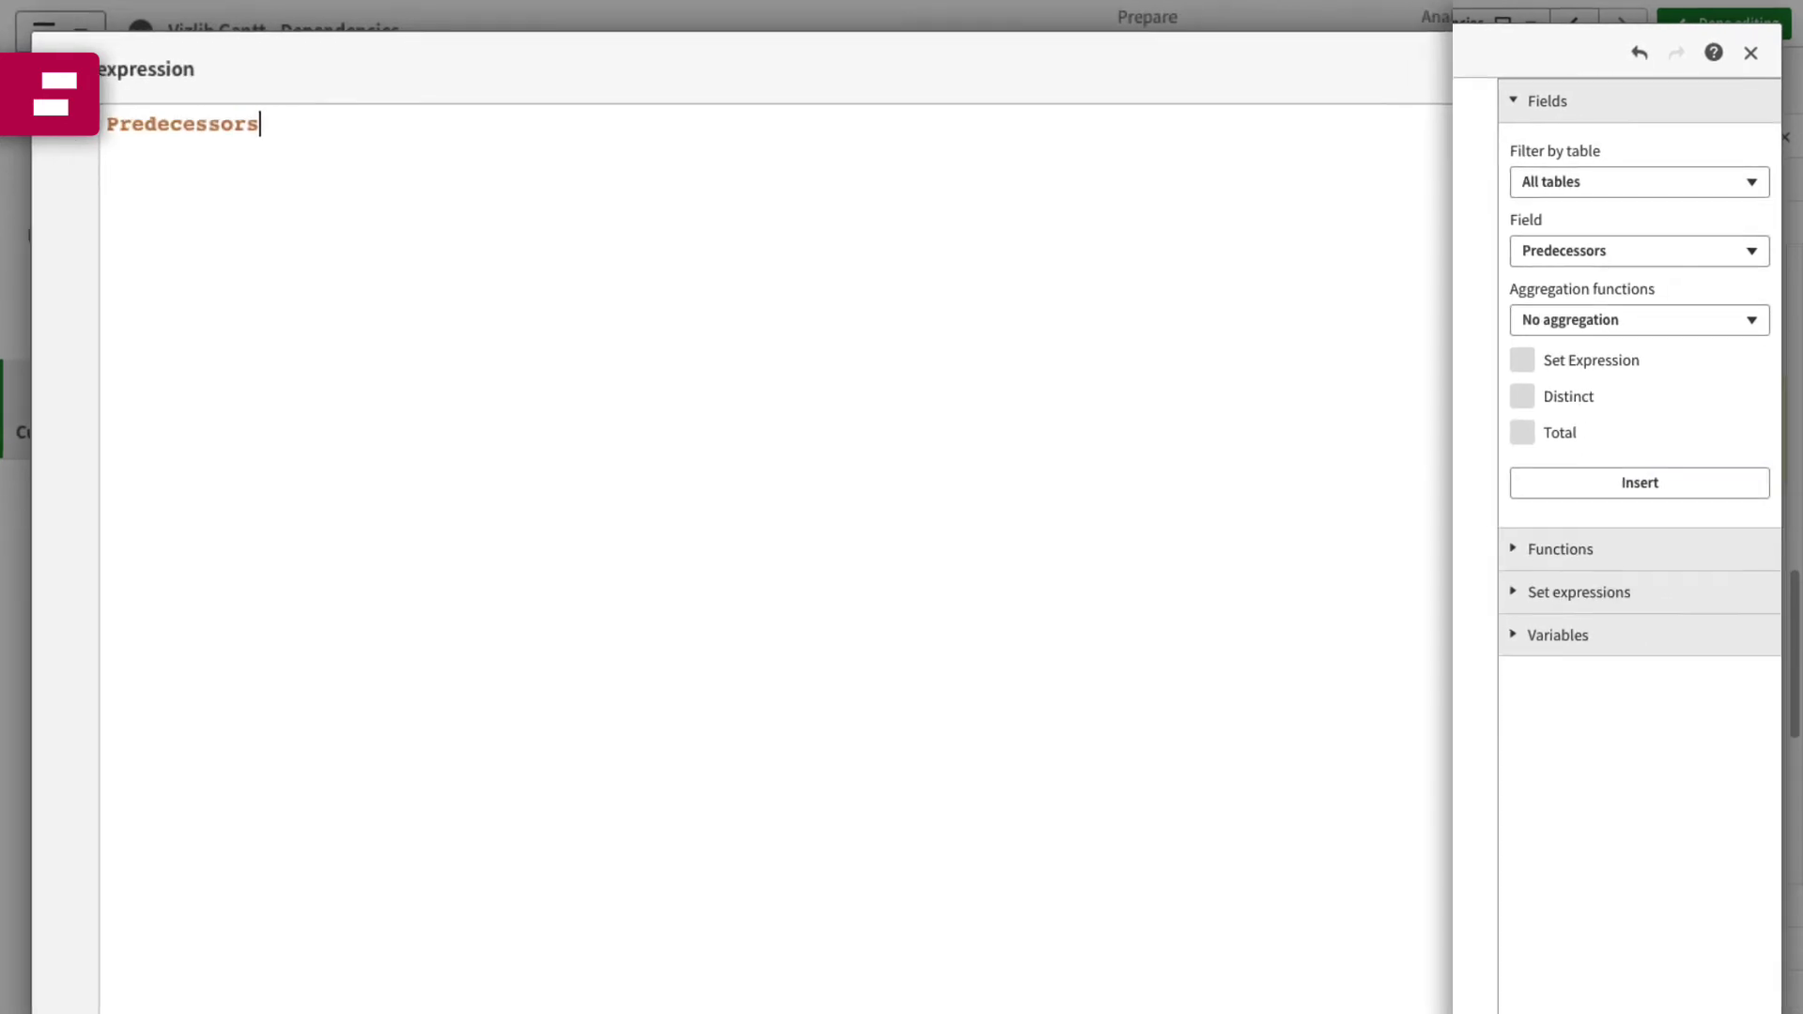
click(1762, 981)
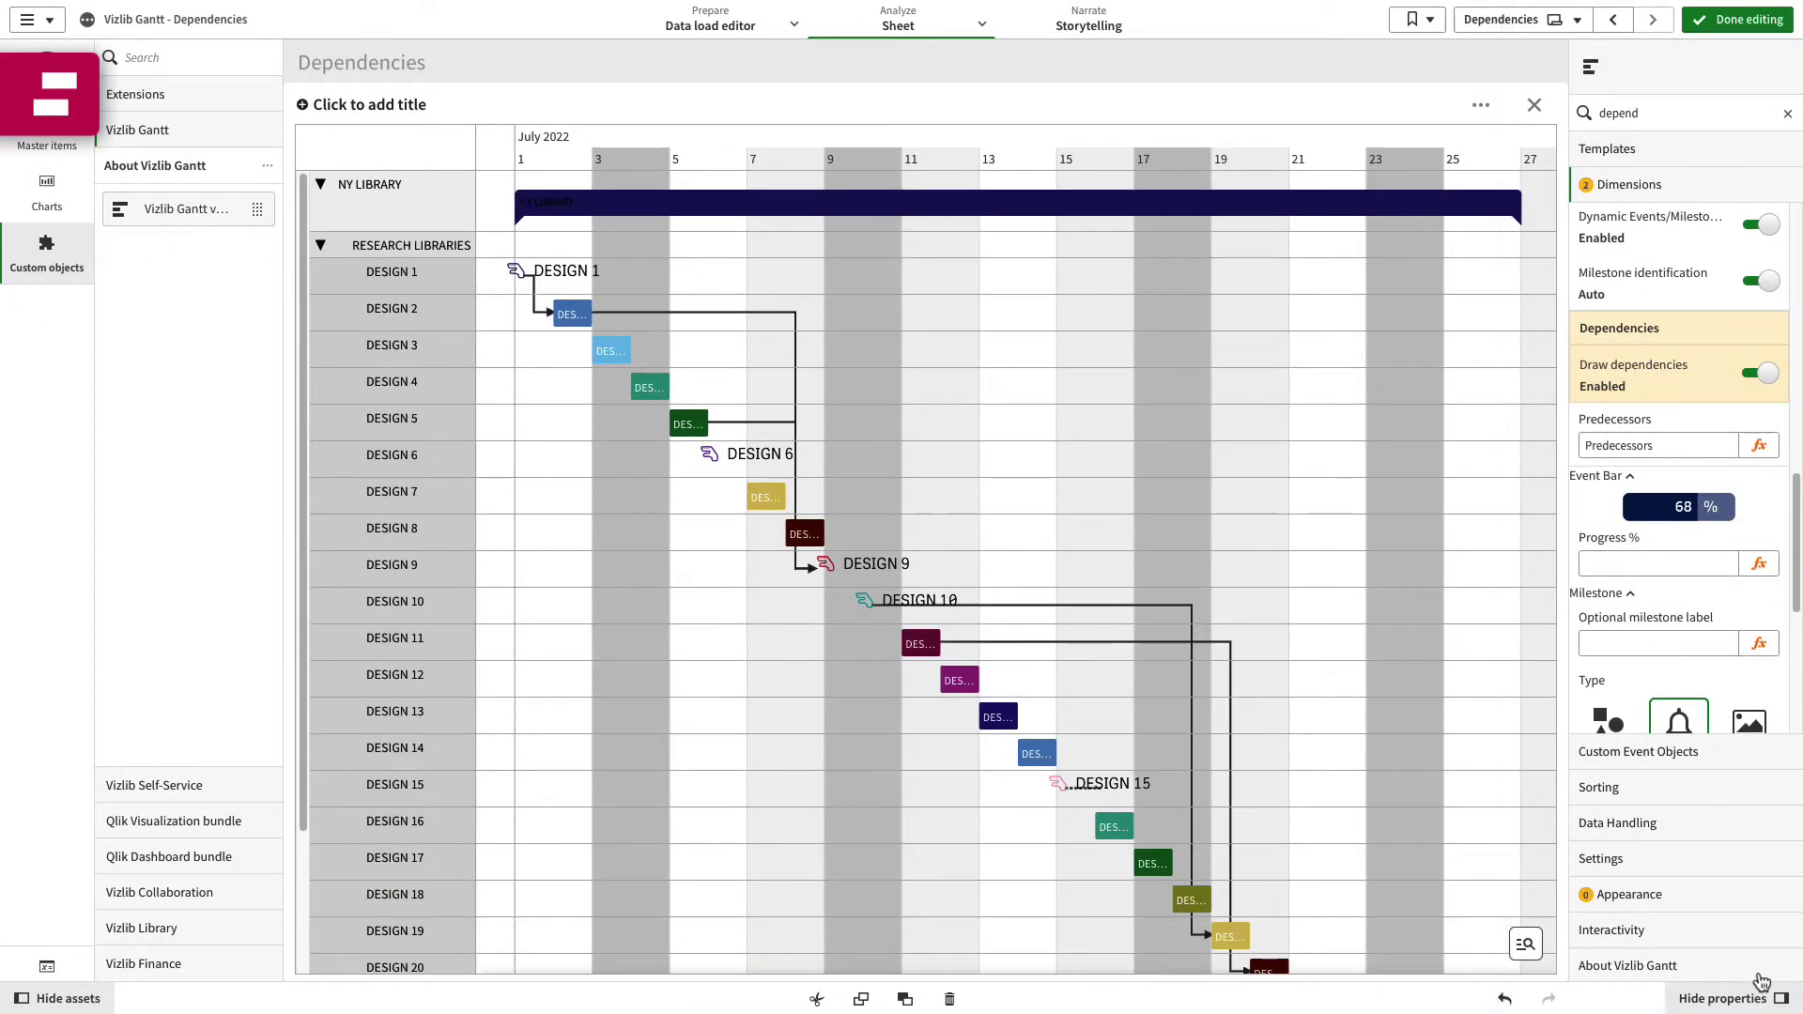
Increase the dependency link weight to its maximum and open the color swatches for the normal link color.
click(1691, 894)
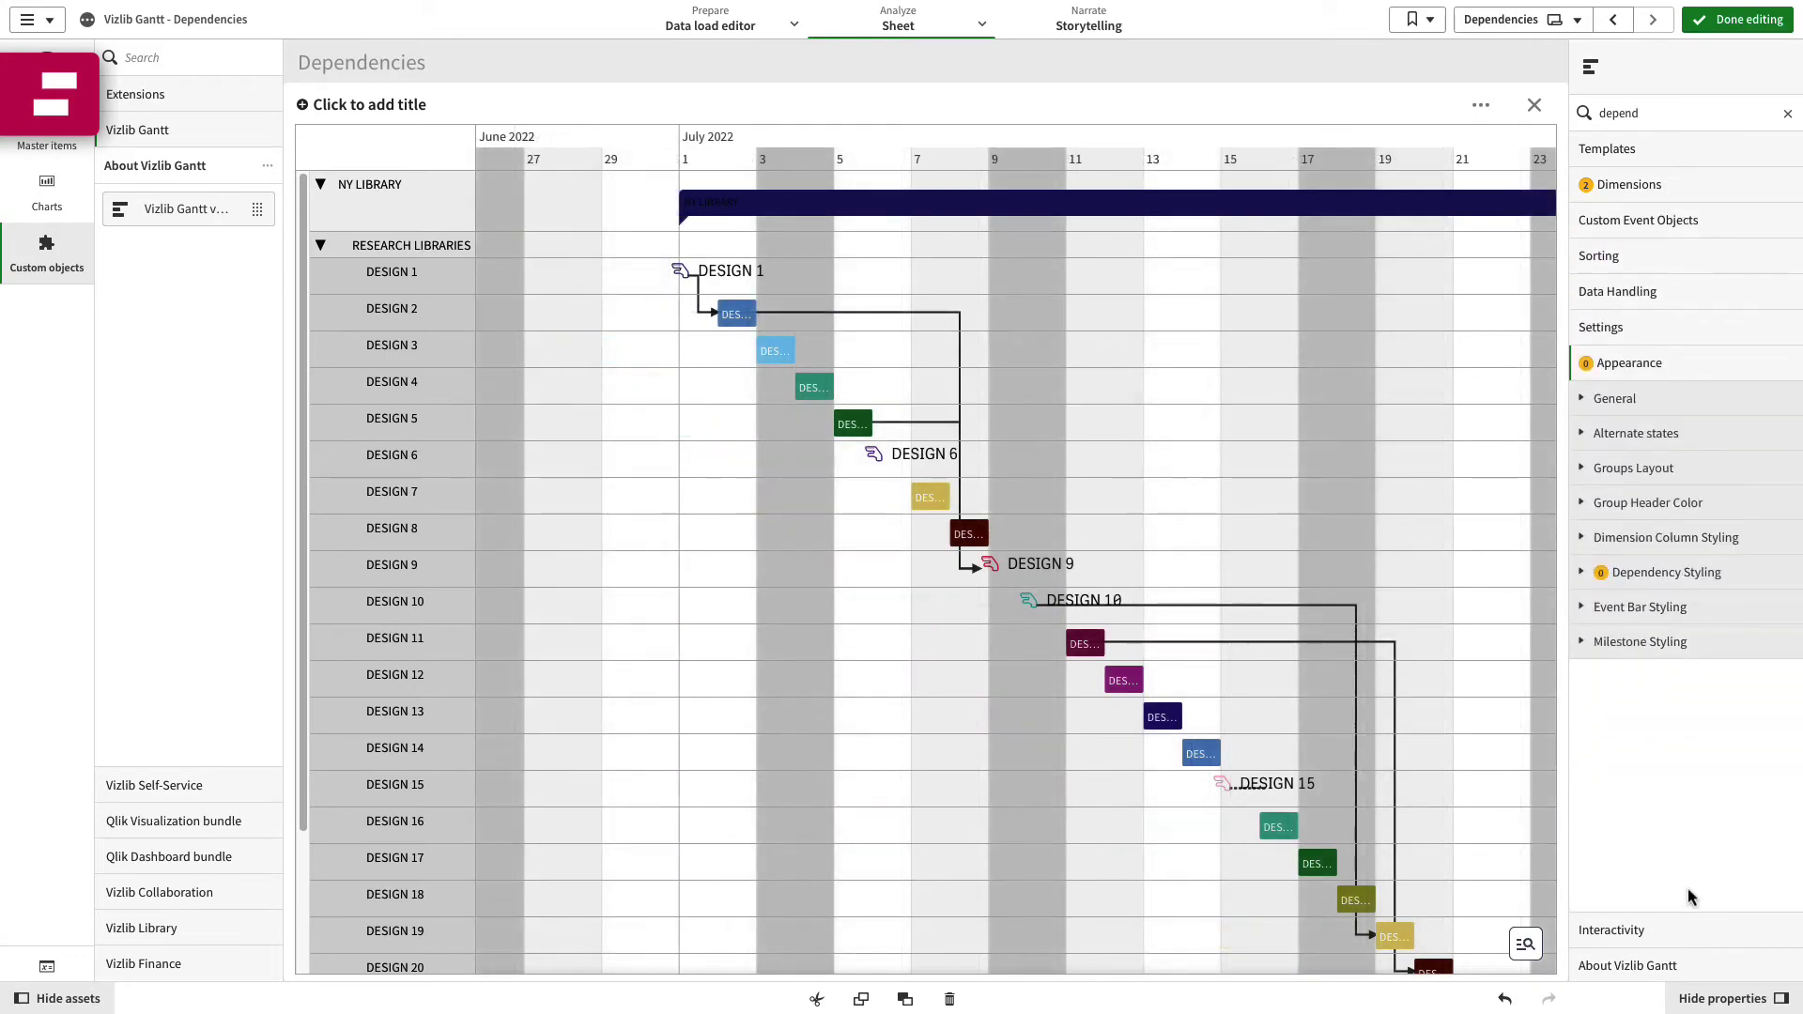
click(1662, 572)
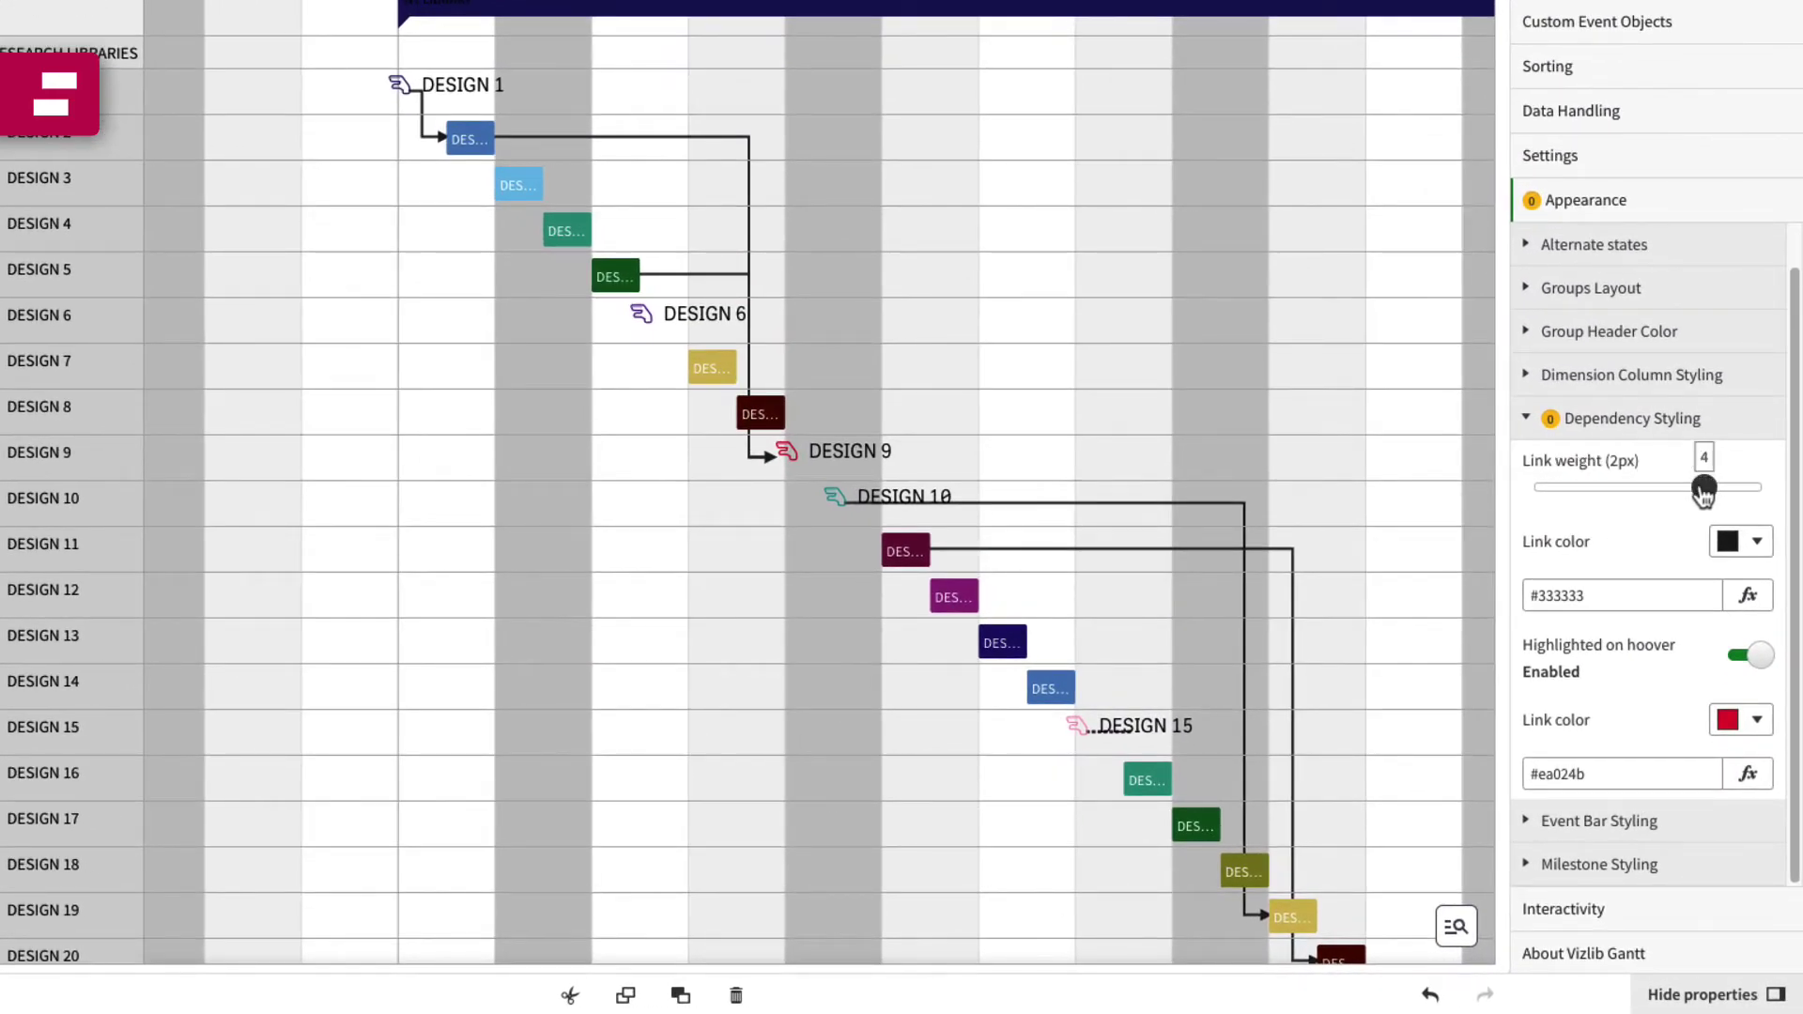
drag(1704, 490, 1757, 487)
click(1739, 537)
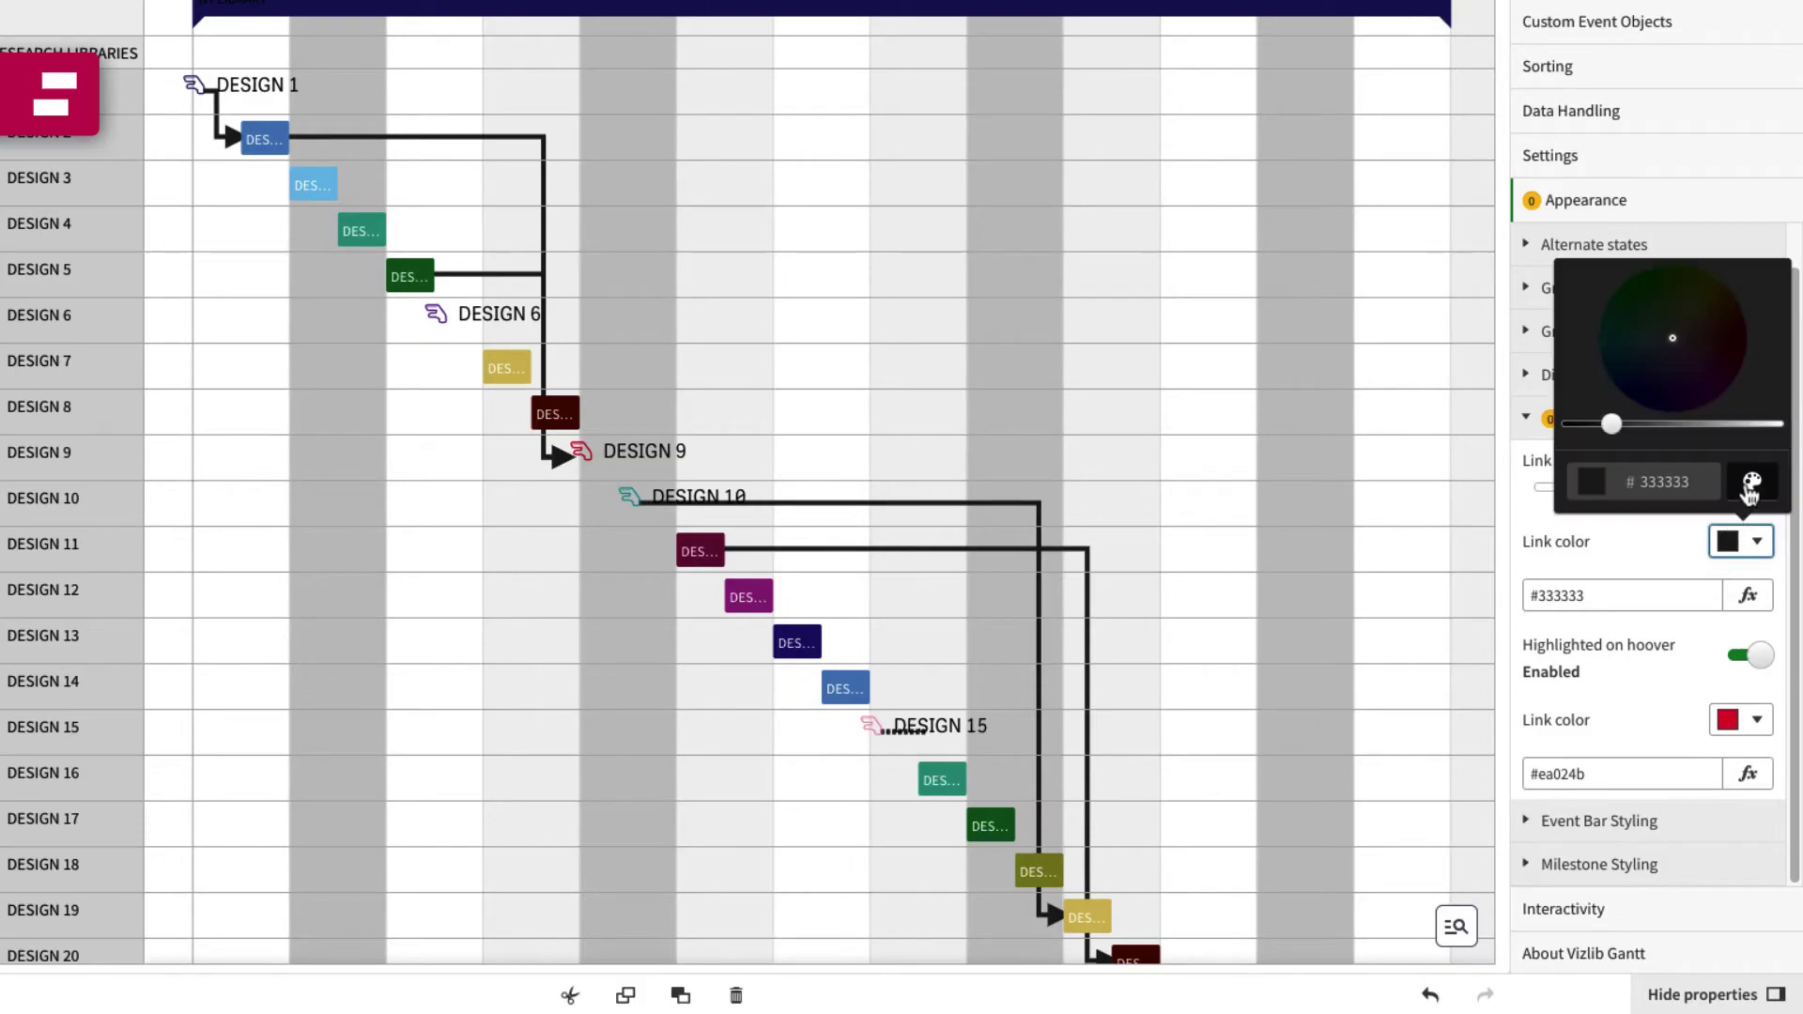
click(1750, 483)
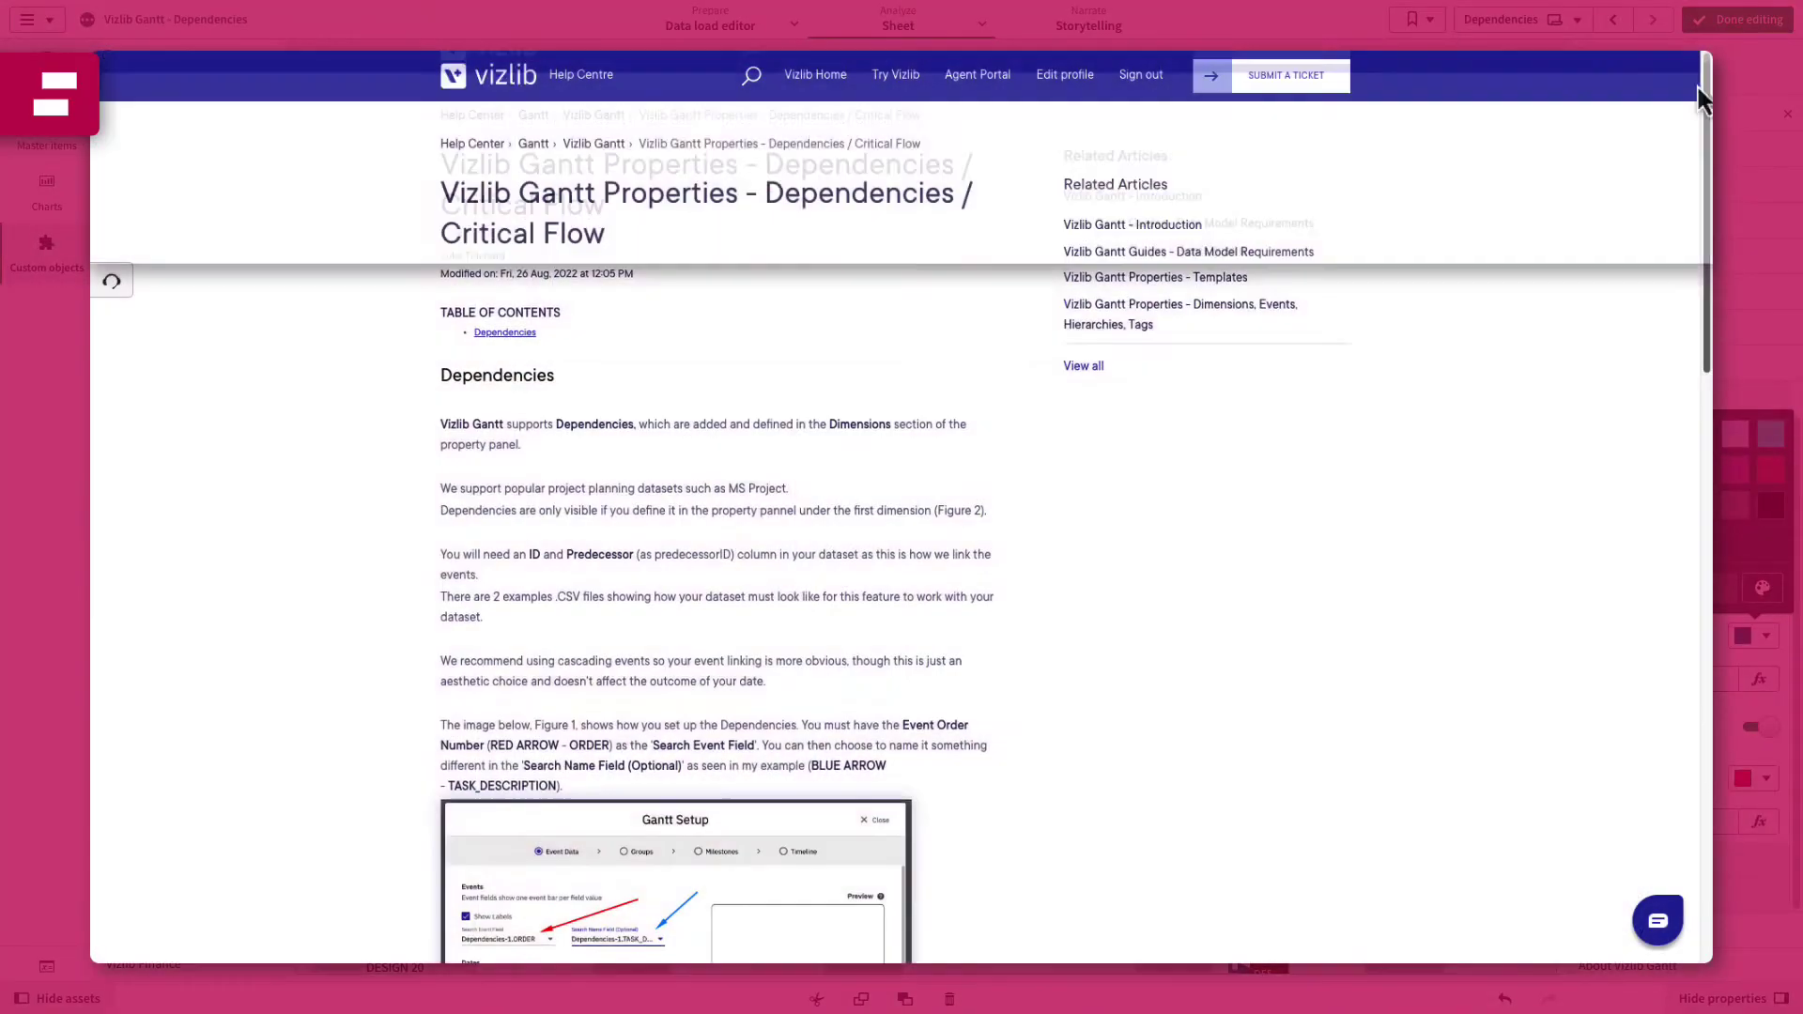
Read the Vizlib Help Centre article on Gantt dependencies through to its example CSV files.
scroll(1702, 94, down, 5)
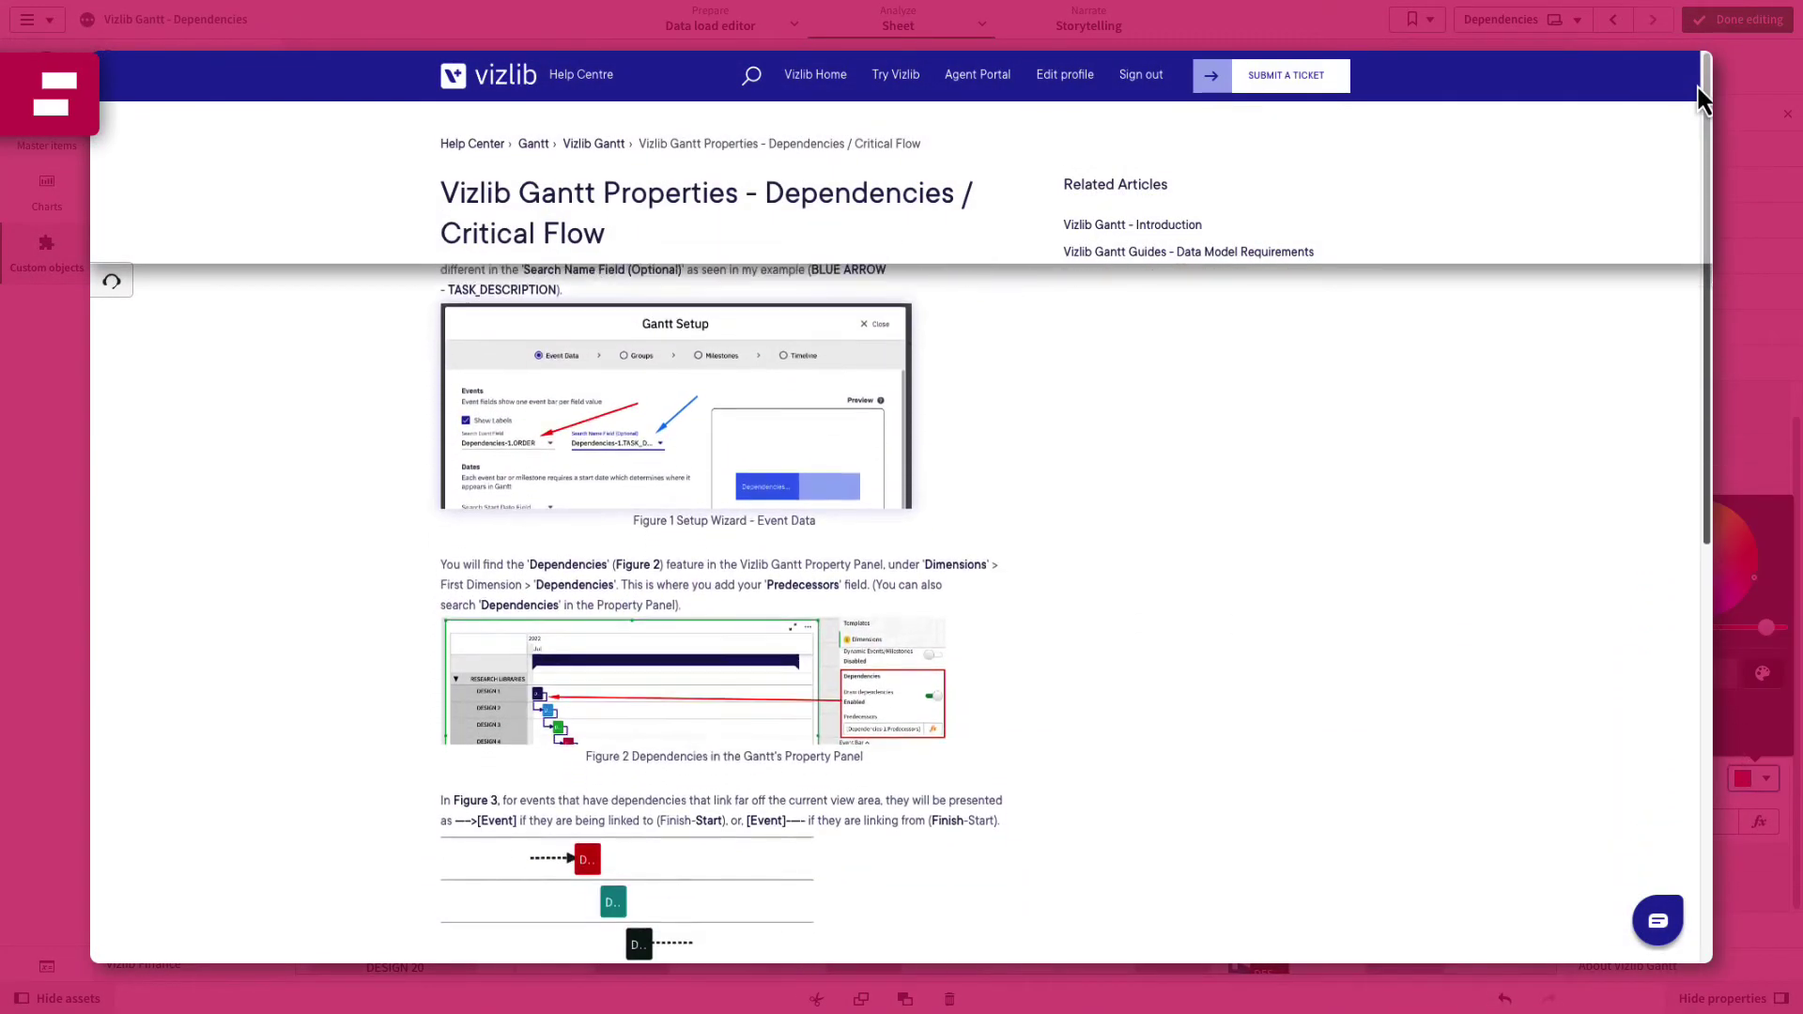
scroll(1701, 94, down, 6)
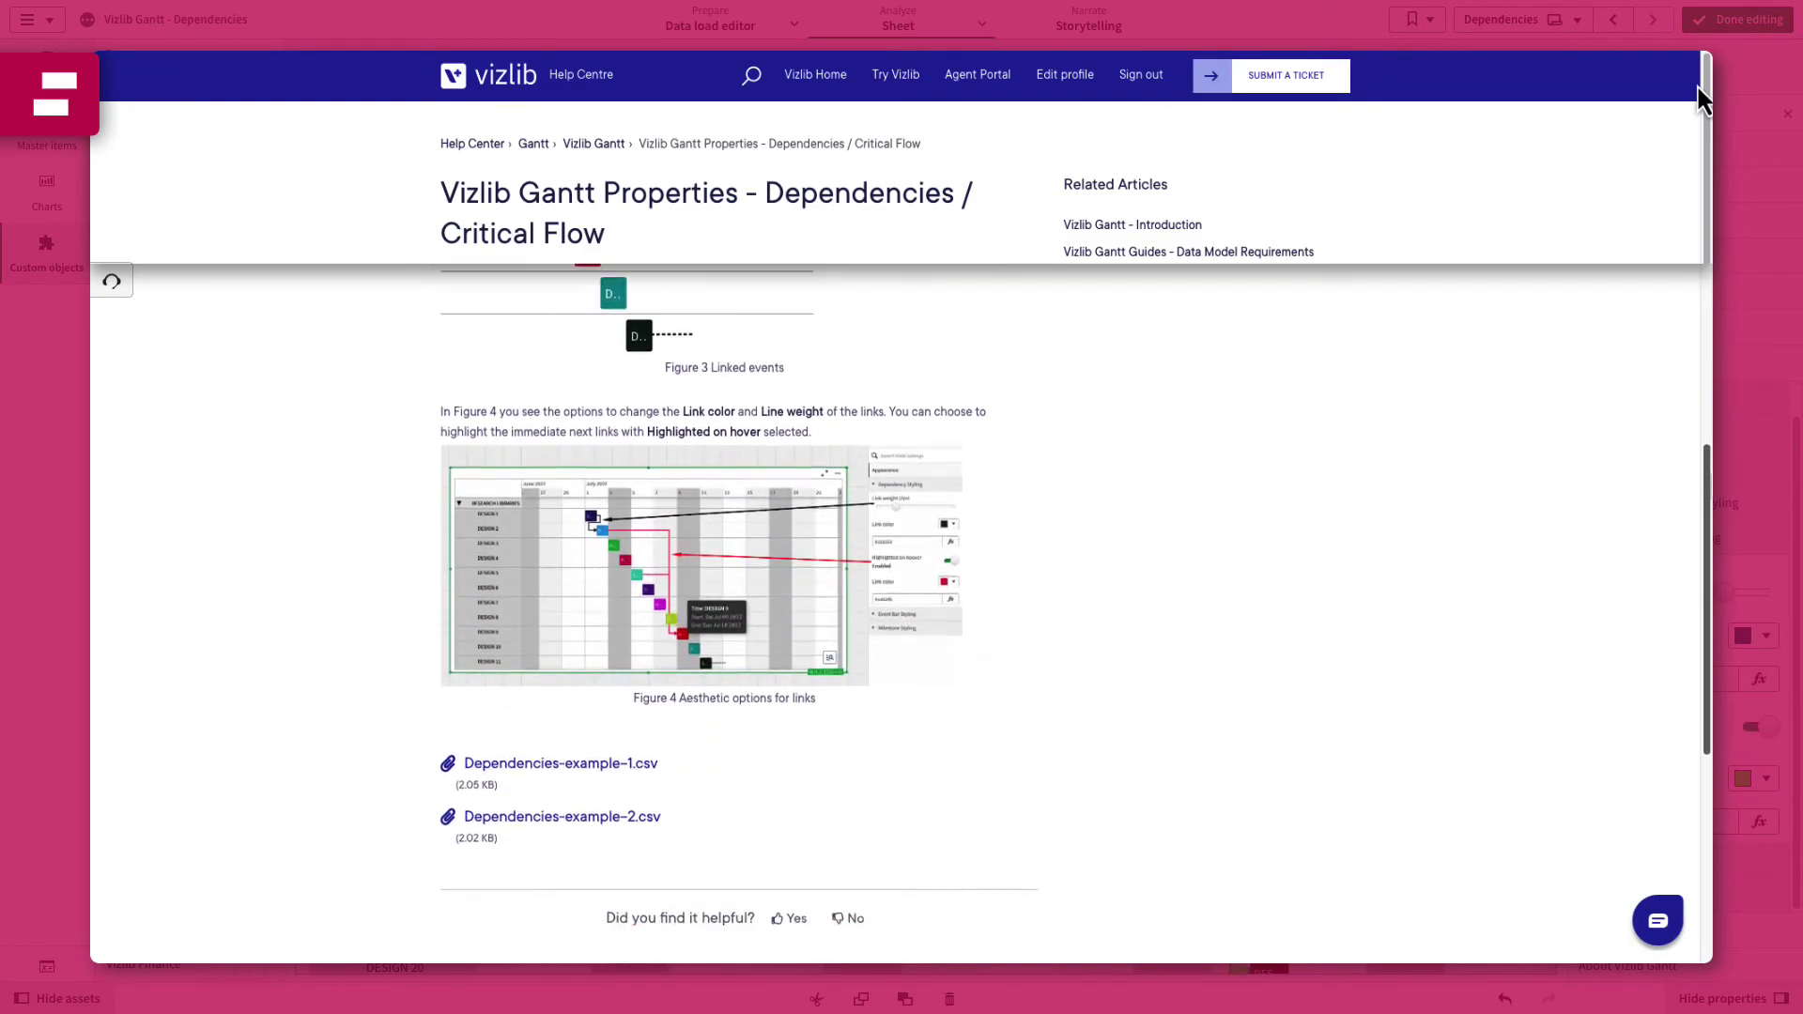
scroll(1702, 94, down, 3)
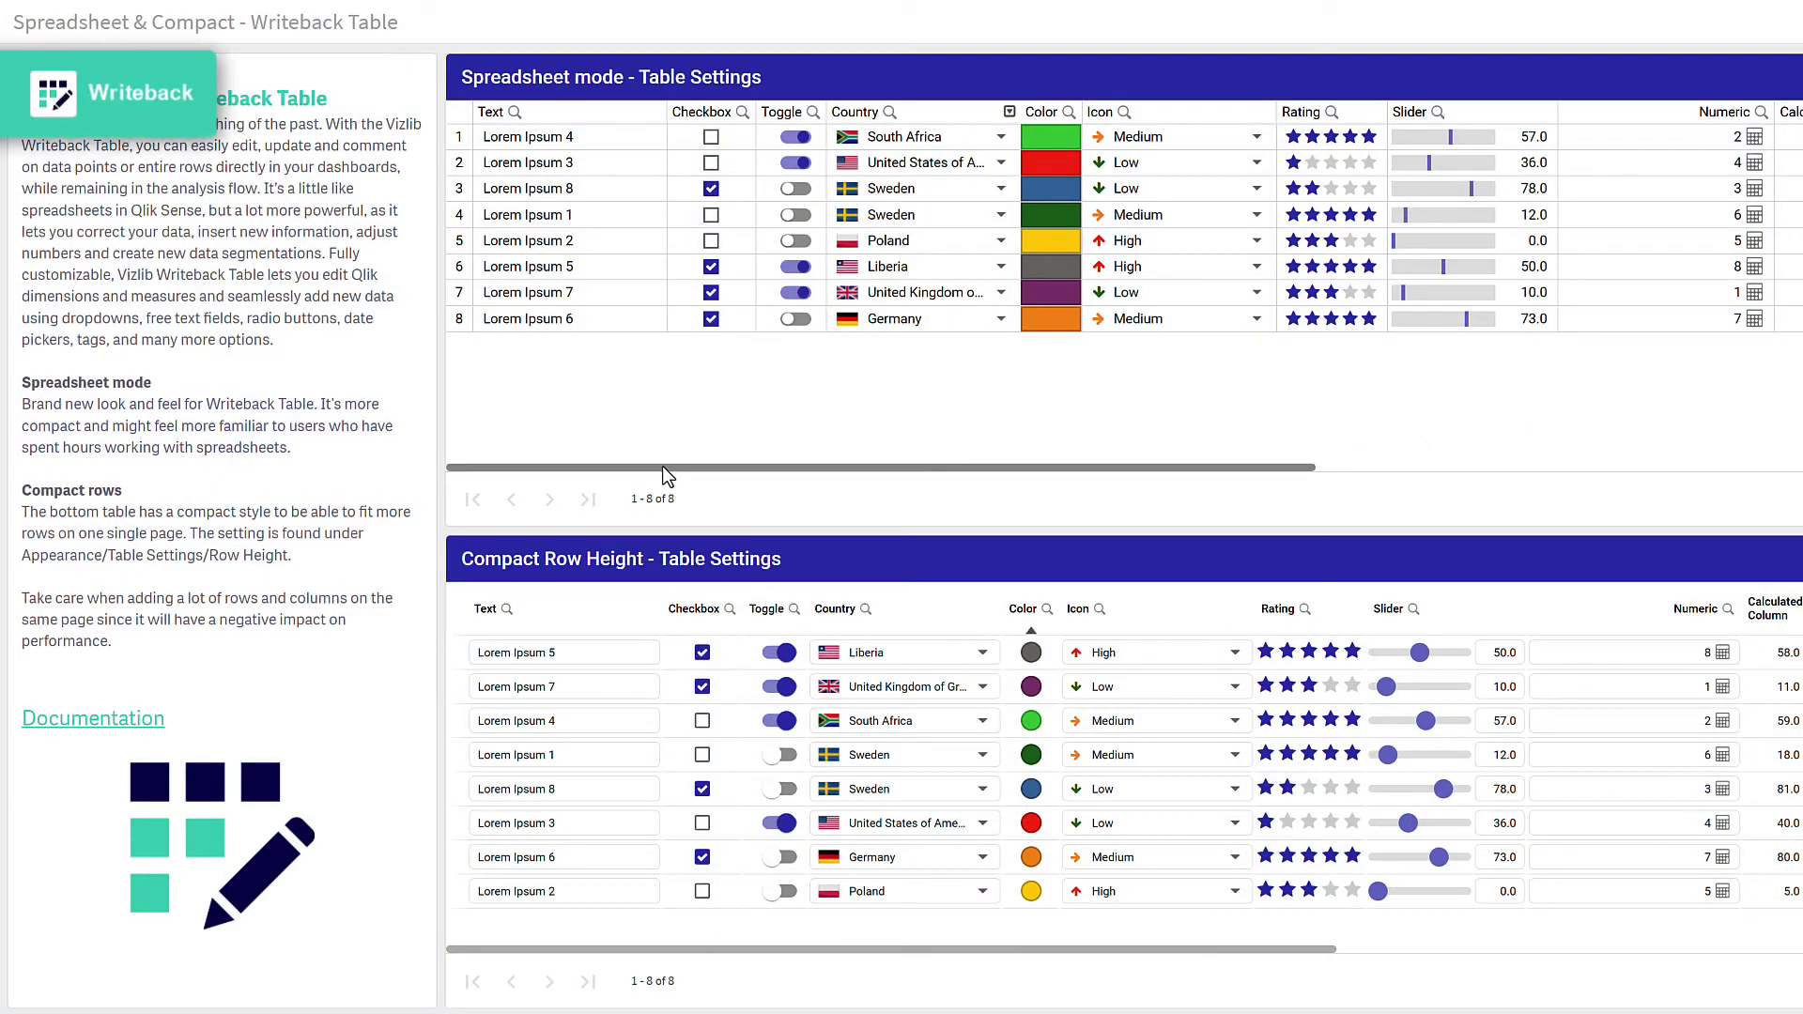
In the Spreadsheet mode table, check the checkbox, turn on the toggle and choose Sweden as country for Lorem Ipsum 1.
drag(662, 466, 581, 492)
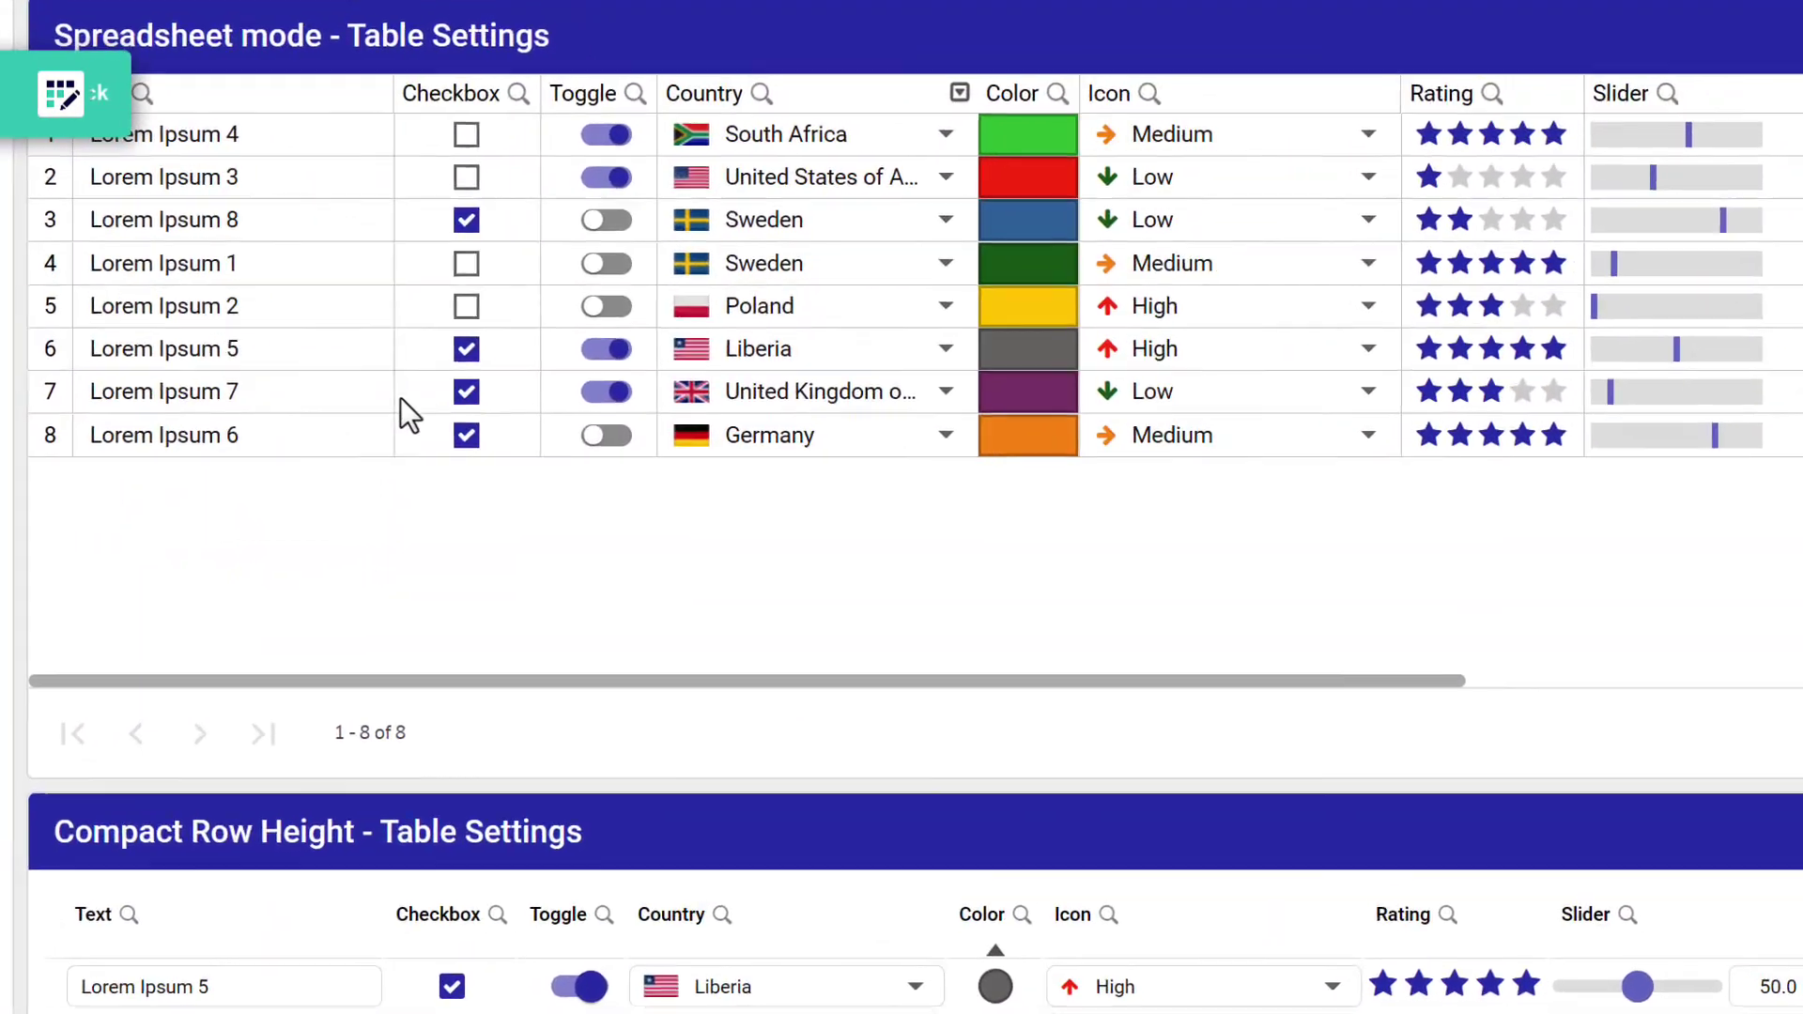
click(466, 264)
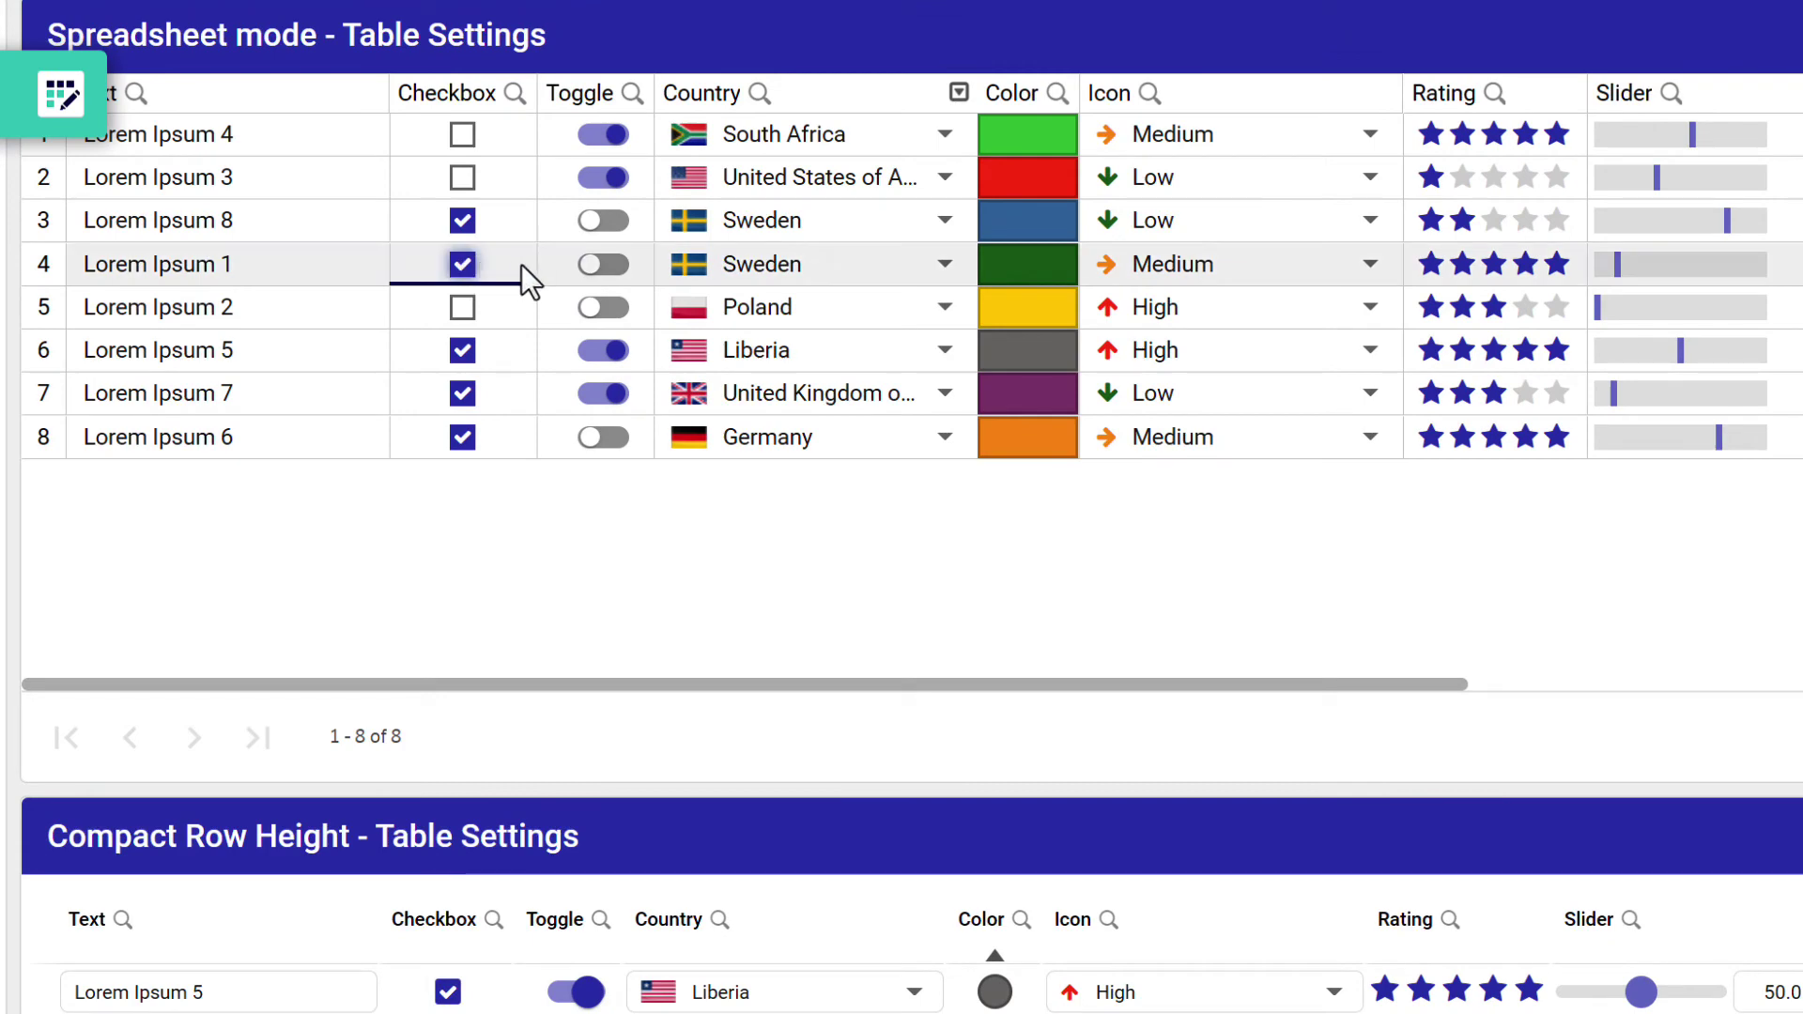
click(606, 270)
click(862, 278)
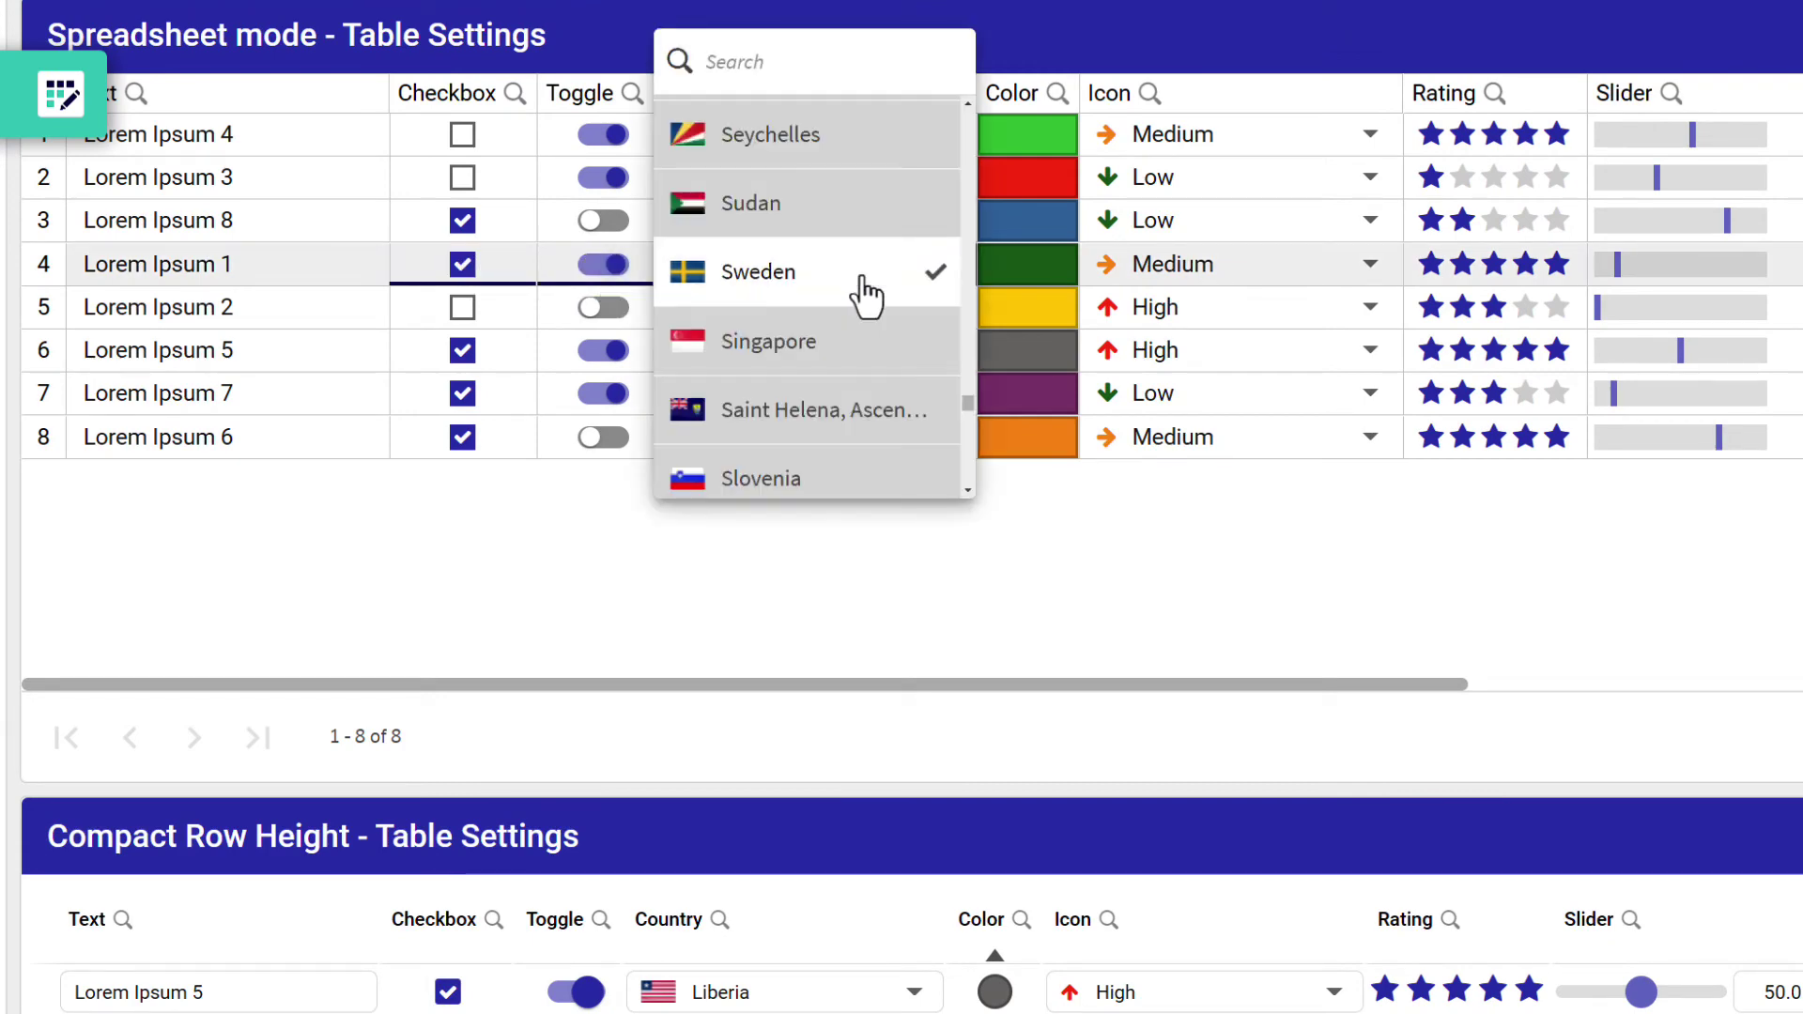
click(862, 278)
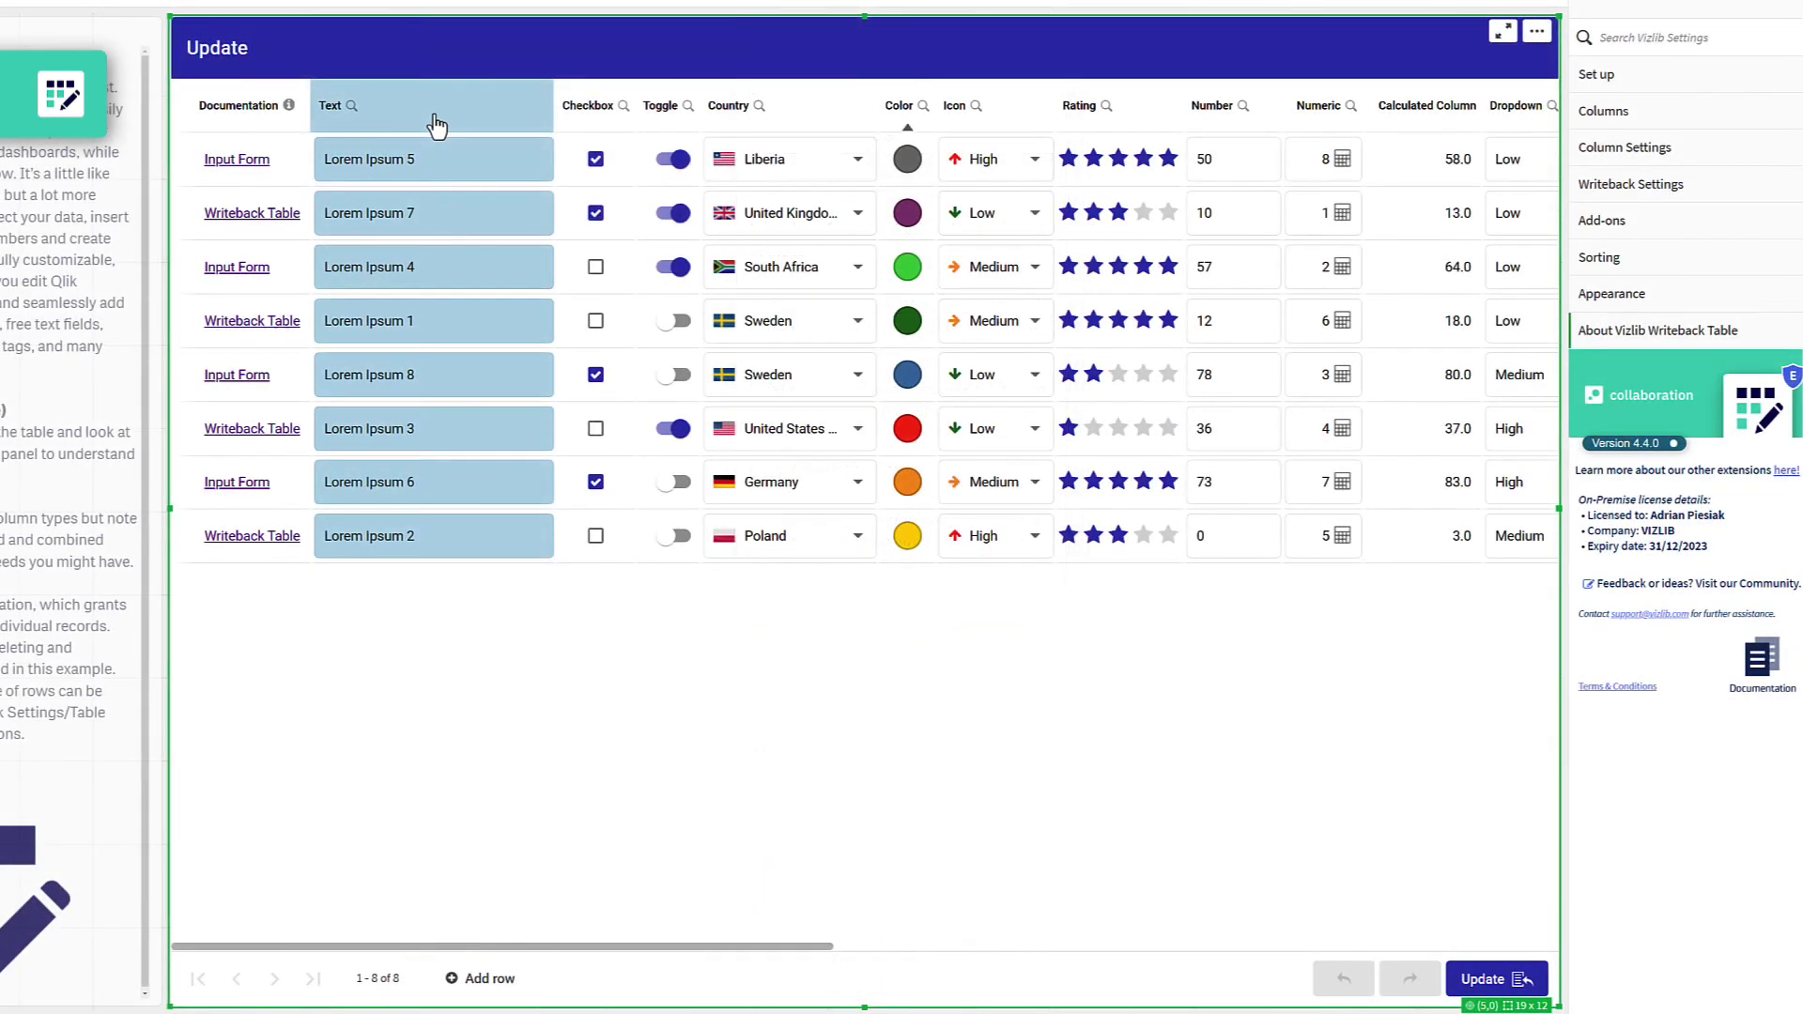
Copy the Text column's styles in the Update table and paste them onto the Number column.
right_click(436, 125)
click(616, 18)
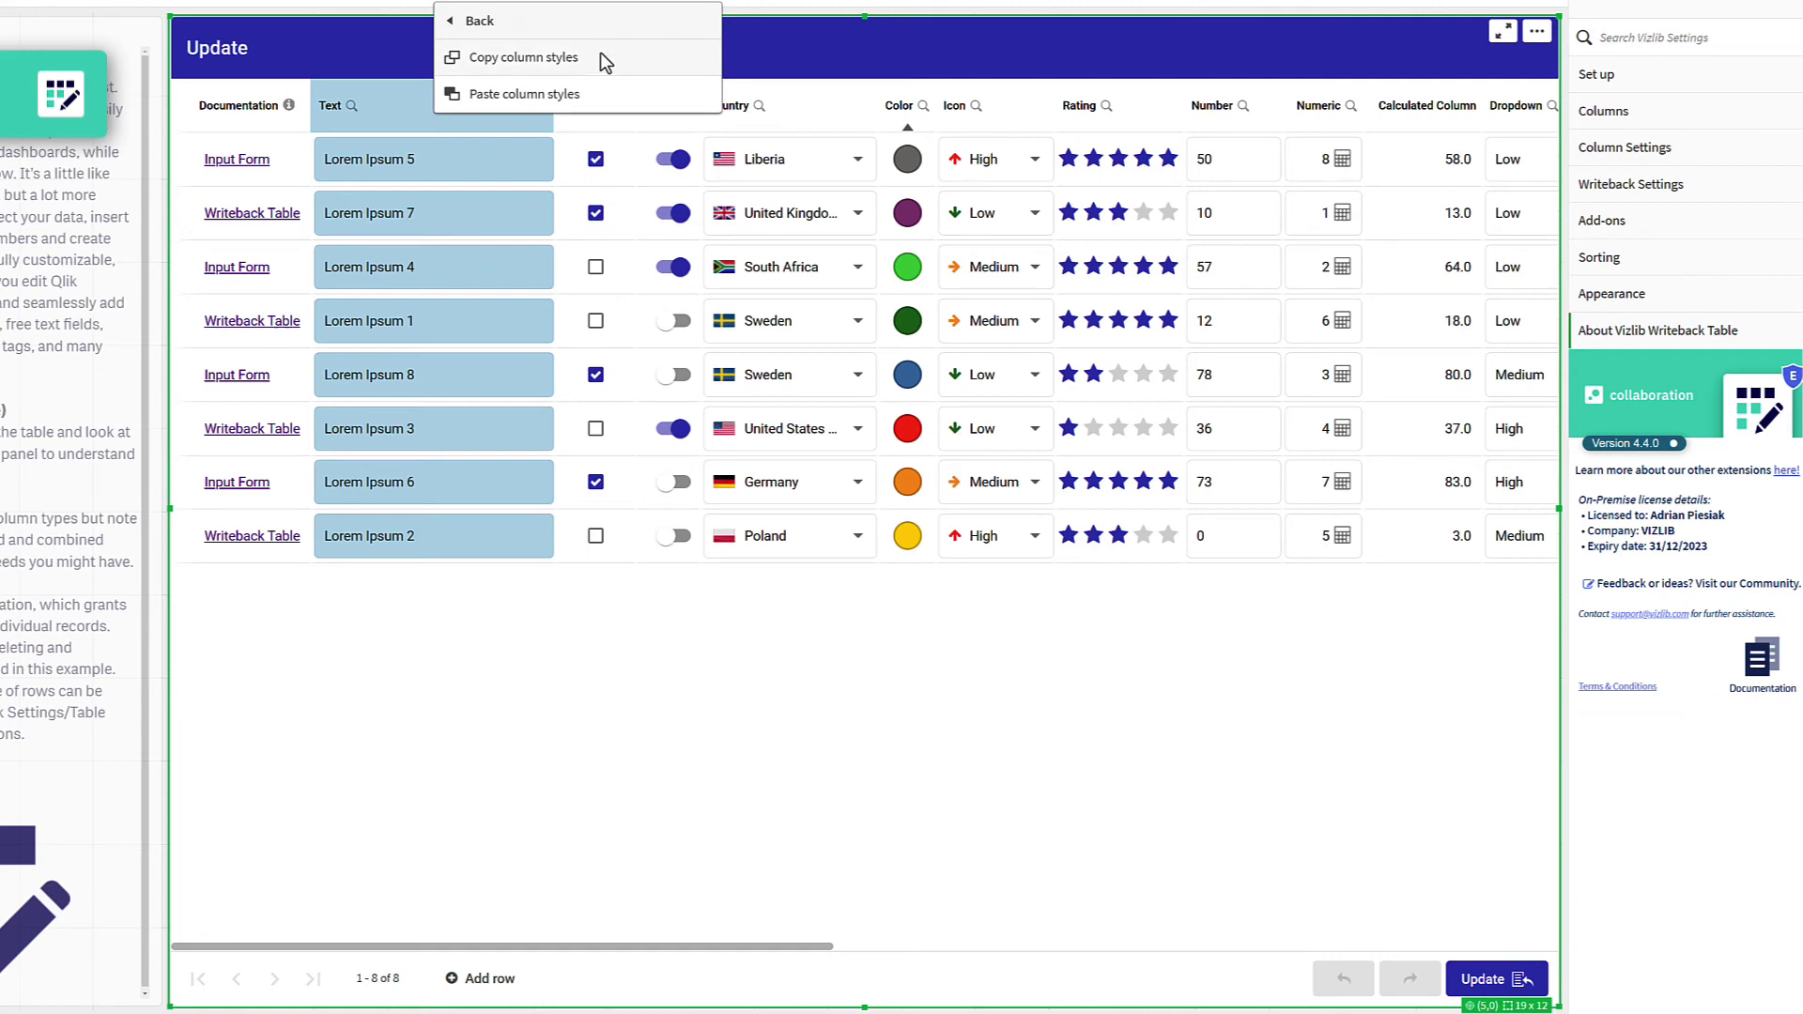
click(597, 57)
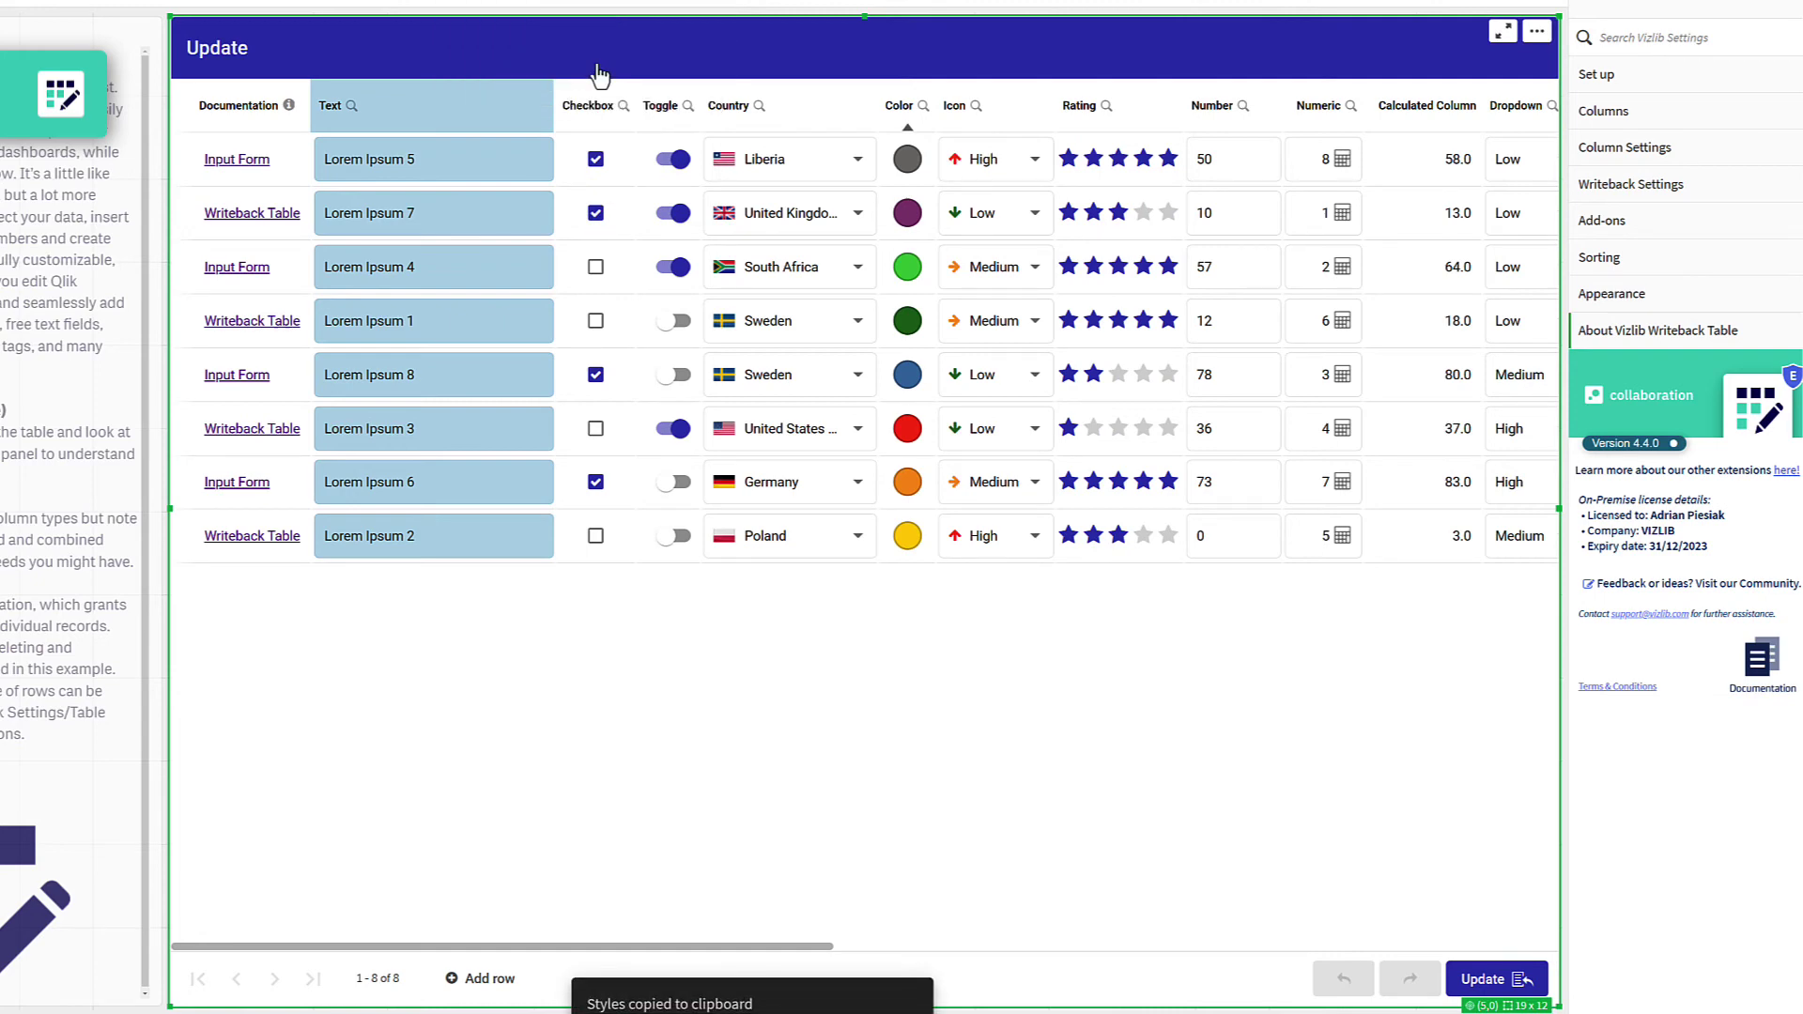
right_click(1230, 120)
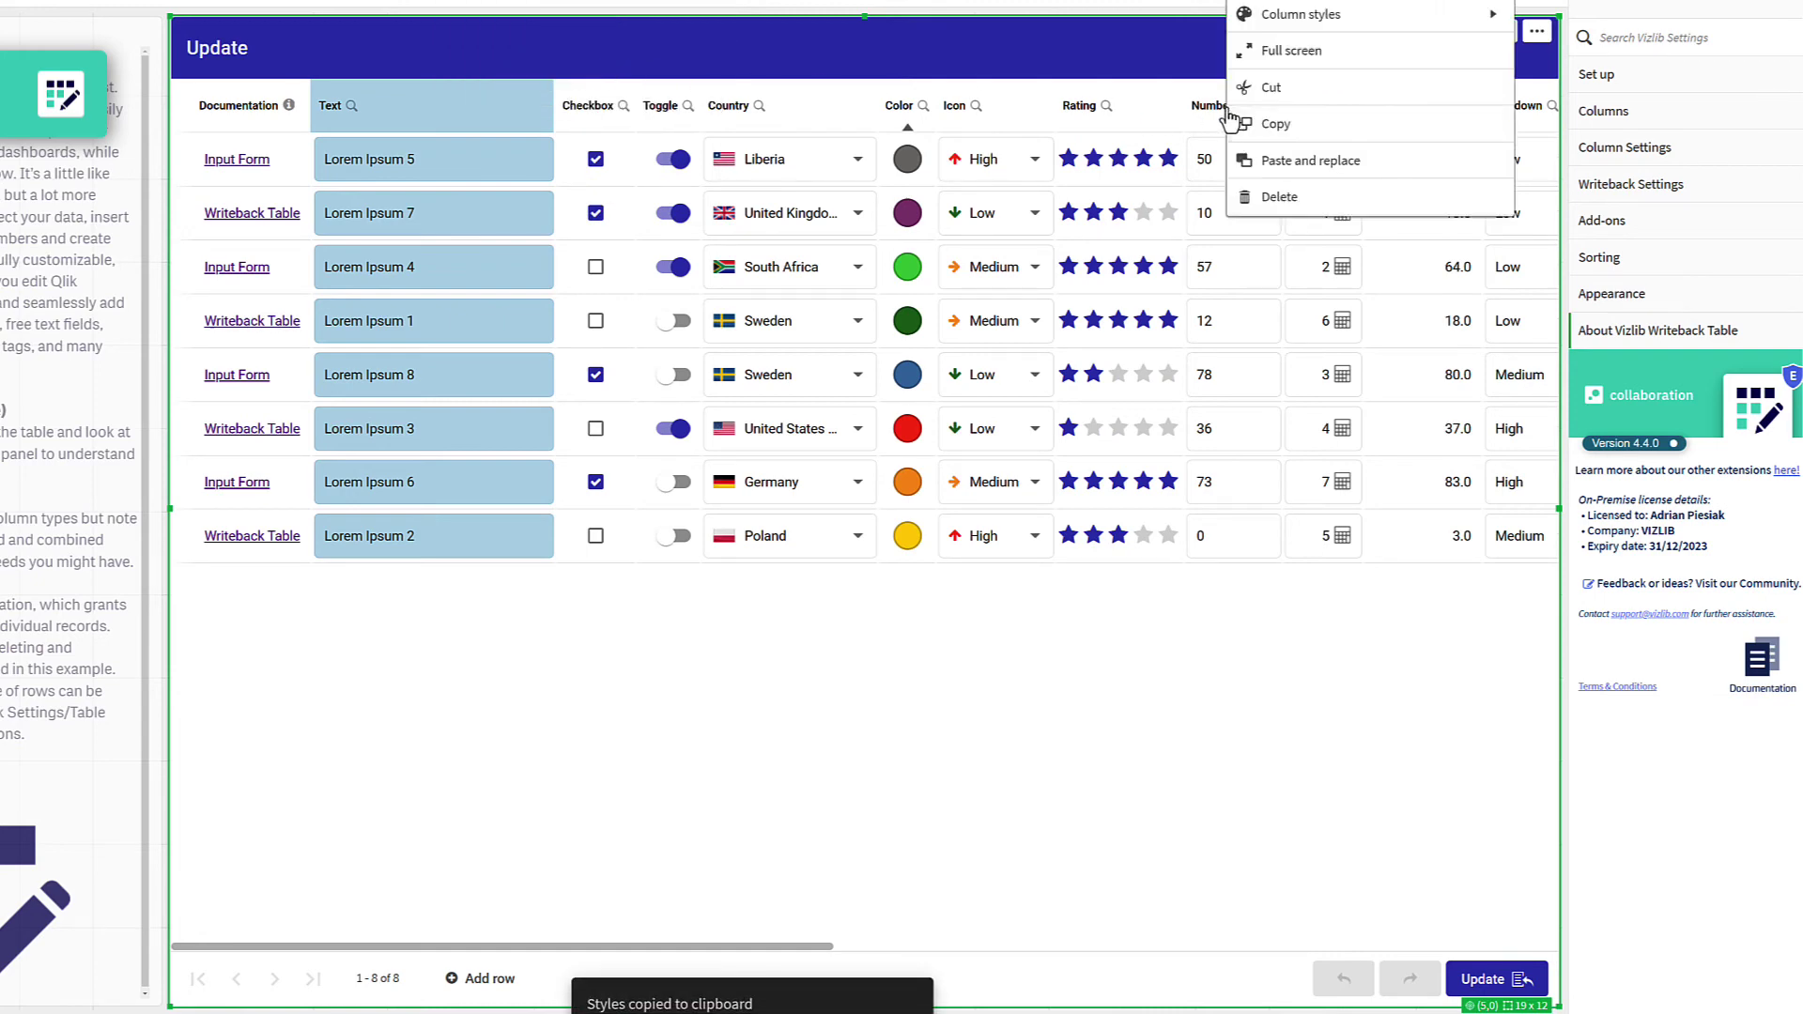
click(1308, 15)
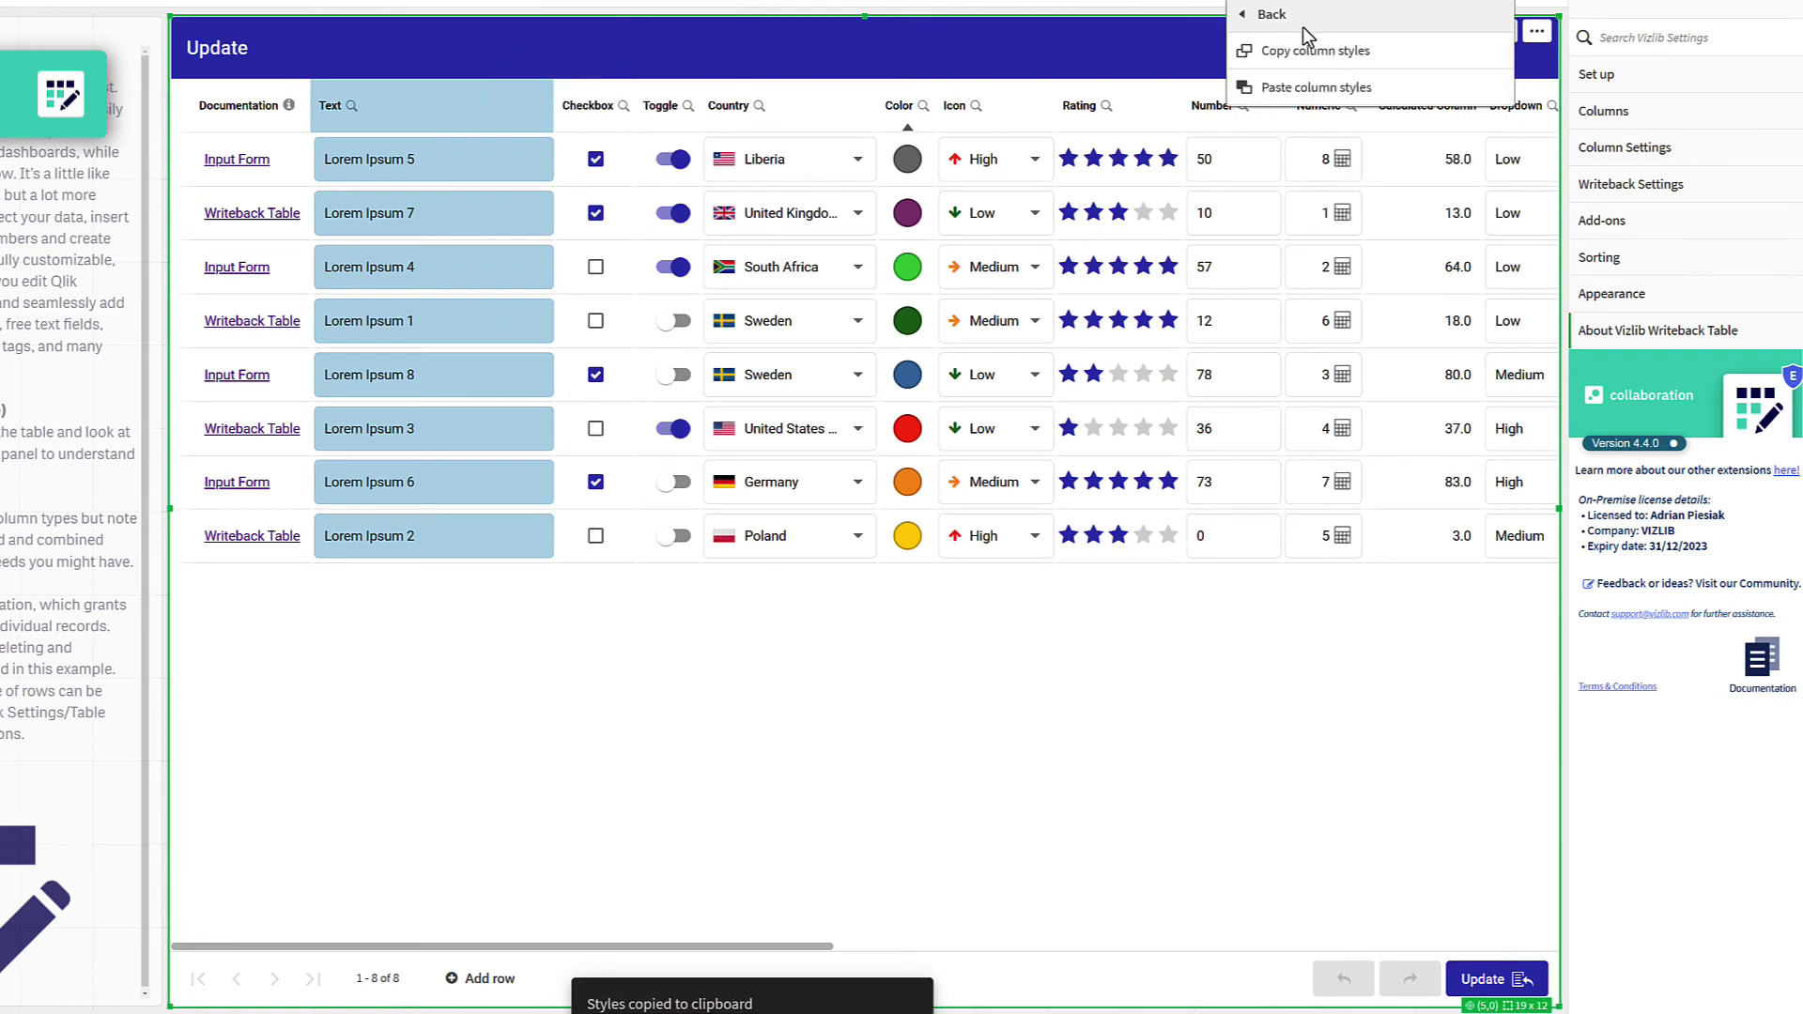
click(1282, 89)
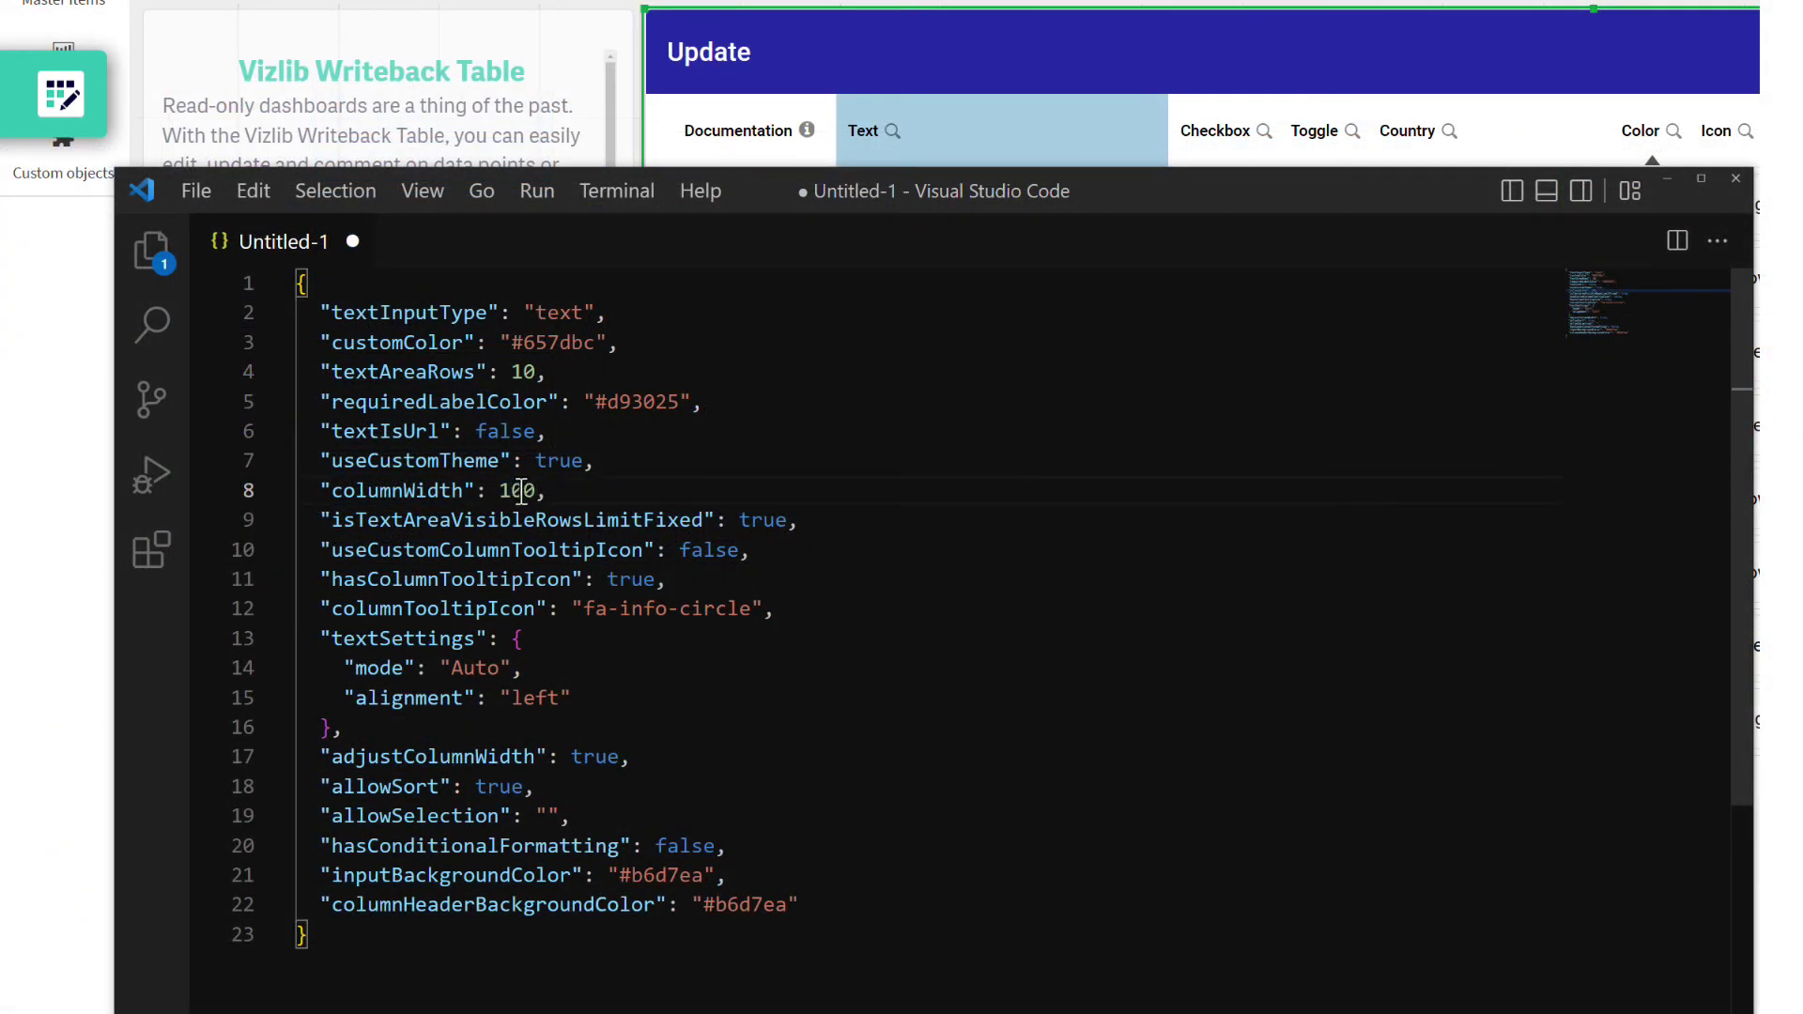
Copy the complete column style JSON in Visual Studio Code and paste it as styles onto the Update table's Number column.
drag(351, 936, 299, 280)
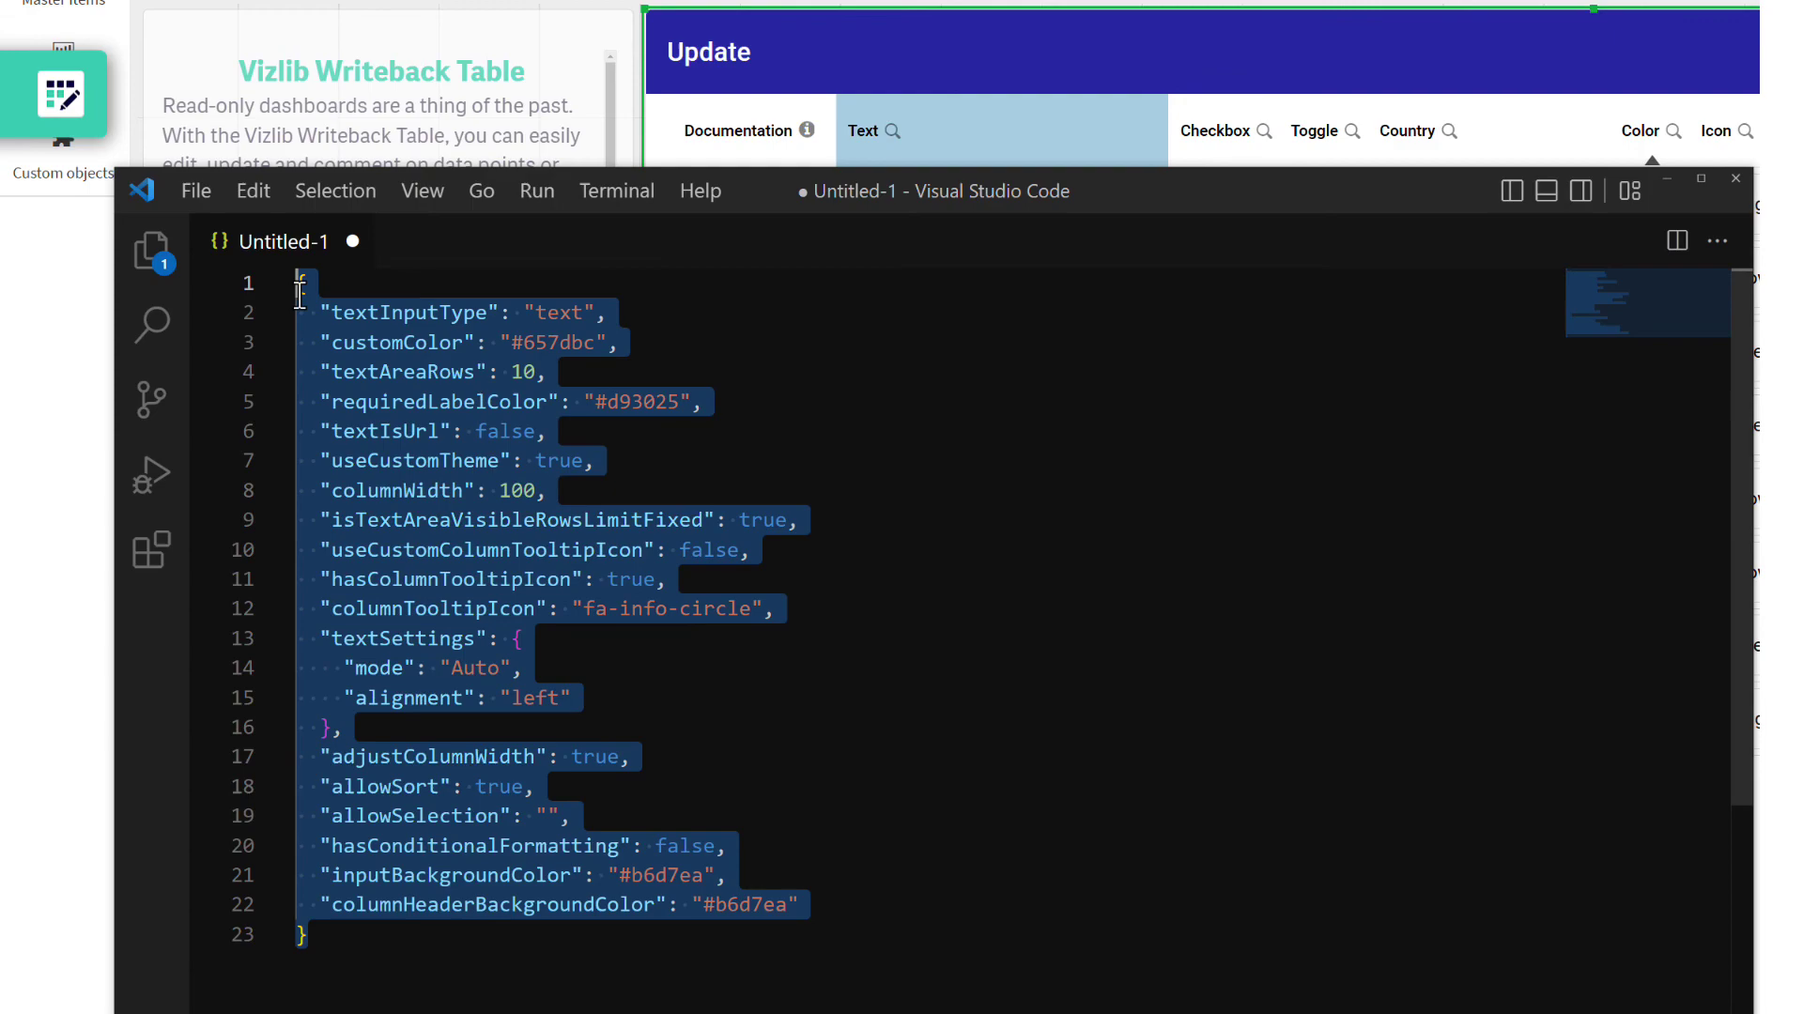
right_click(352, 402)
click(458, 607)
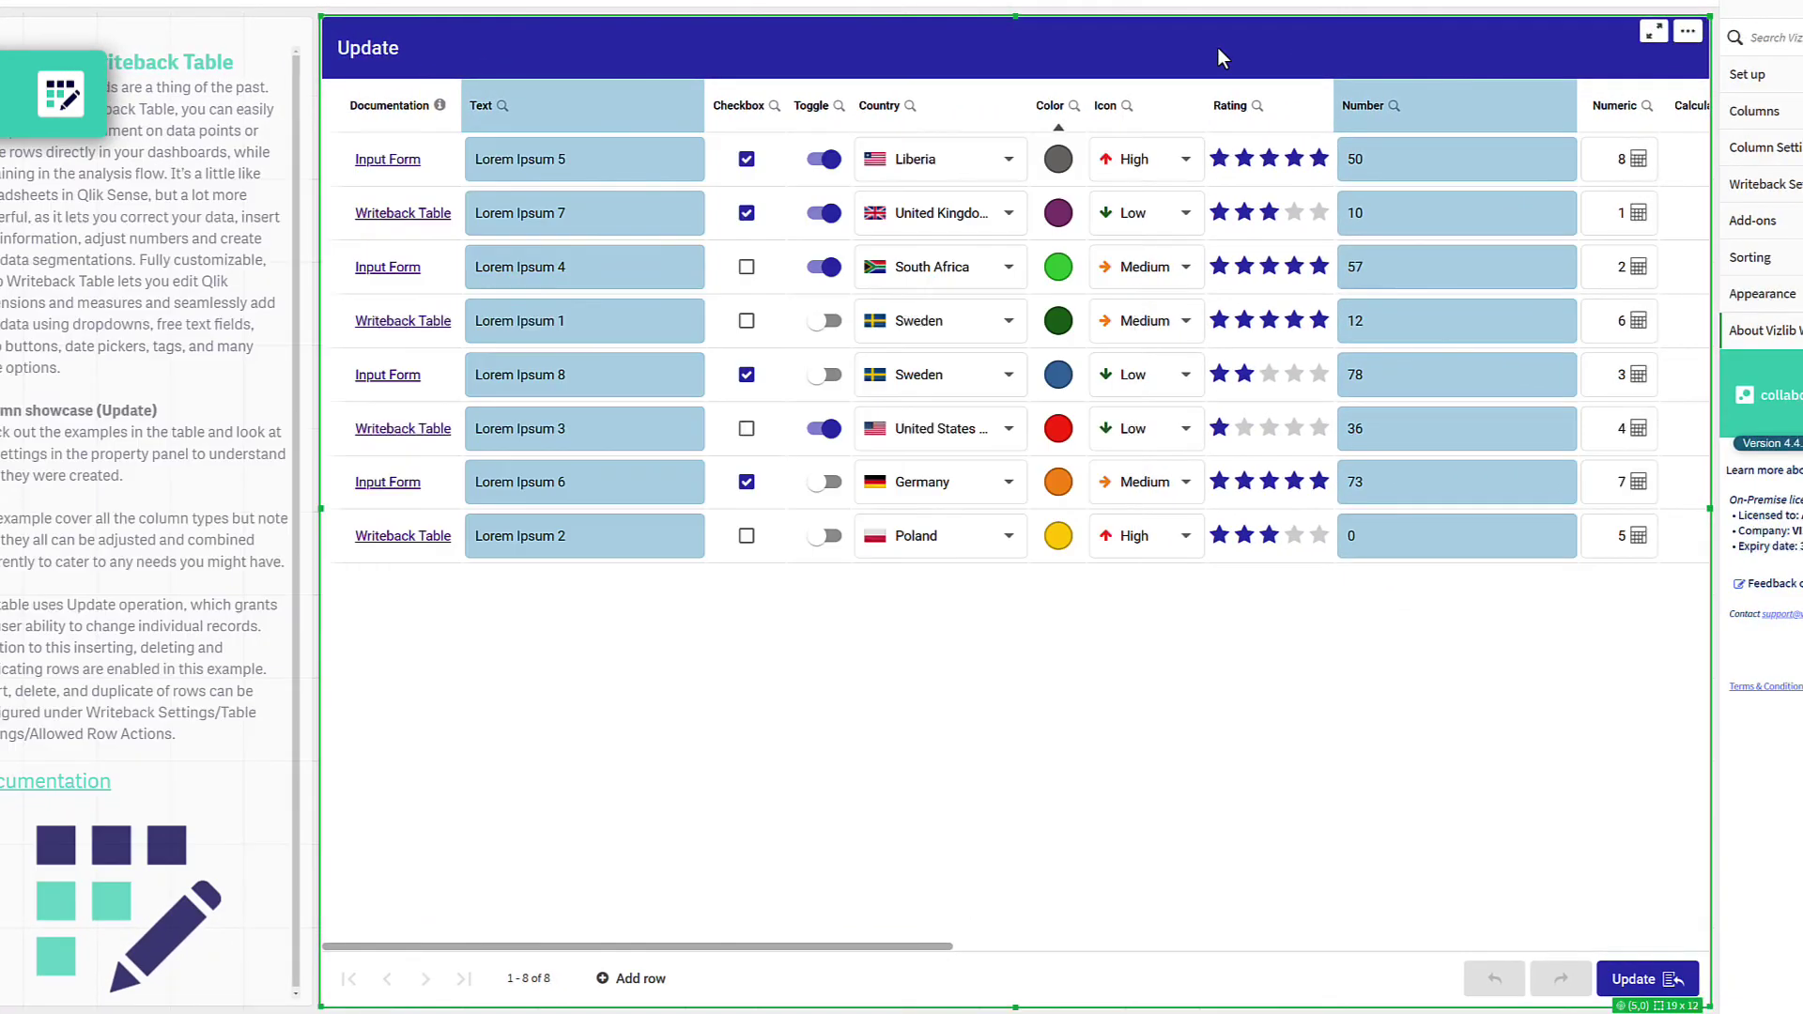
right_click(1369, 117)
click(1462, 19)
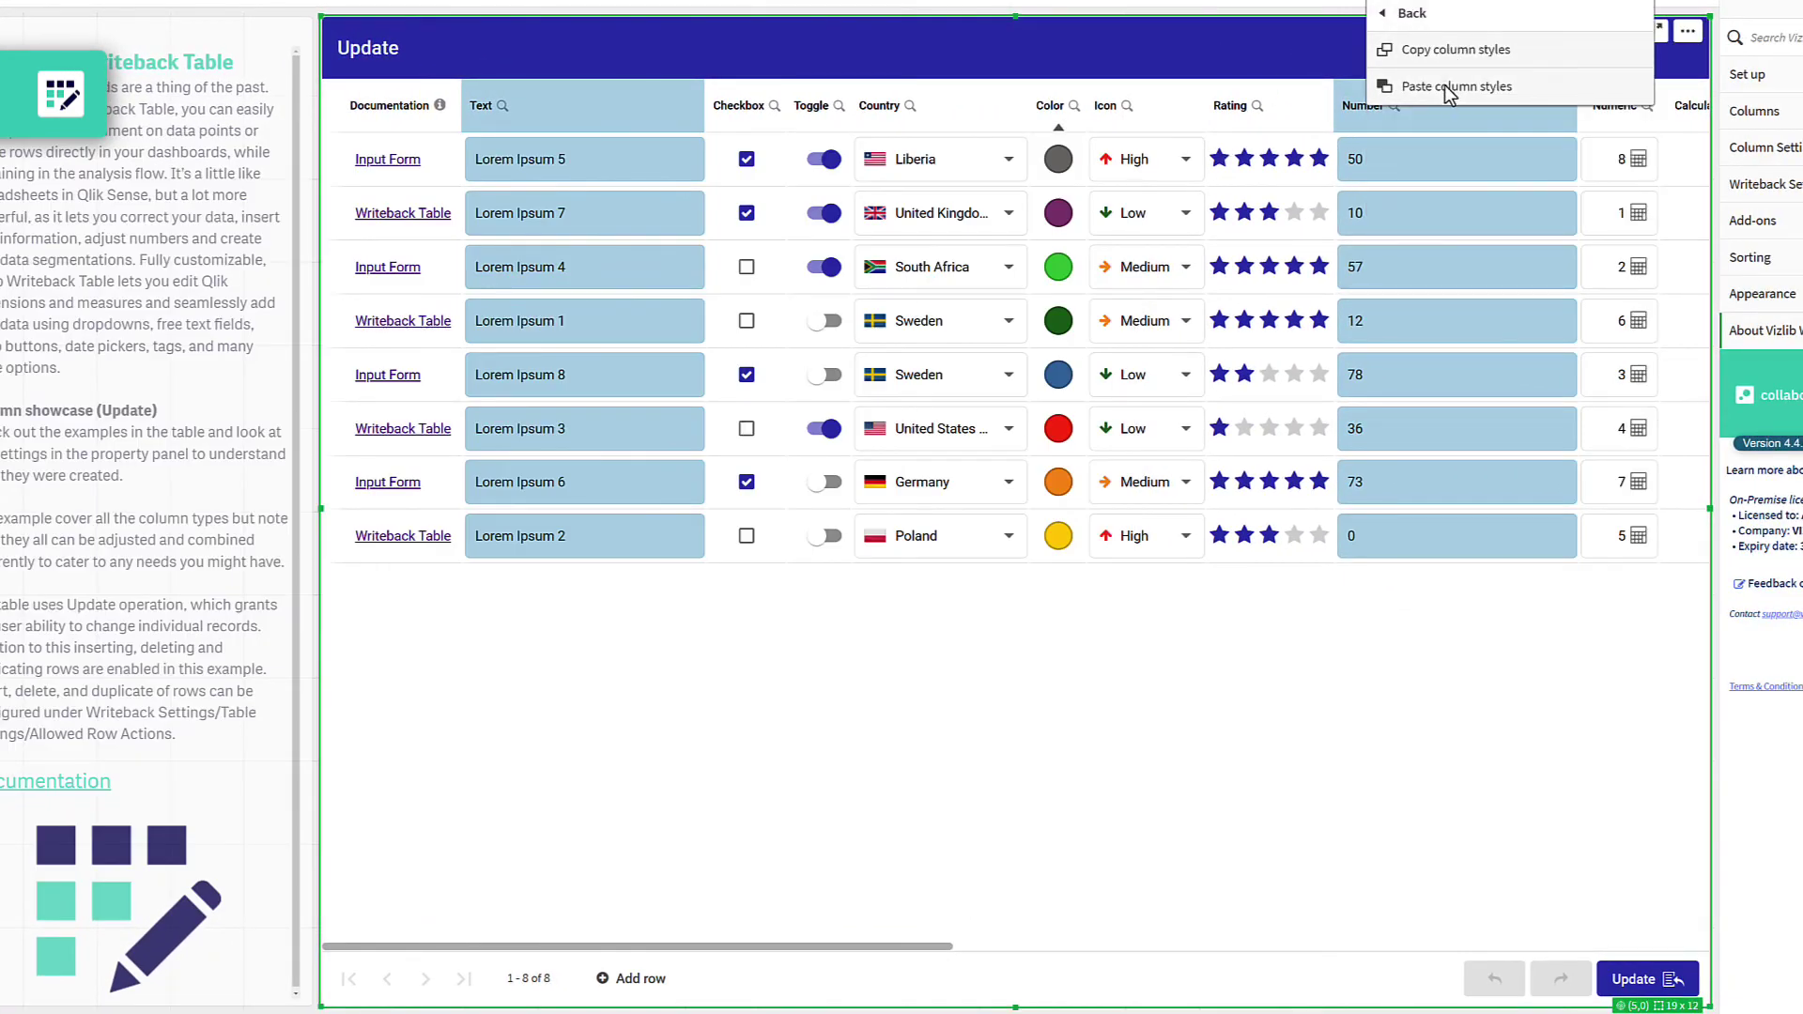
click(1447, 82)
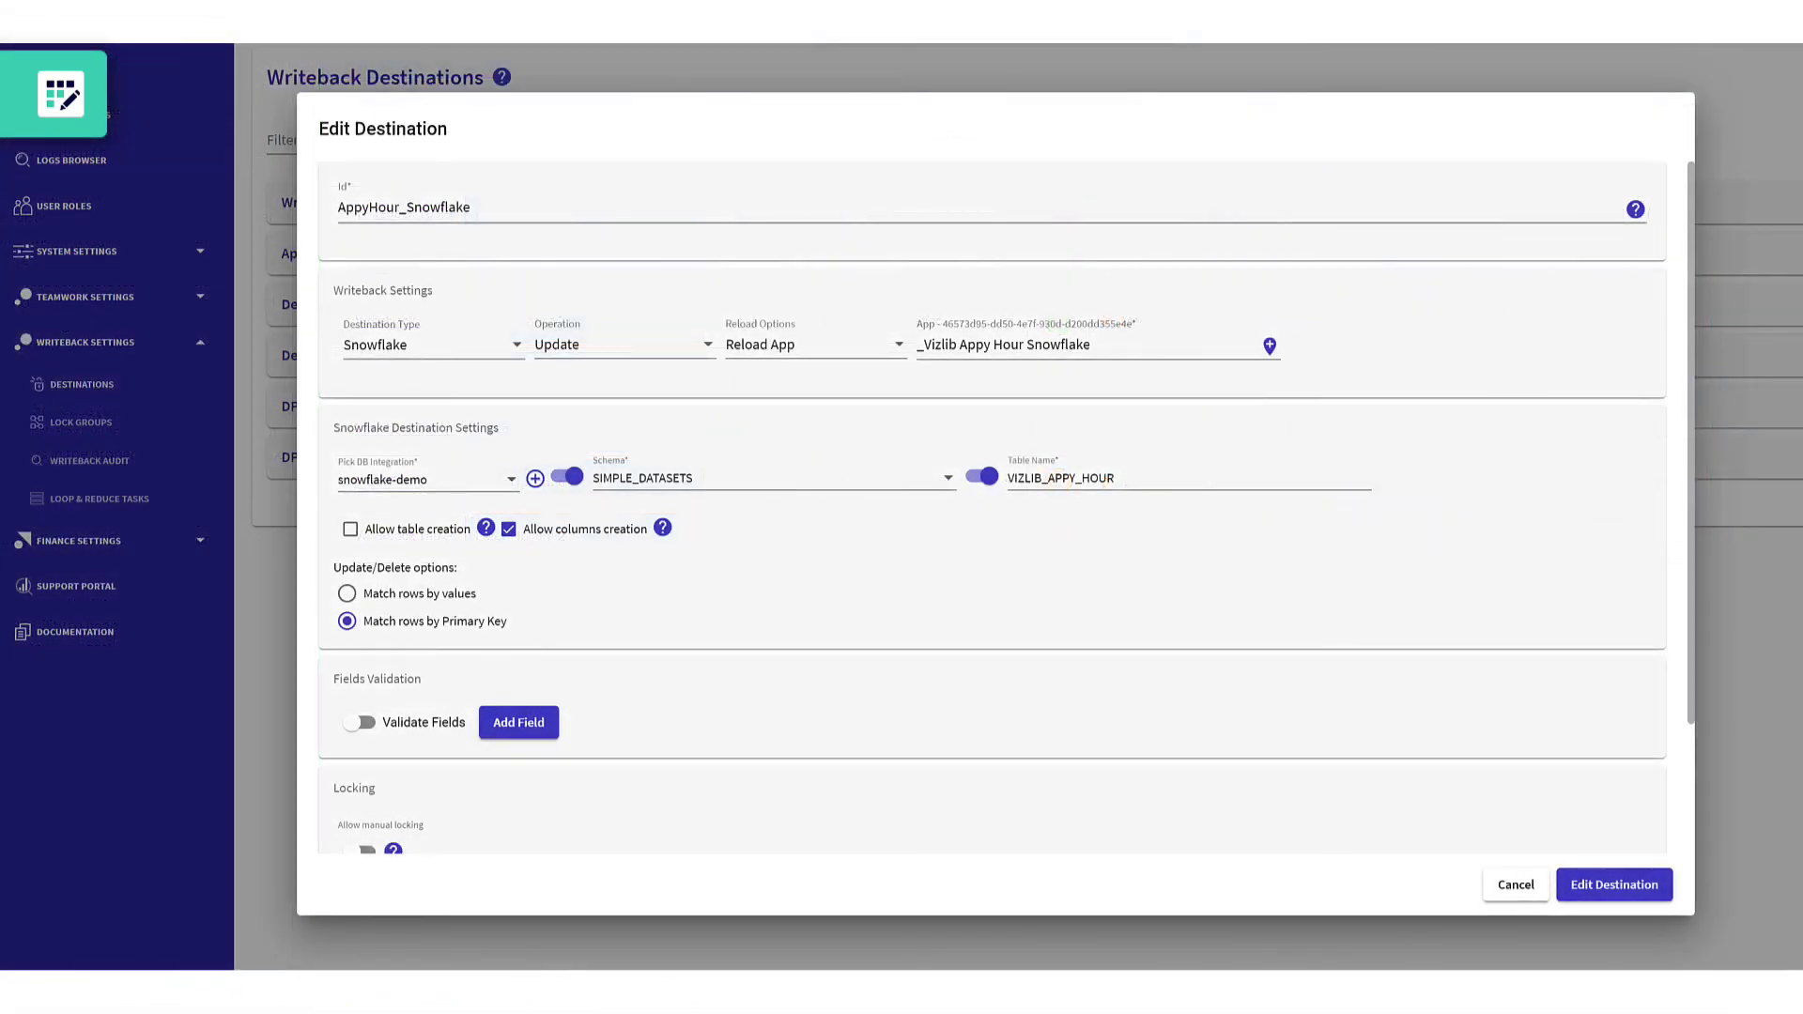
Open the app reference options for the AppyHour_Snowflake writeback destination.
click(1269, 345)
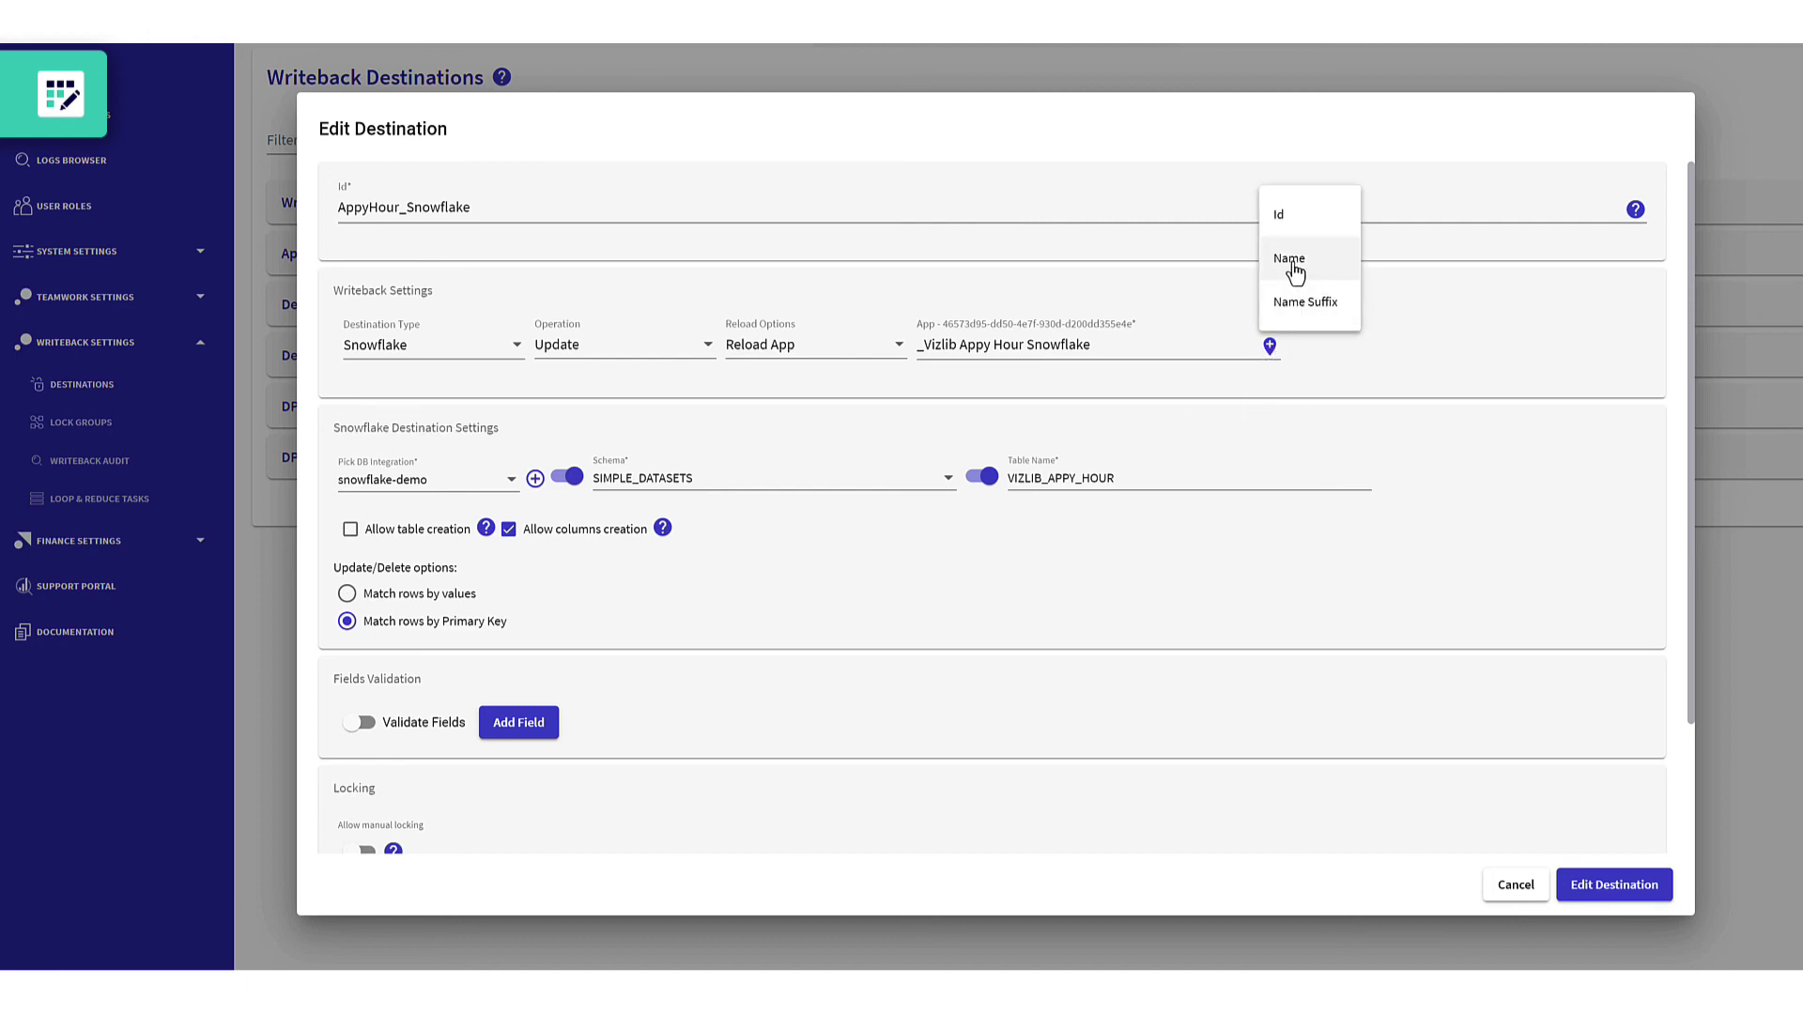